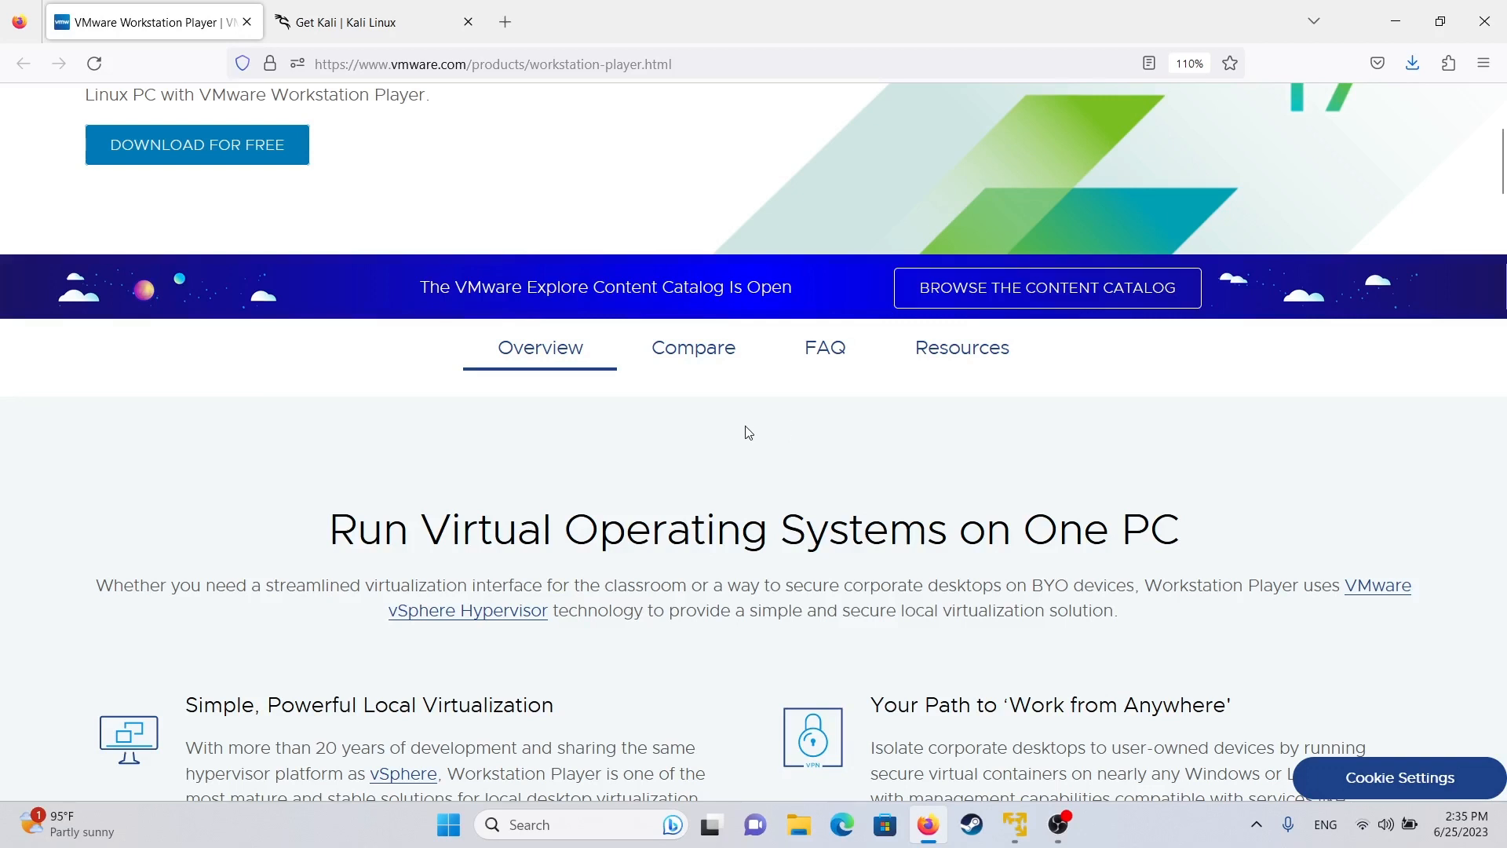
- Review the minimum system requirements on the Workstation Player product page
{"action": "left_click_drag", "start_coordinate": [673, 64], "coordinate": [314, 63]}
{"action": "left_click", "coordinate": [950, 74]}
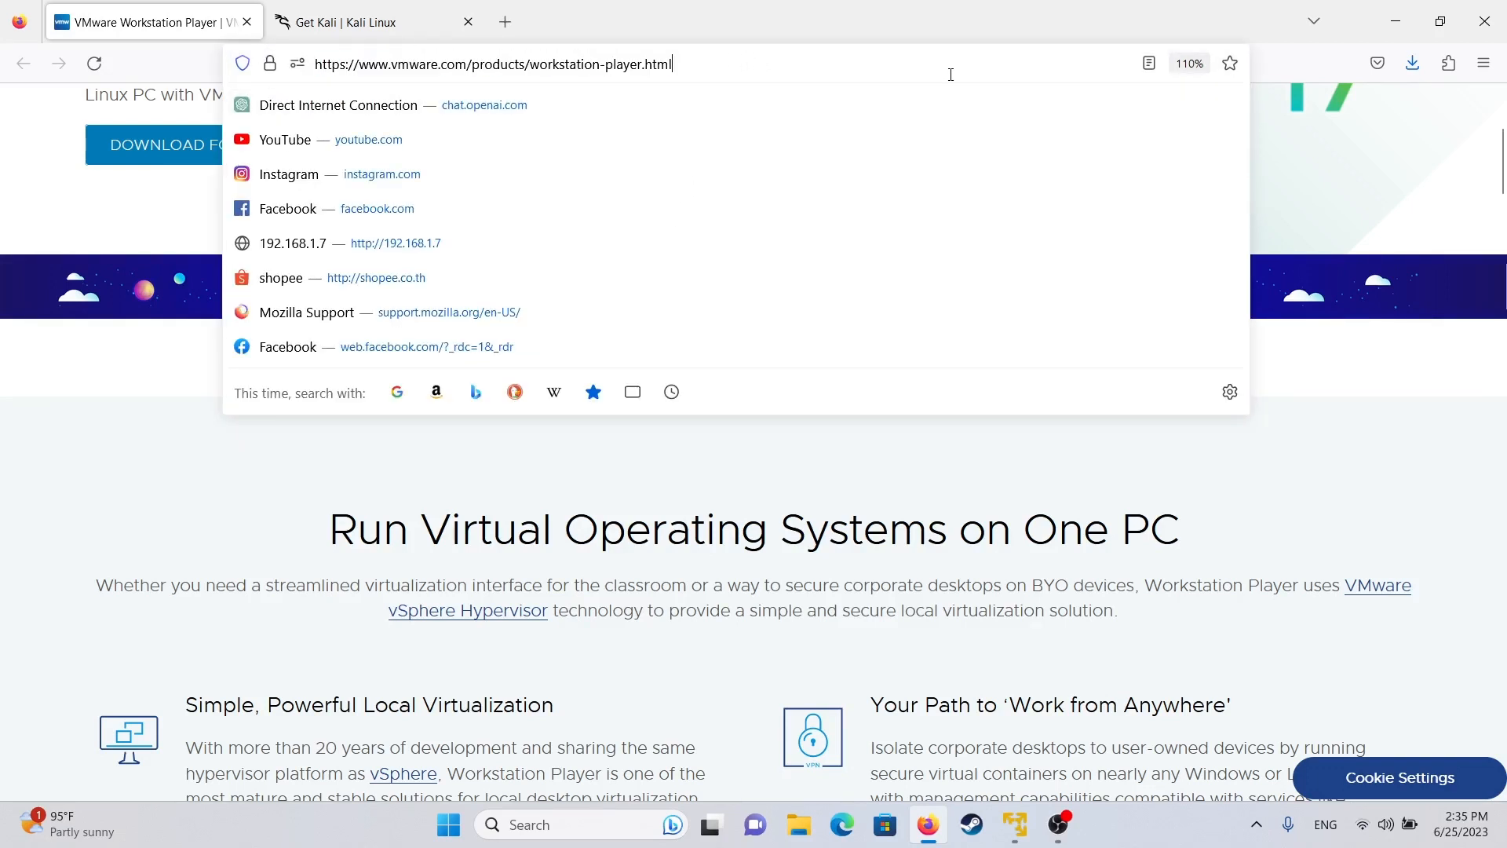
{"action": "left_click", "coordinate": [126, 507]}
{"action": "scroll", "coordinate": [638, 405], "scroll_direction": "down", "scroll_amount": 7}
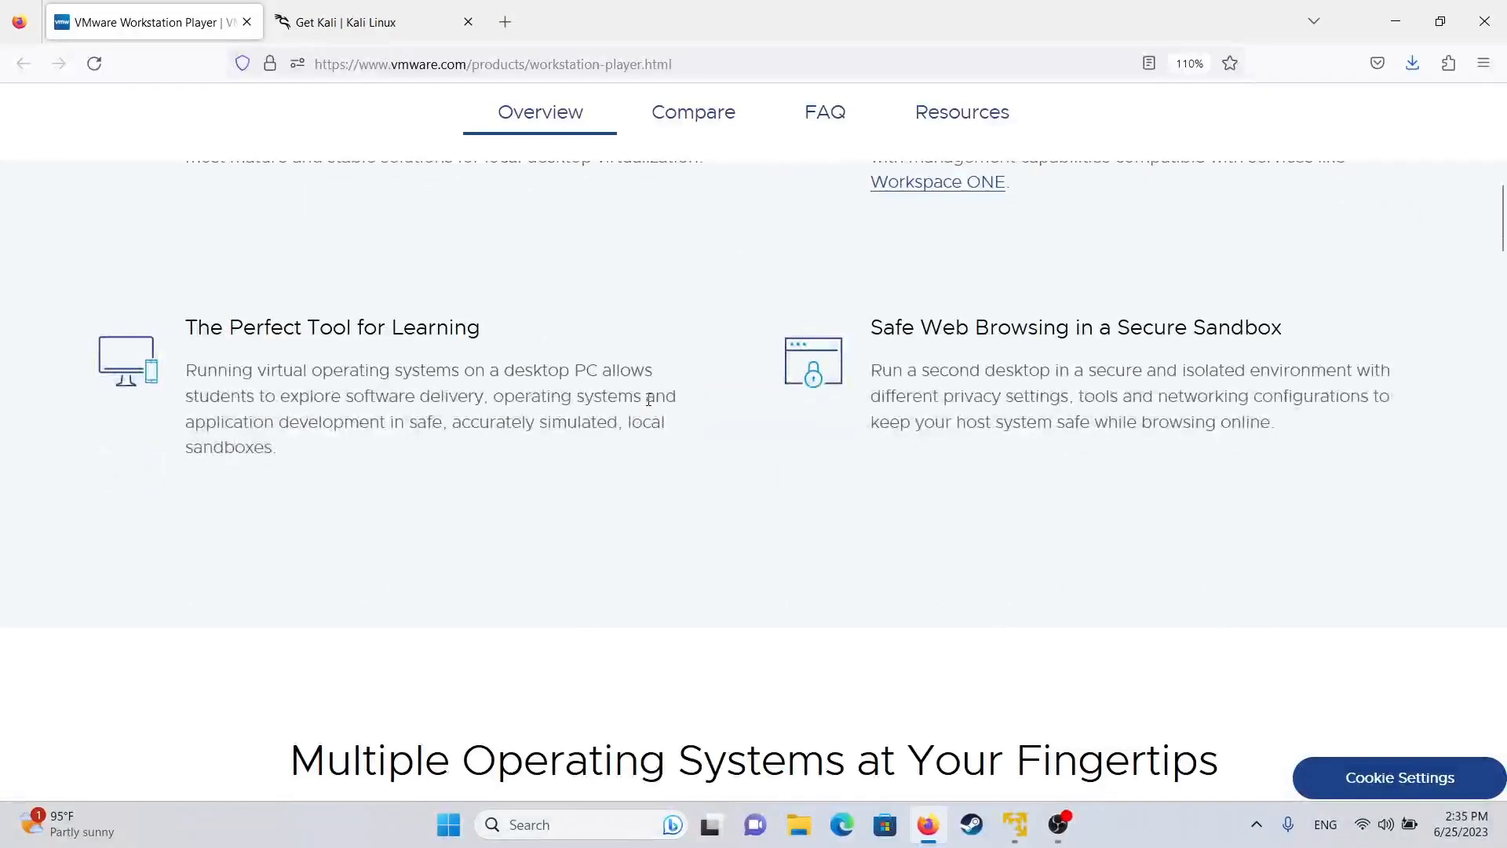
{"action": "scroll", "coordinate": [647, 399], "scroll_direction": "down", "scroll_amount": 20}
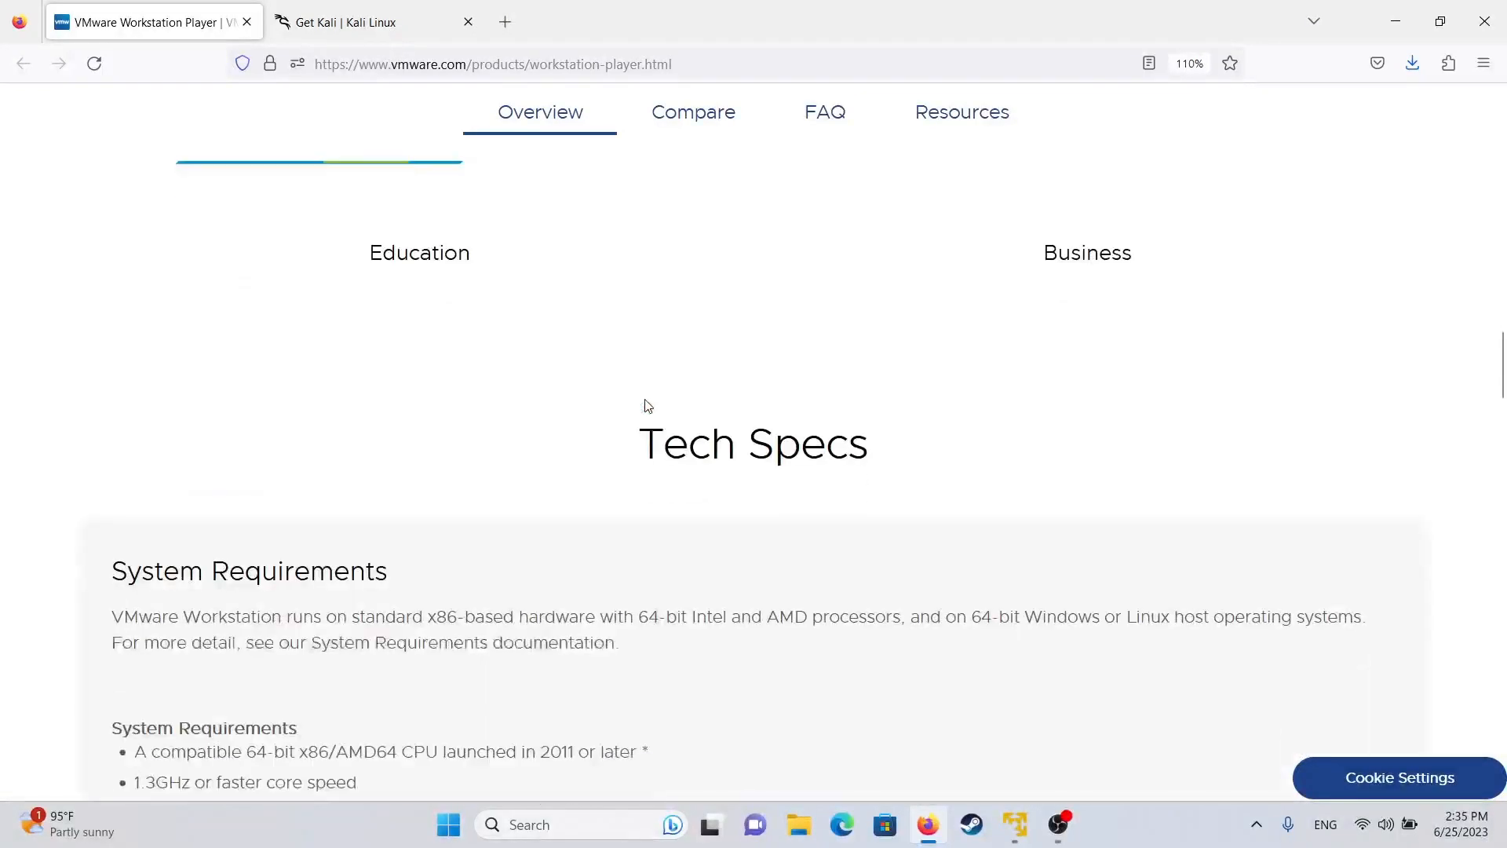
{"action": "scroll", "coordinate": [647, 406], "scroll_direction": "down", "scroll_amount": 2}
{"action": "left_click_drag", "start_coordinate": [130, 300], "coordinate": [160, 311]}
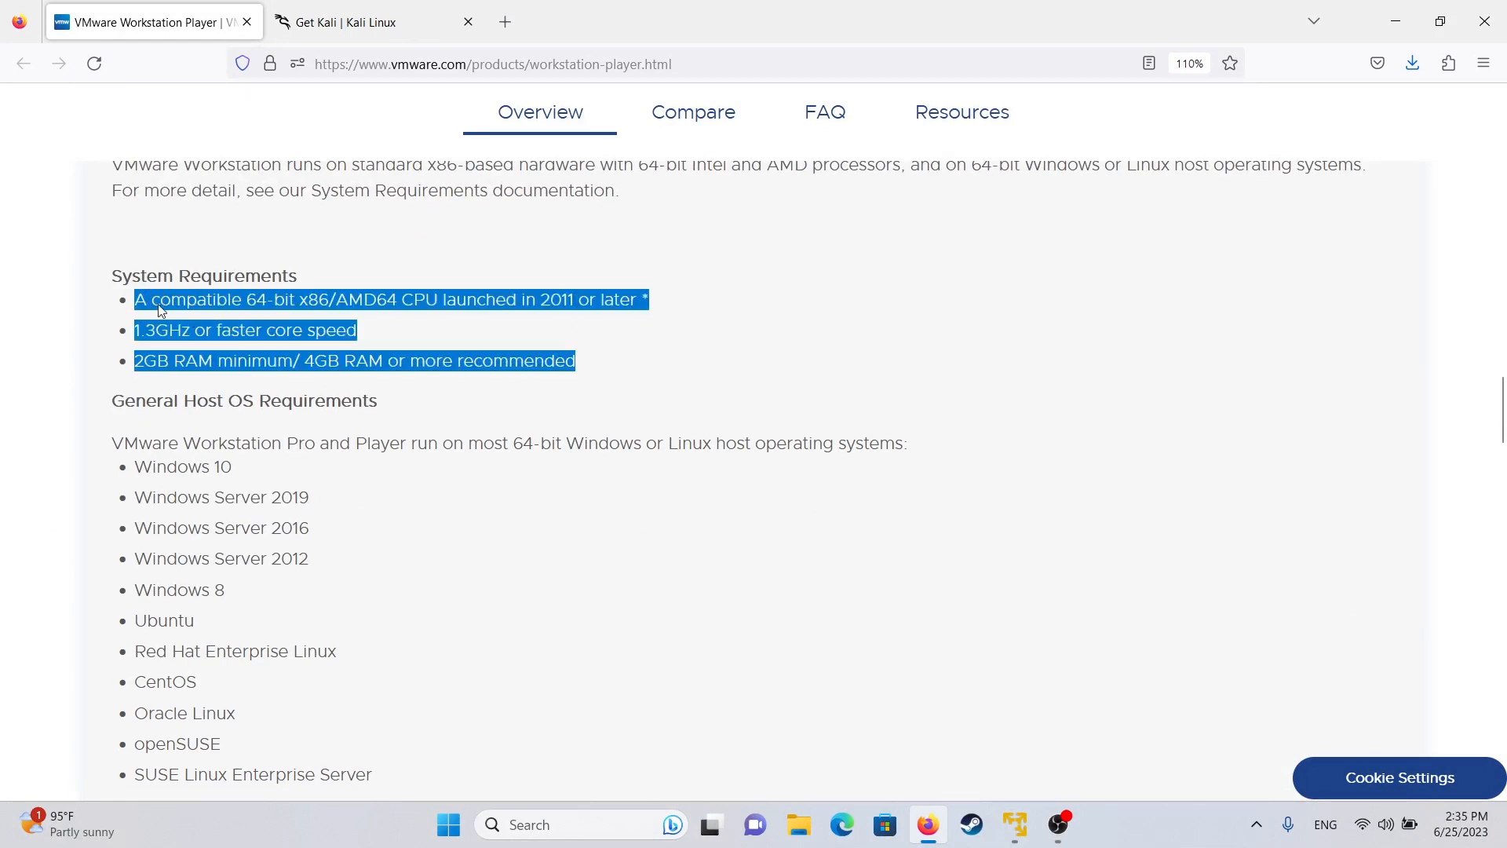
- Review the supported host operating systems, Windows Server 2016 through Windows 8
{"action": "scroll", "coordinate": [250, 319], "scroll_direction": "down", "scroll_amount": 4}
{"action": "scroll", "coordinate": [285, 313], "scroll_direction": "up", "scroll_amount": 2}
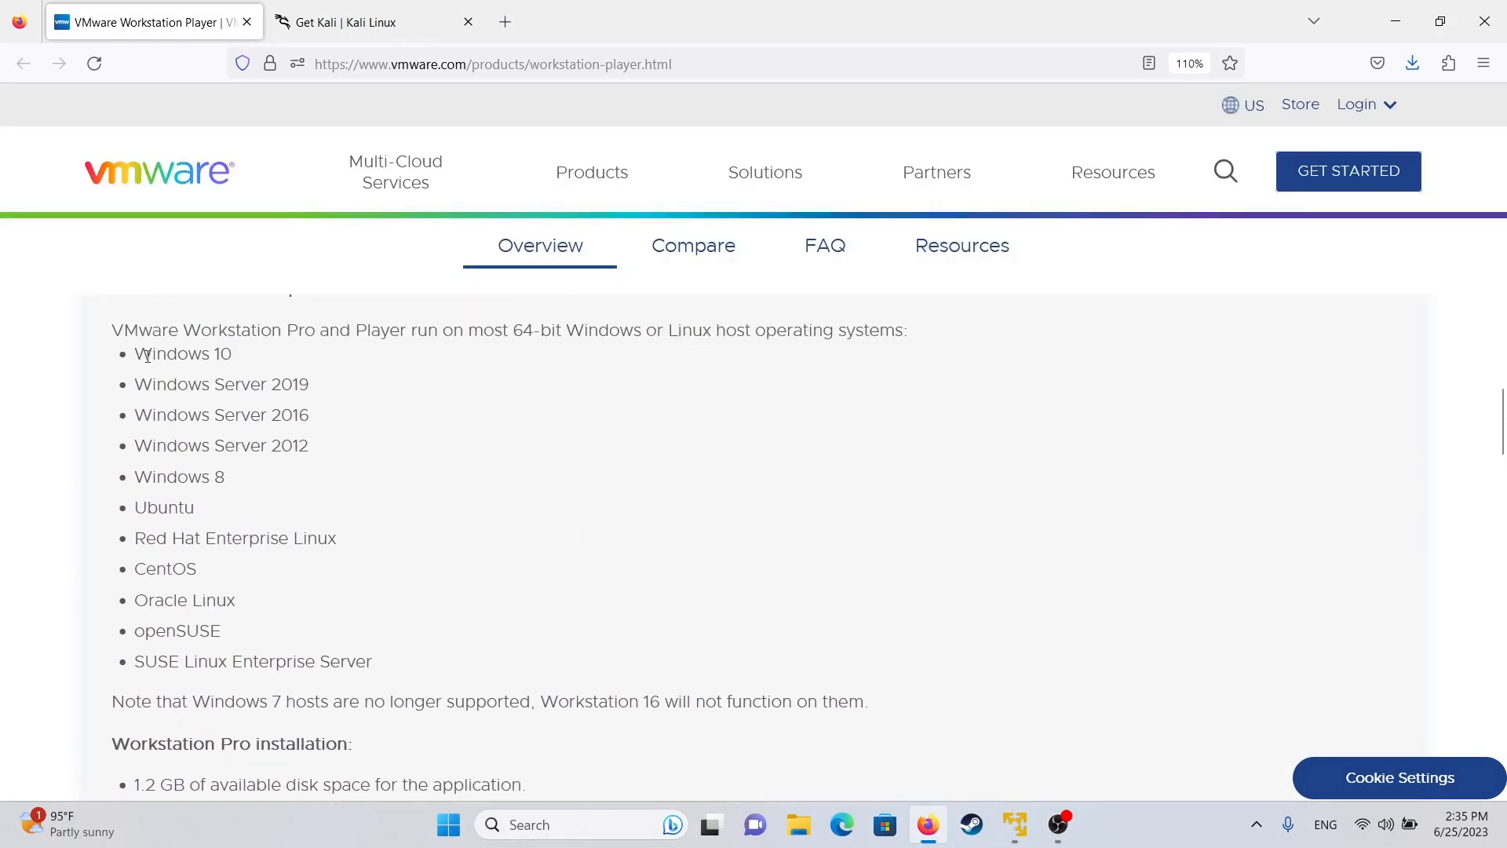
{"action": "left_click_drag", "start_coordinate": [113, 329], "coordinate": [443, 674]}
{"action": "left_click_drag", "start_coordinate": [322, 487], "coordinate": [19, 303]}
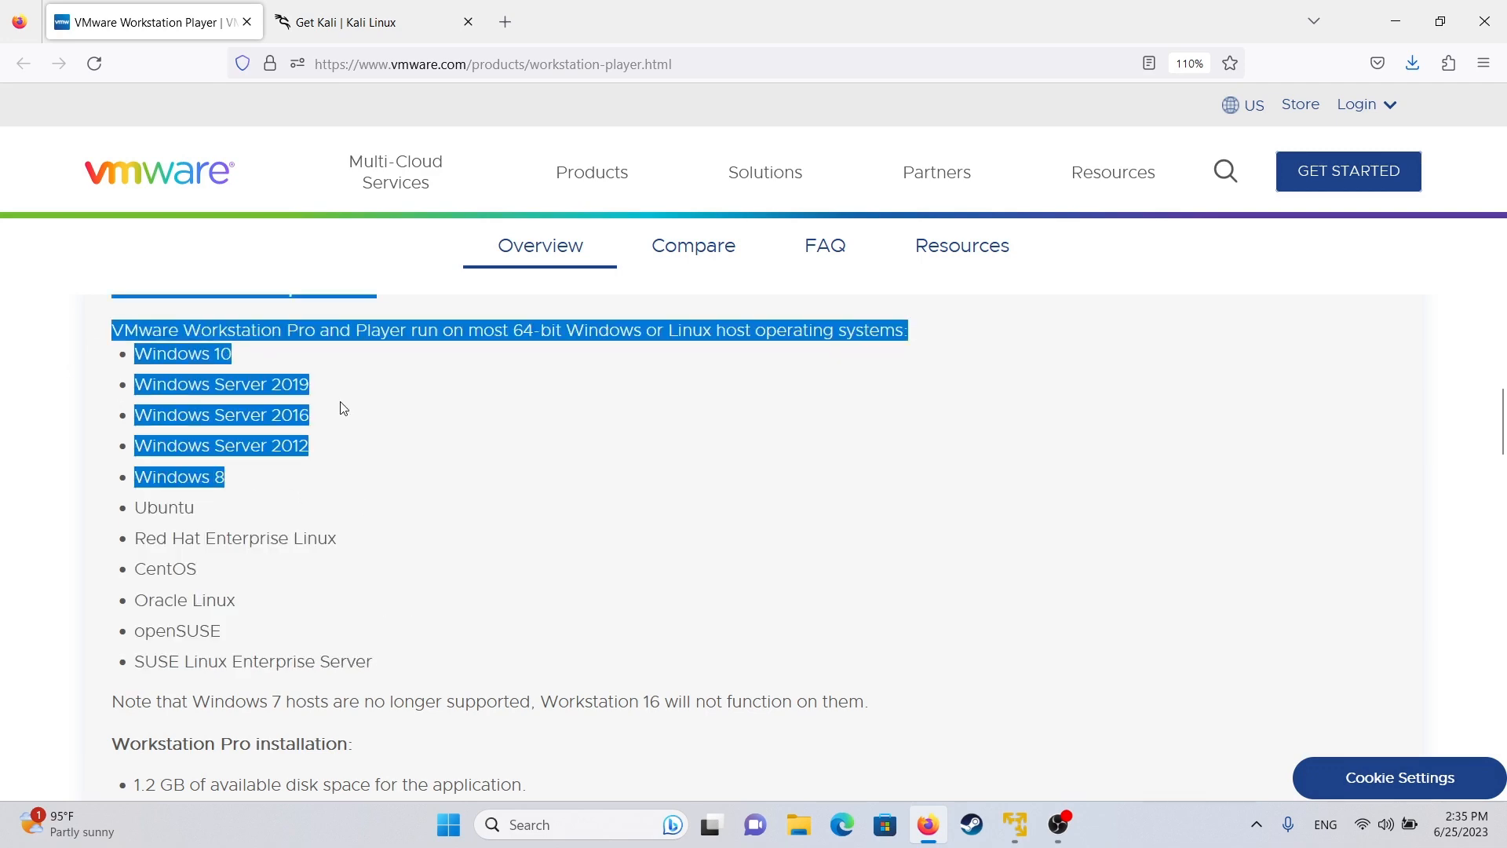
{"action": "left_click", "coordinate": [240, 402]}
{"action": "scroll", "coordinate": [246, 401], "scroll_direction": "down", "scroll_amount": 5}
{"action": "scroll", "coordinate": [248, 399], "scroll_direction": "up", "scroll_amount": 9}
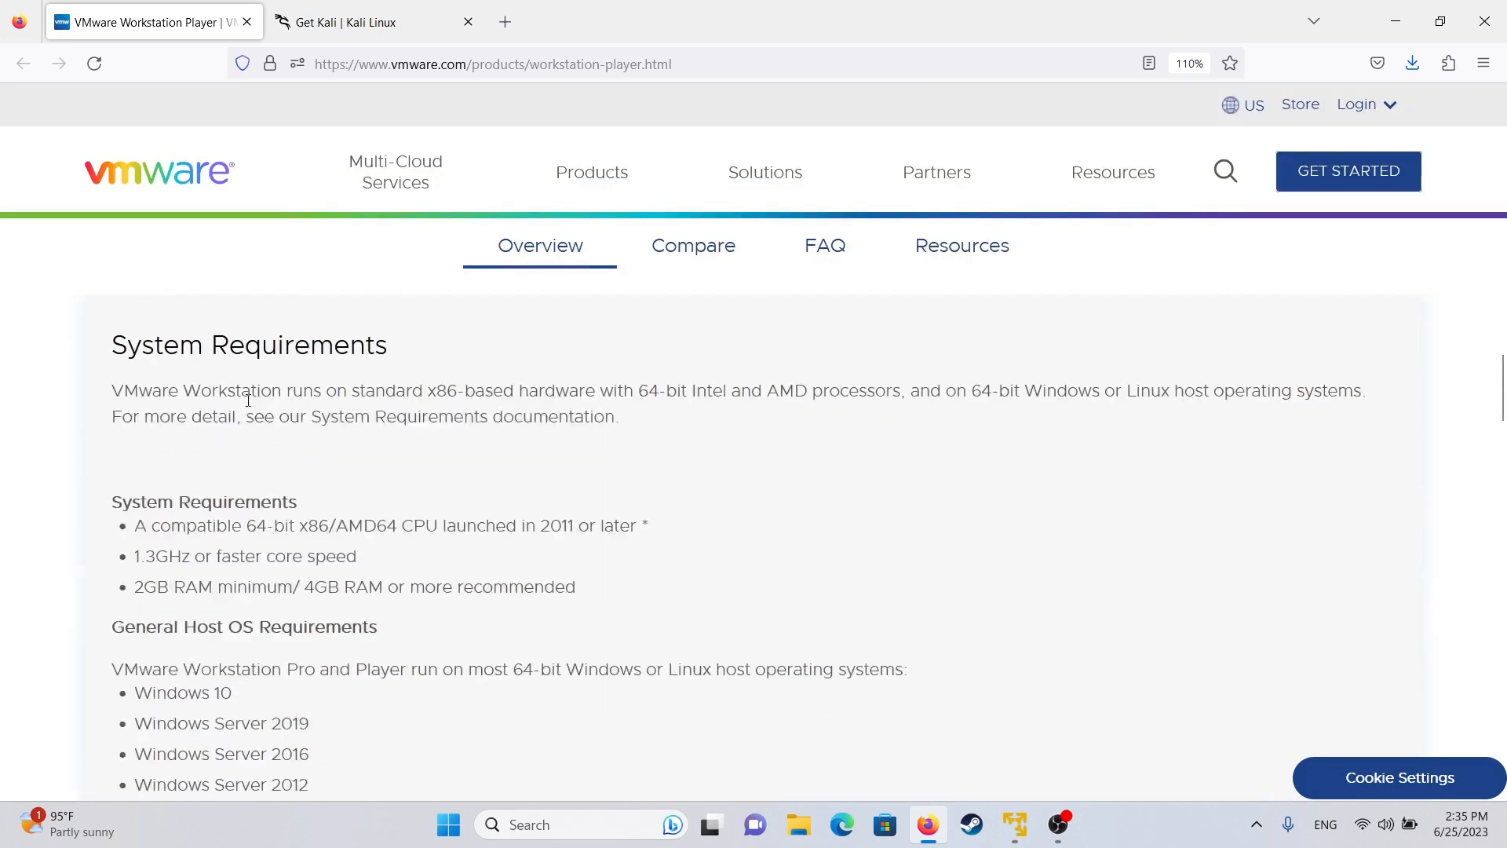
{"action": "scroll", "coordinate": [247, 401], "scroll_direction": "up", "scroll_amount": 15}
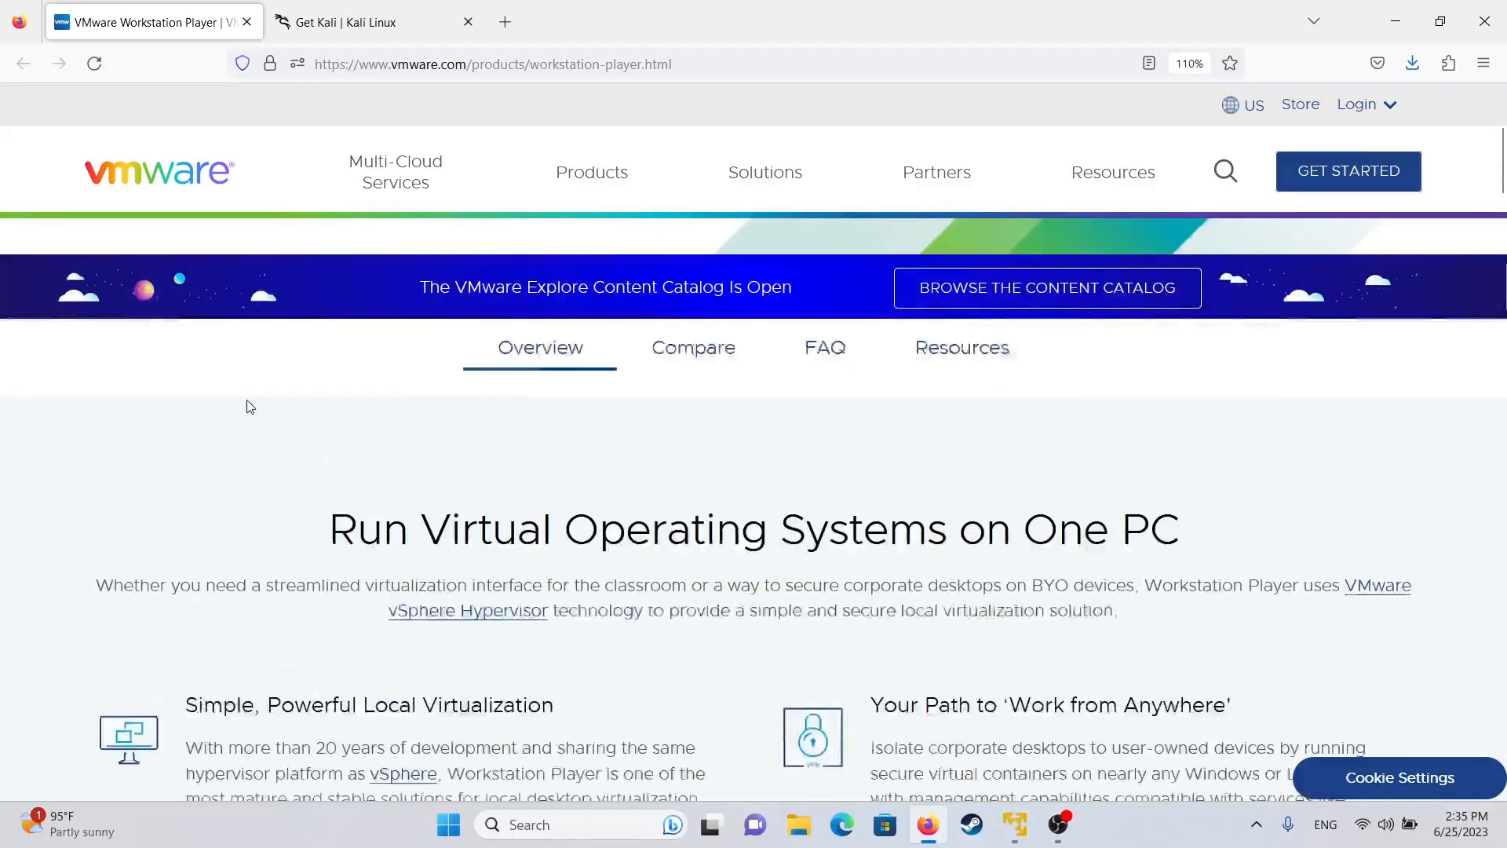
{"action": "scroll", "coordinate": [249, 405], "scroll_direction": "up", "scroll_amount": 4}
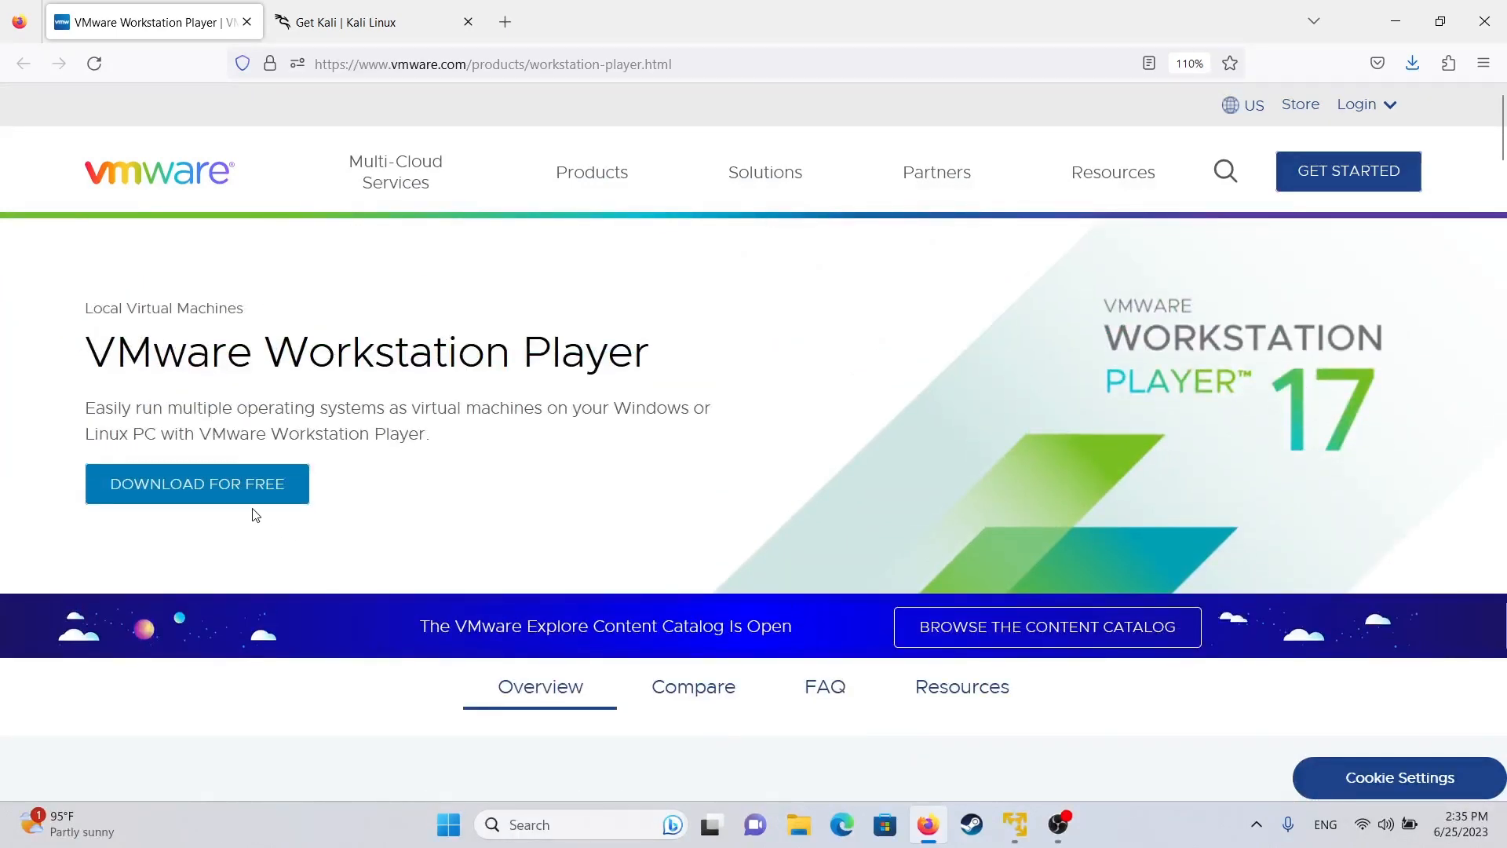
- Download and save the Workstation Player 17.0.2 Windows 64-bit installer (577 MB)
{"action": "left_click", "coordinate": [163, 486]}
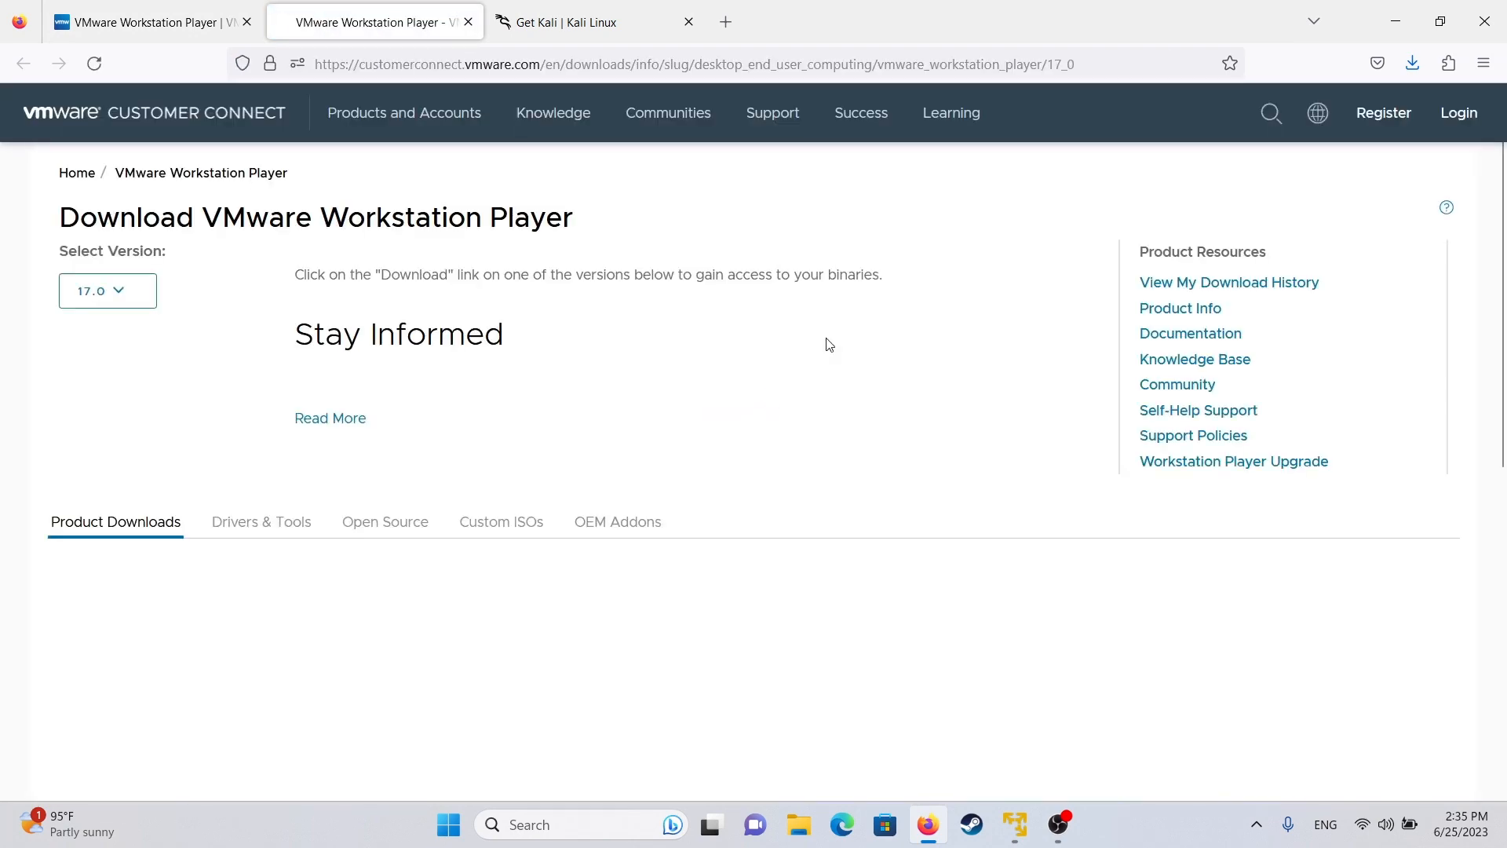
{"action": "scroll", "coordinate": [824, 342], "scroll_direction": "down", "scroll_amount": 2}
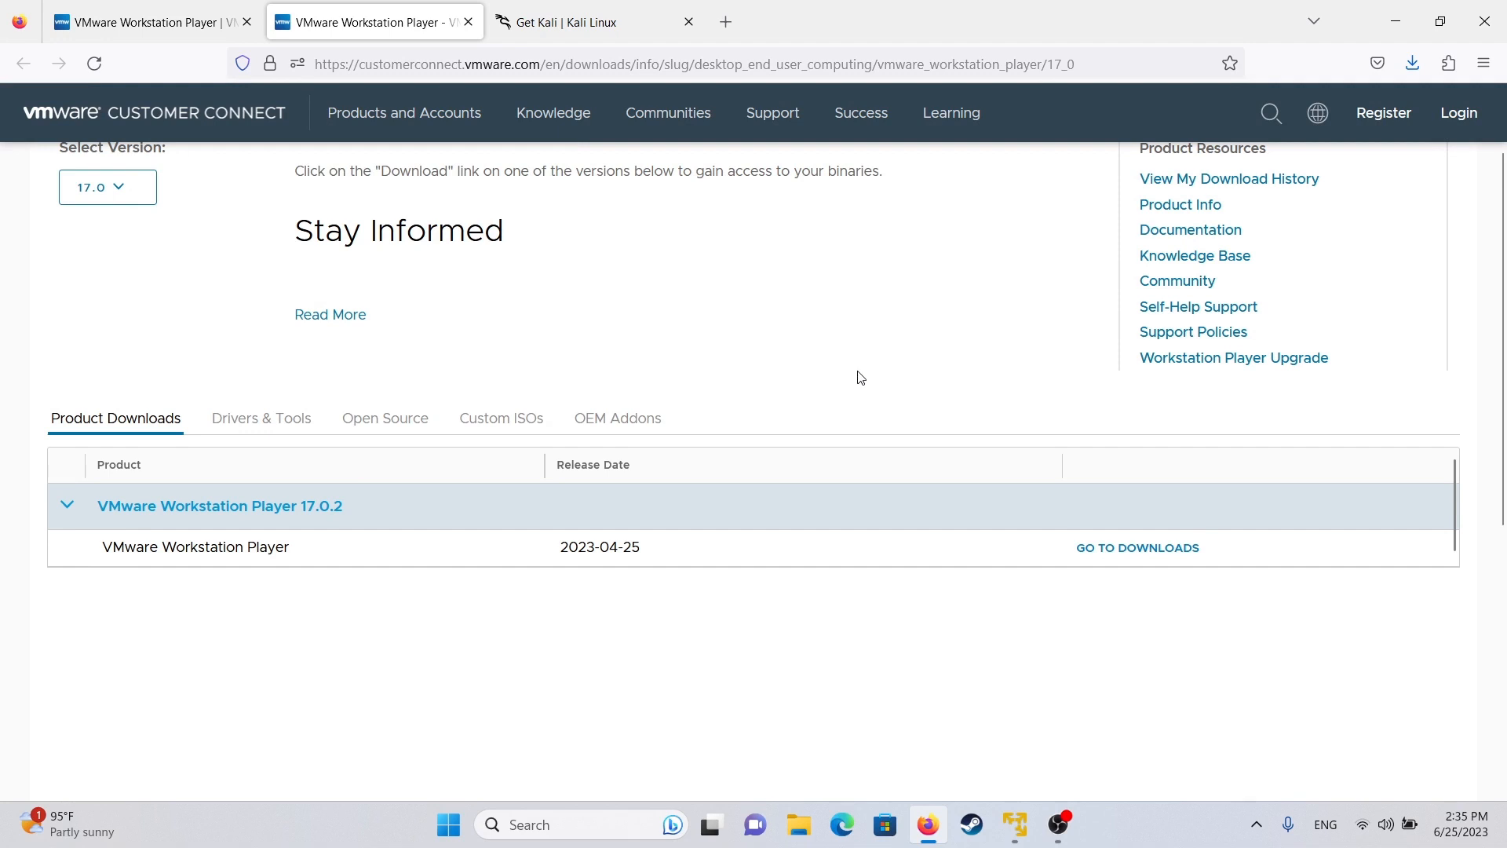
{"action": "left_click", "coordinate": [1113, 550]}
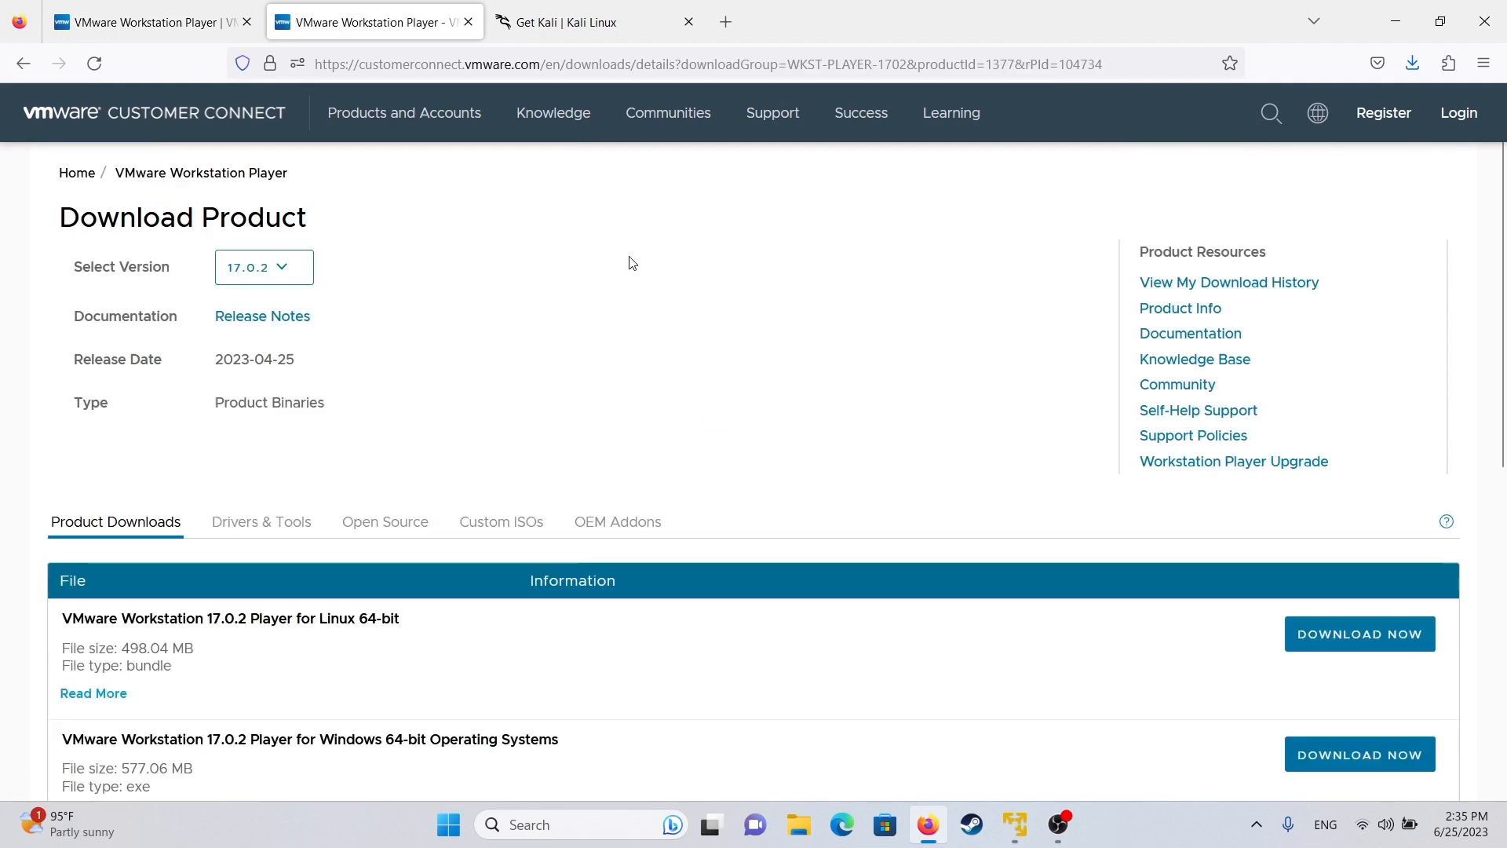
{"action": "scroll", "coordinate": [632, 263], "scroll_direction": "down", "scroll_amount": 3}
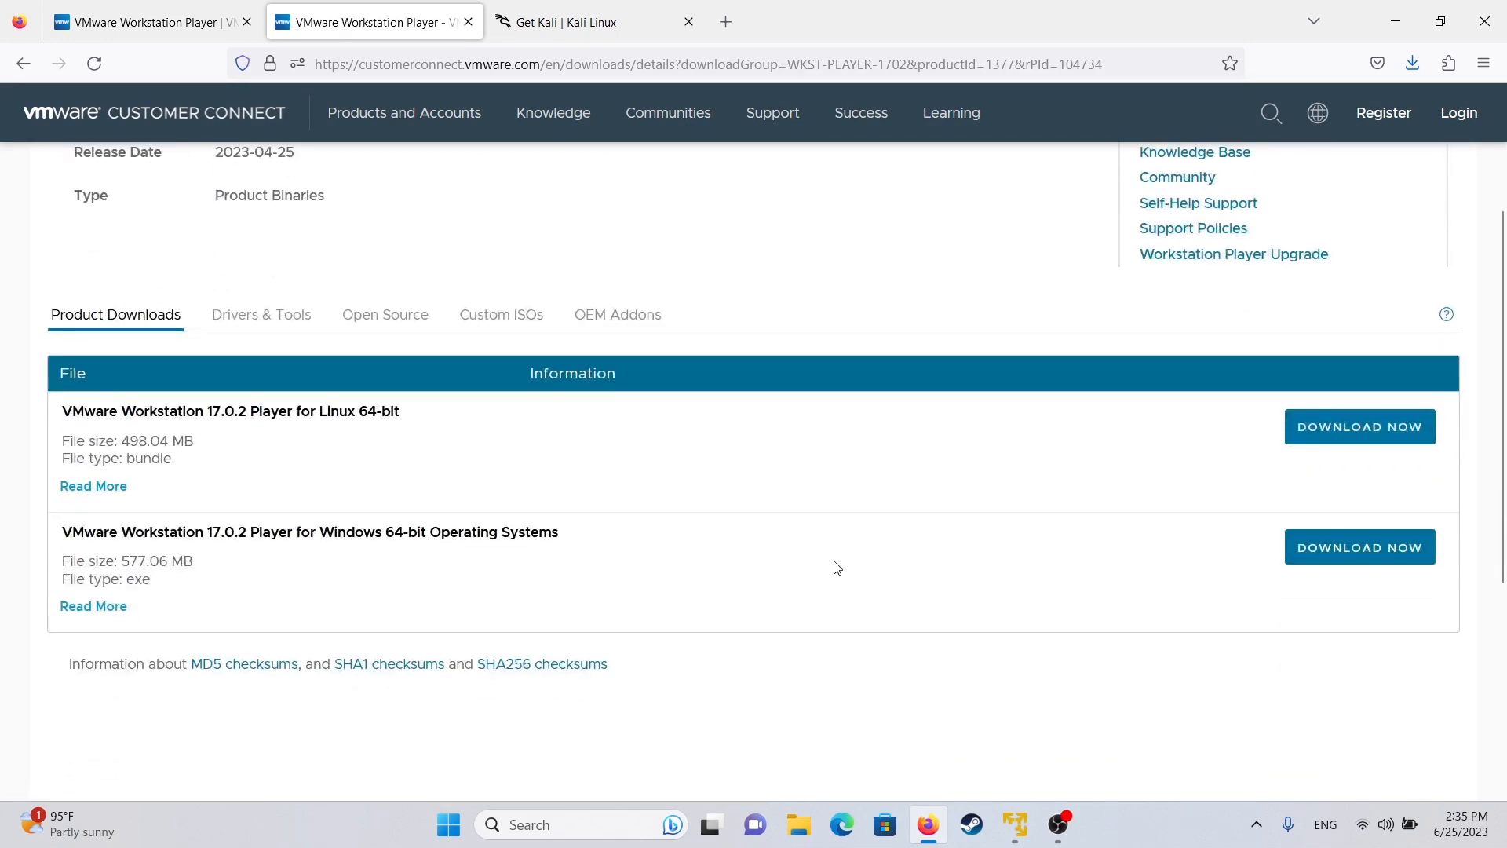
{"action": "left_click_drag", "start_coordinate": [599, 554], "coordinate": [5, 543]}
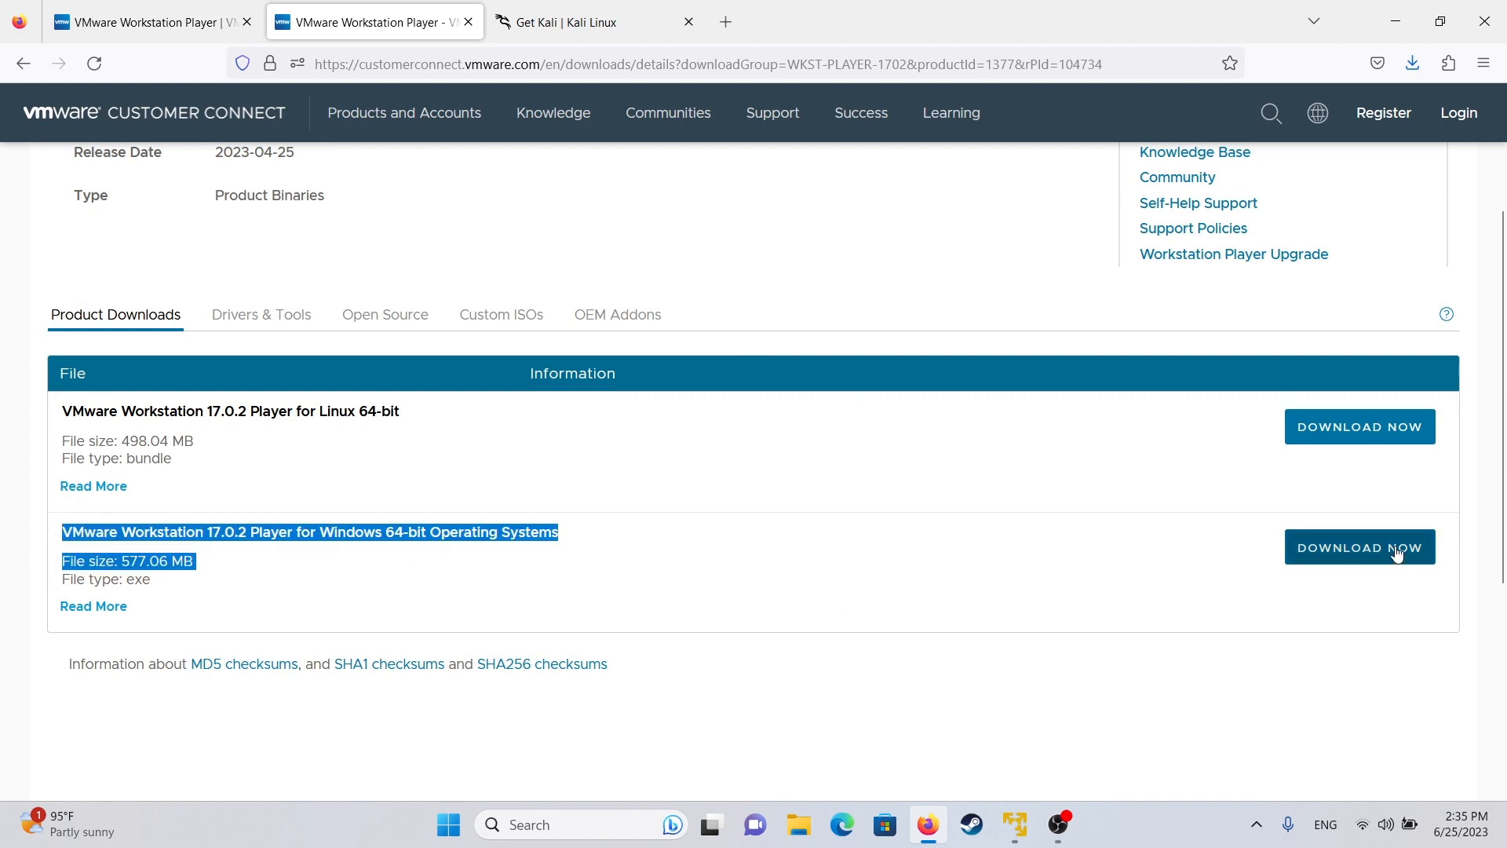
{"action": "left_click", "coordinate": [1370, 553]}
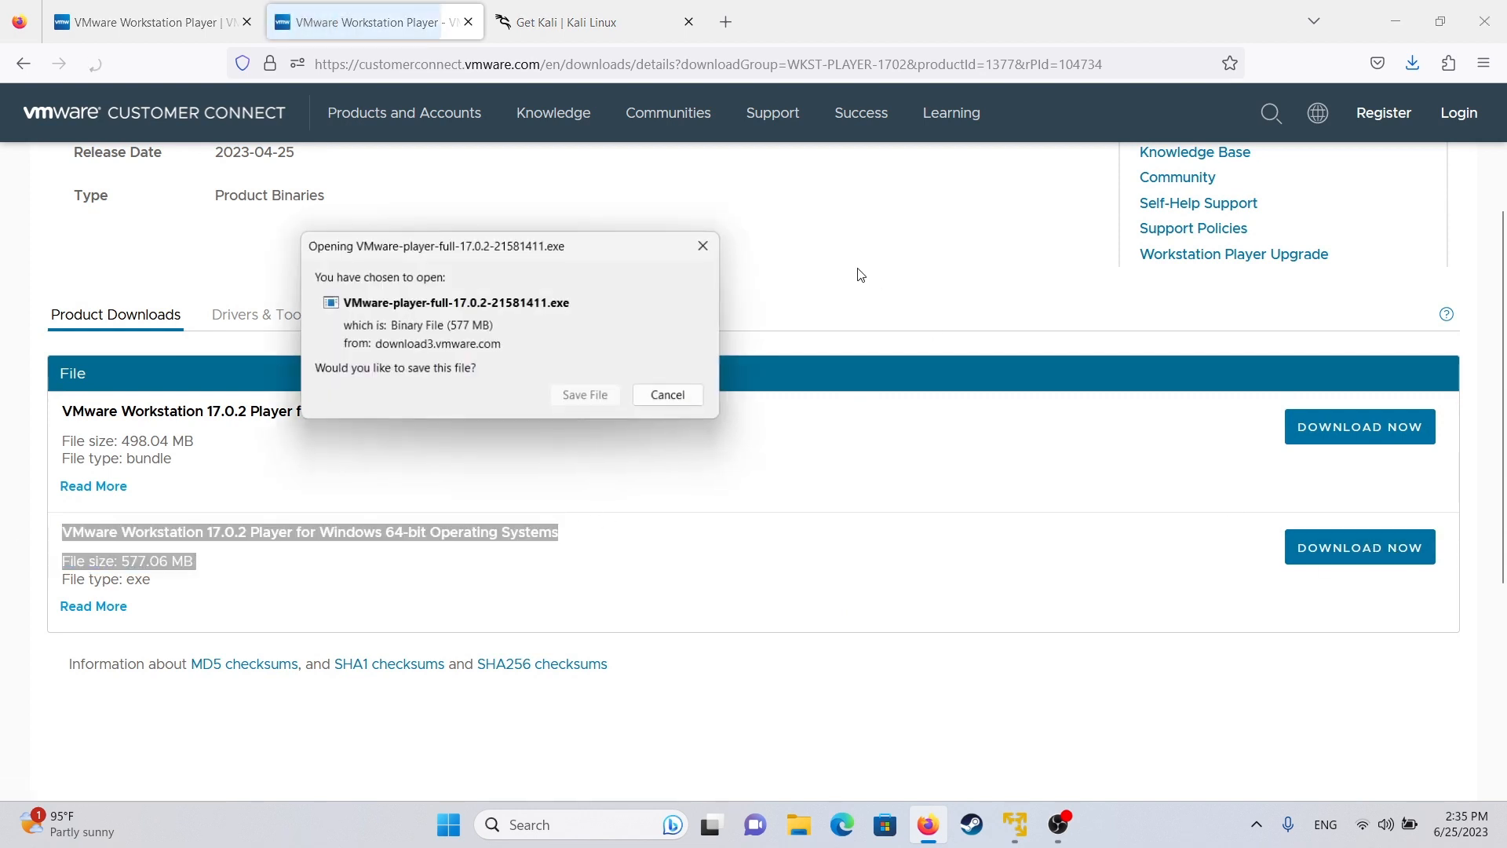
{"action": "left_click", "coordinate": [584, 399]}
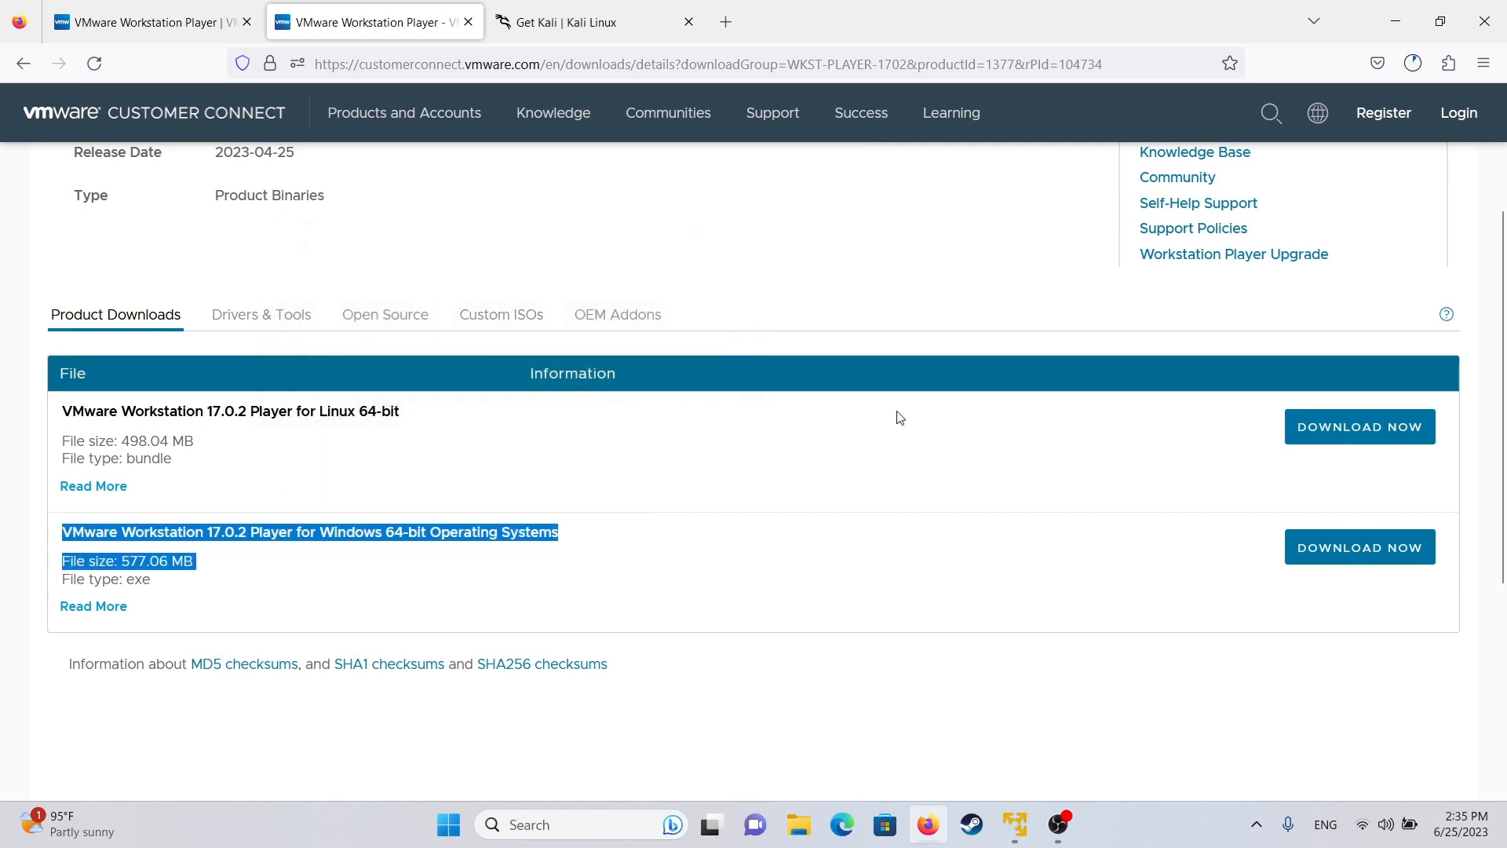
{"action": "left_click", "coordinate": [1407, 69]}
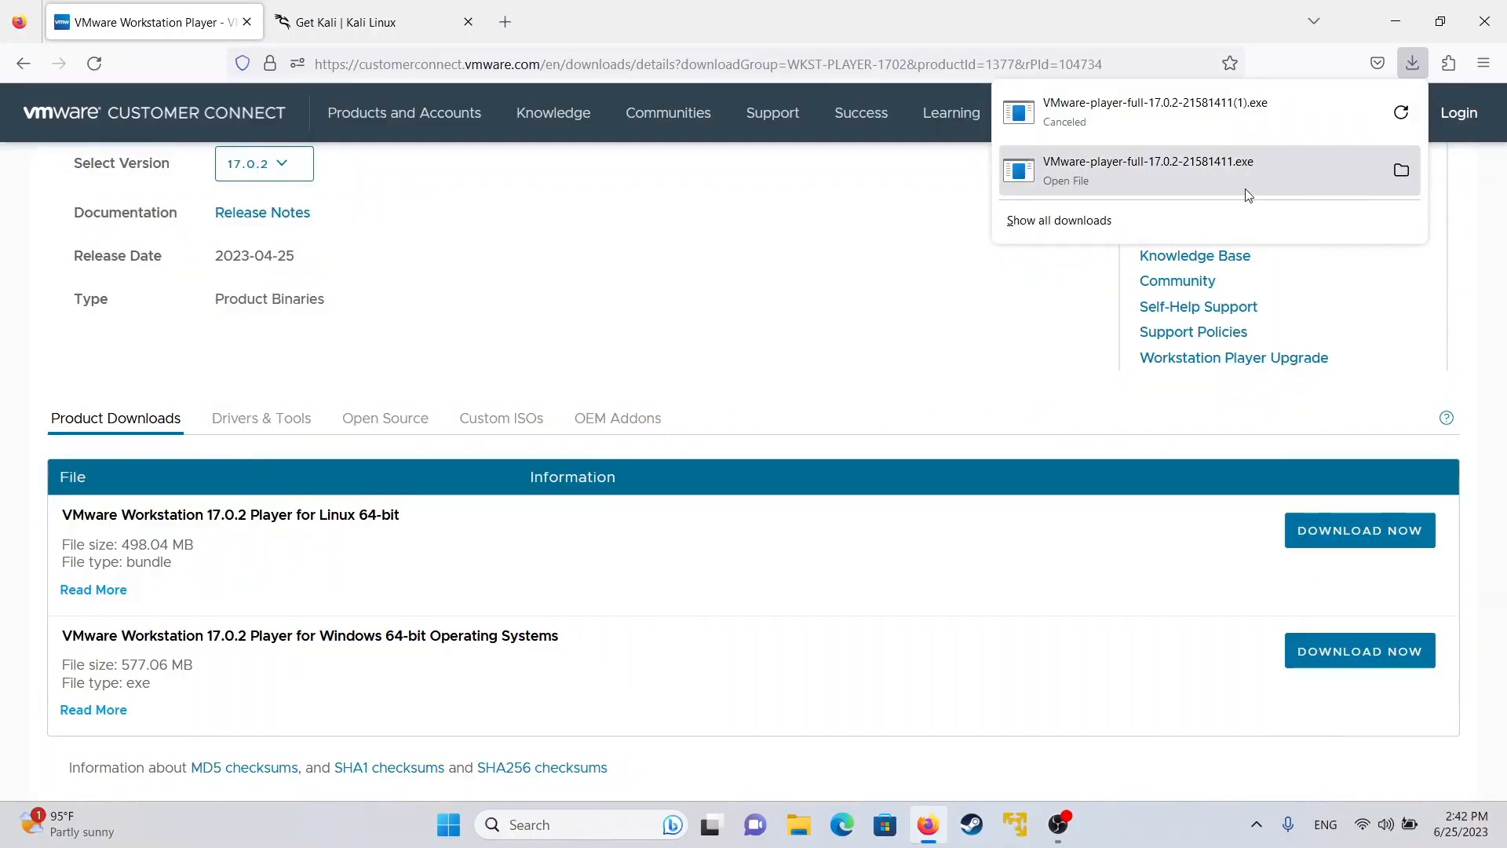
- Launch VMware-player-full-17.0.2-21581411.exe from Firefox's downloads and minimise Firefox
{"action": "left_click", "coordinate": [1120, 173]}
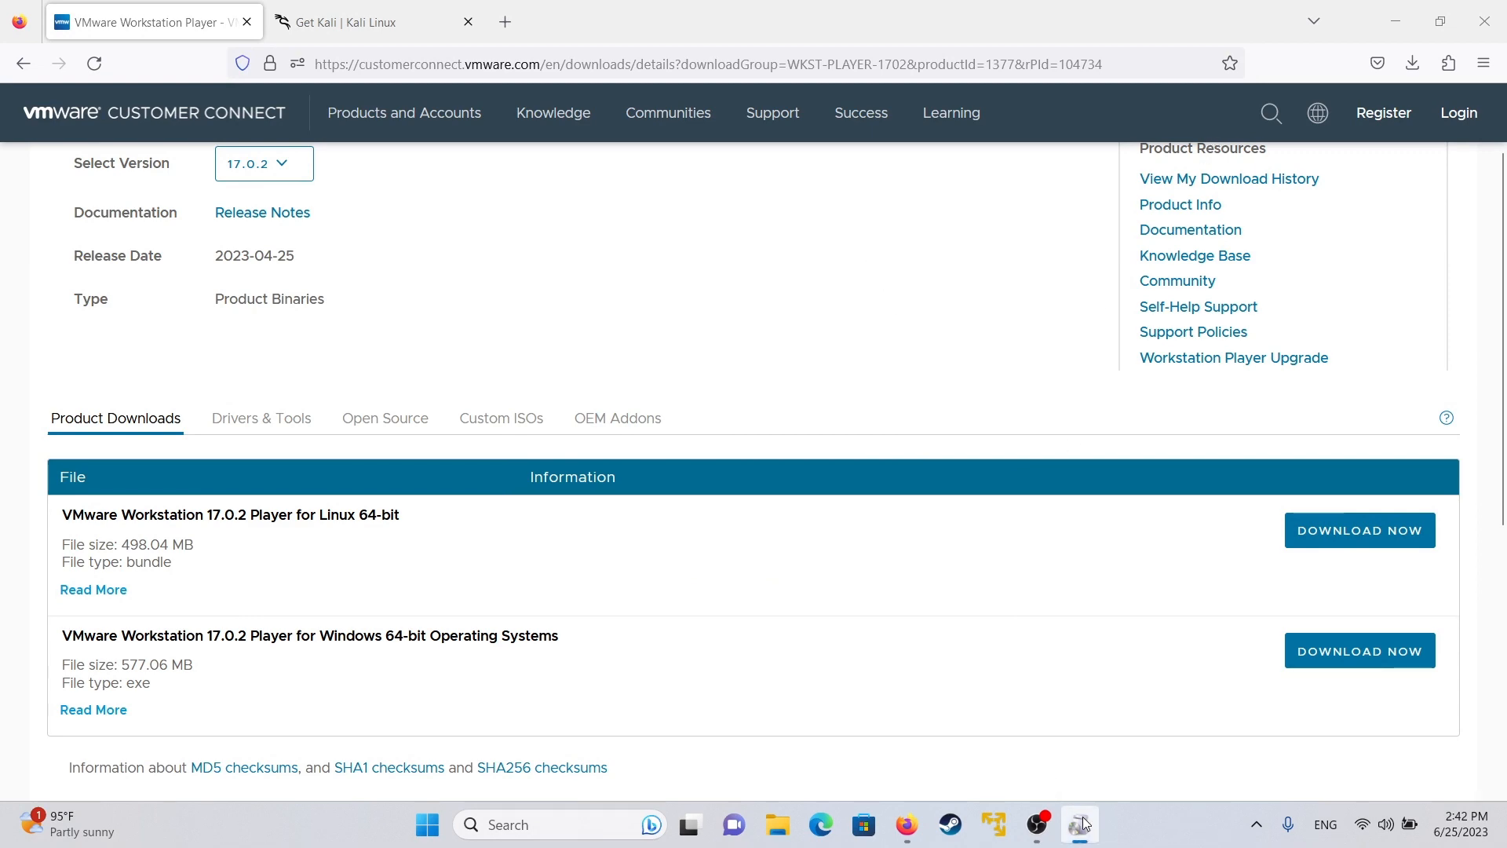
{"action": "left_click", "coordinate": [1398, 29]}
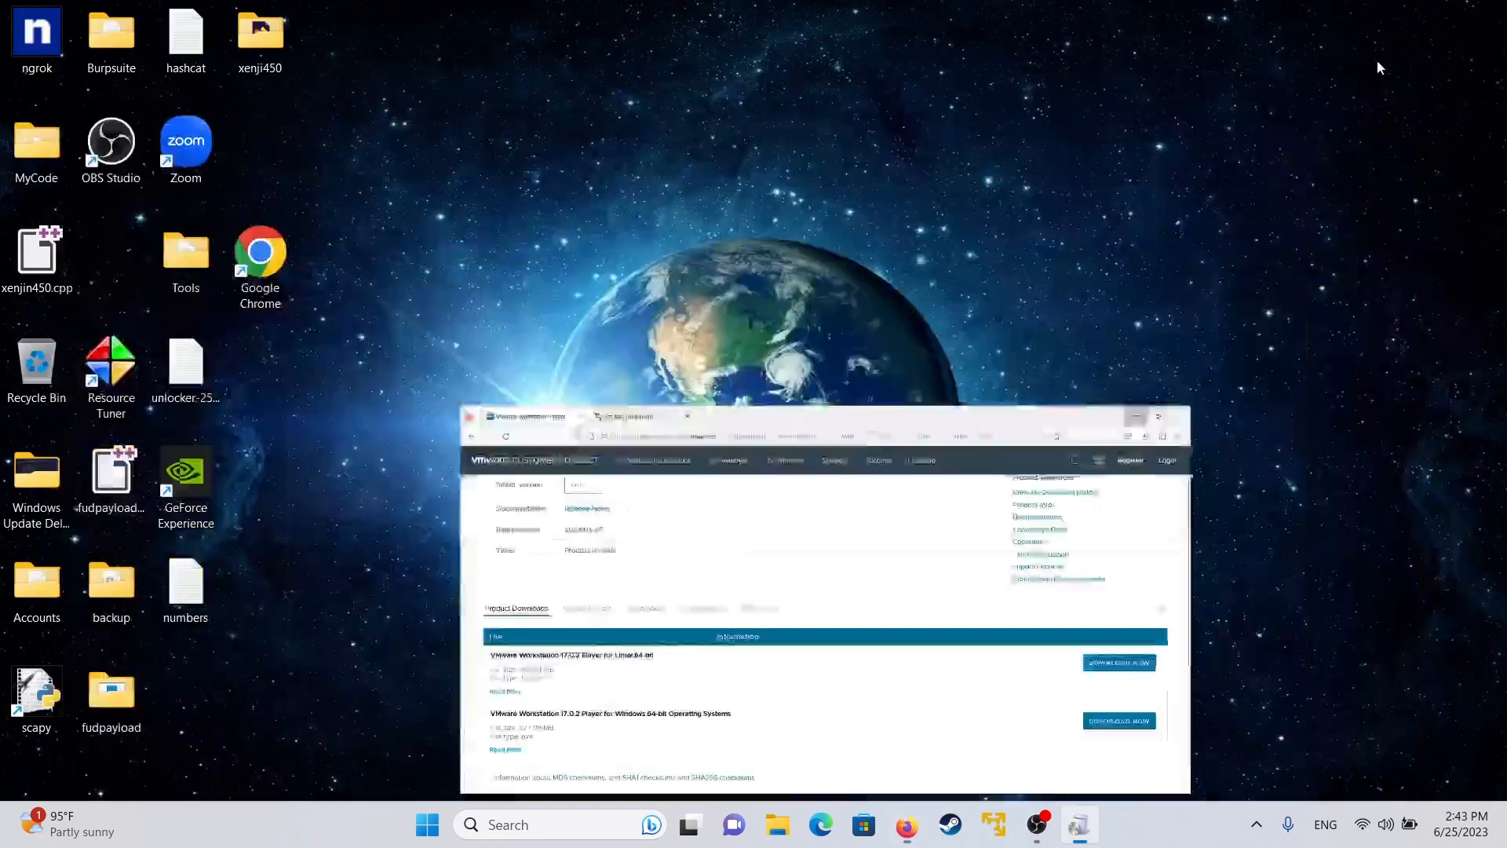
{"action": "mouse_move", "coordinate": [1083, 816]}
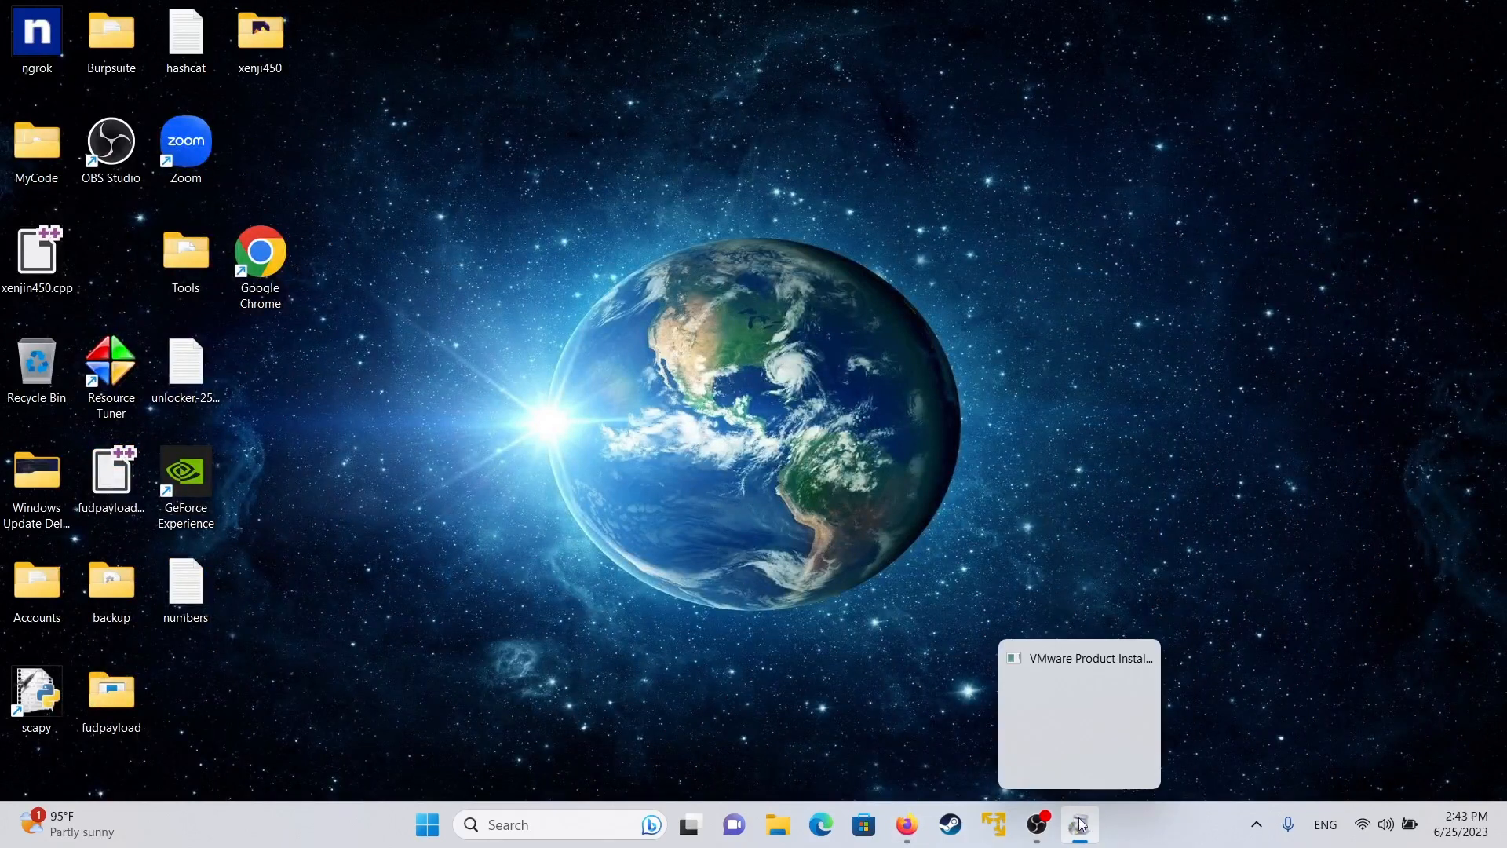
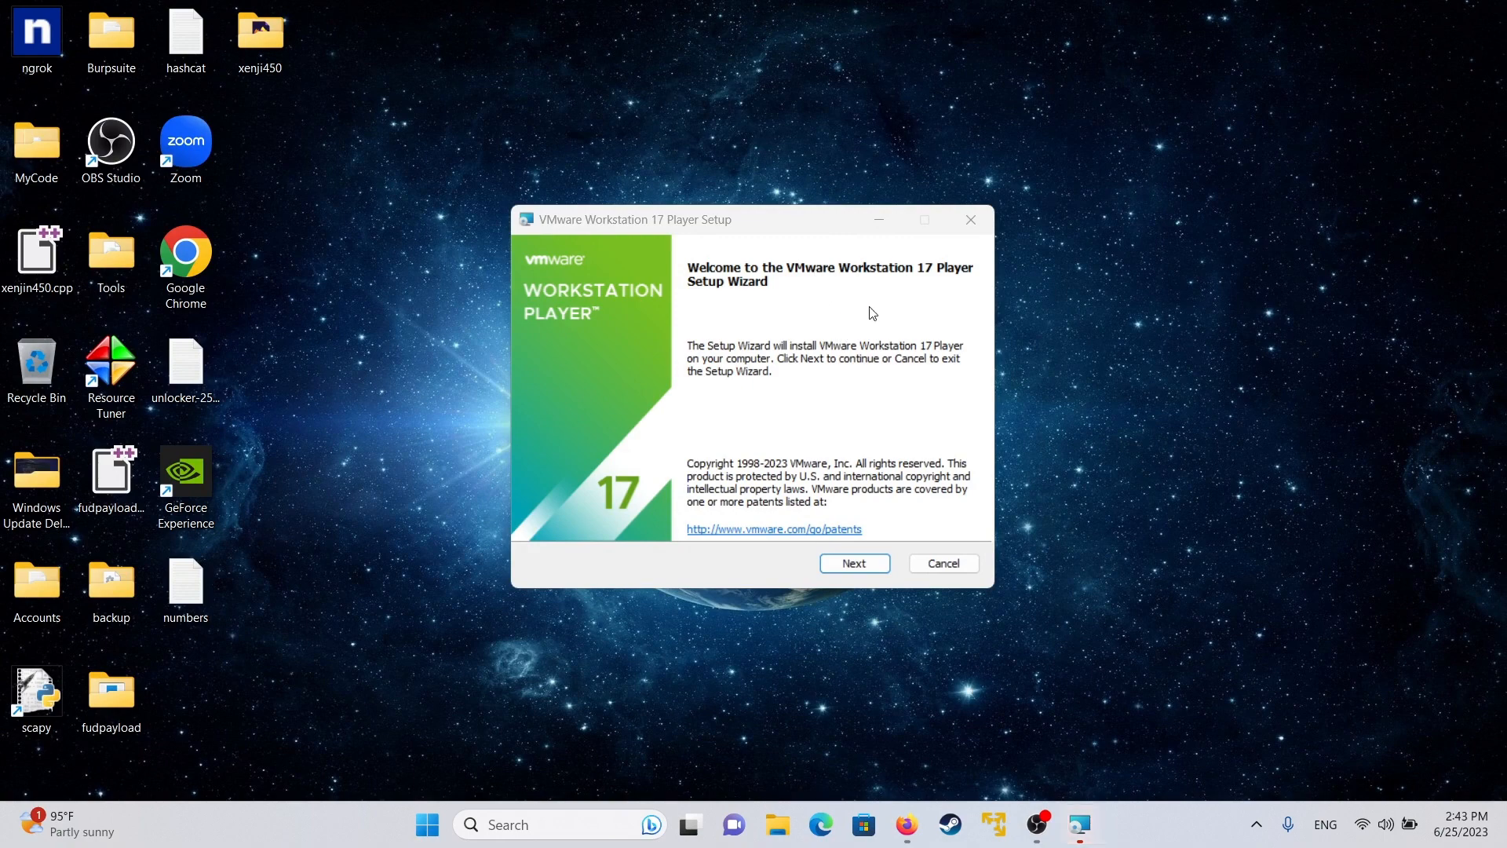
- Accept the licence agreement and enable automatic Windows Hypervisor Platform installation
{"action": "left_click", "coordinate": [854, 563]}
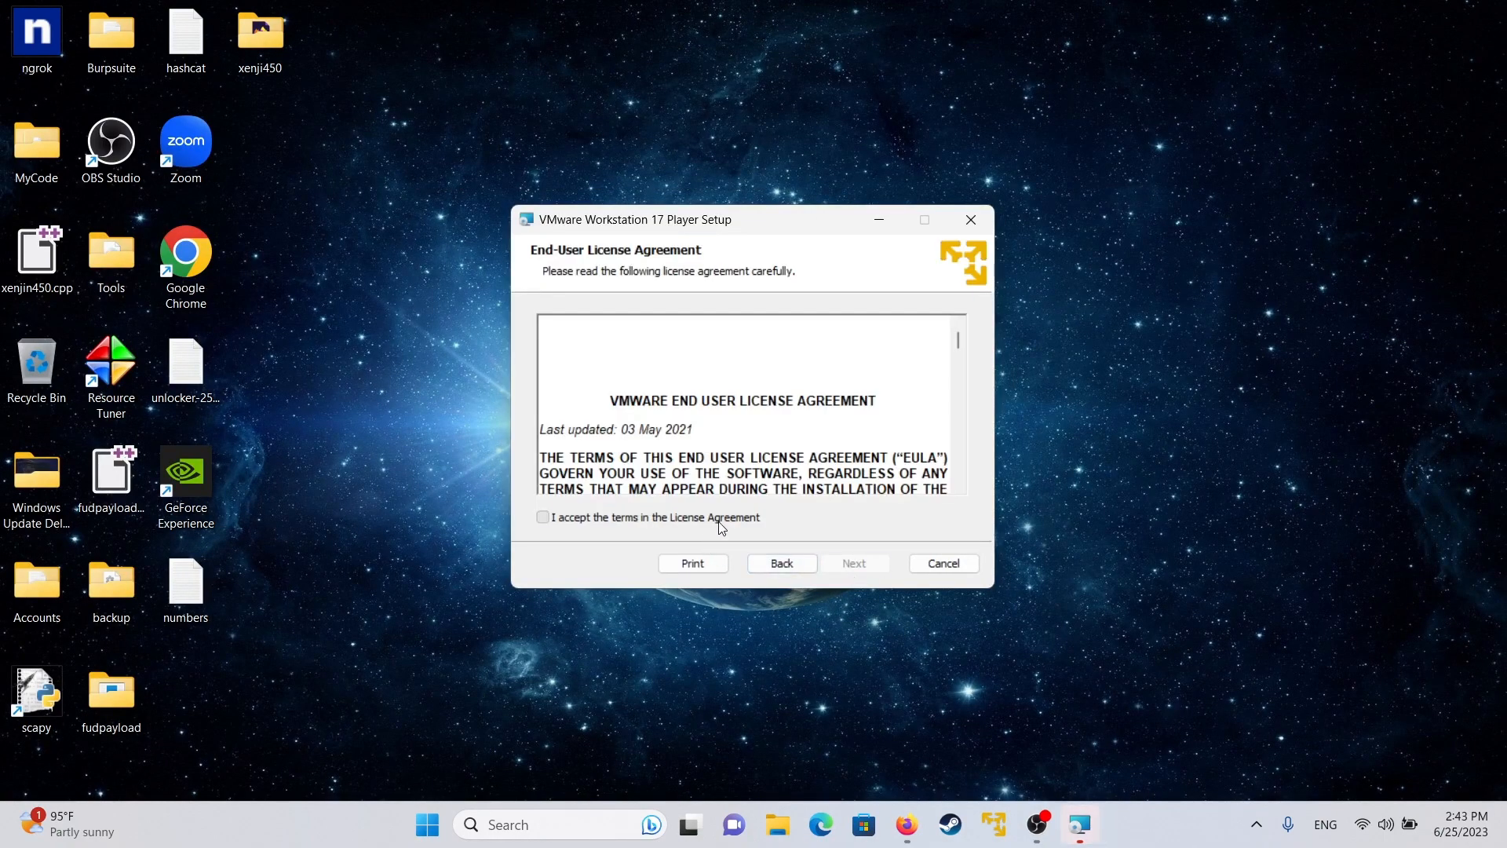
{"action": "left_click", "coordinate": [715, 517]}
{"action": "left_click", "coordinate": [851, 566]}
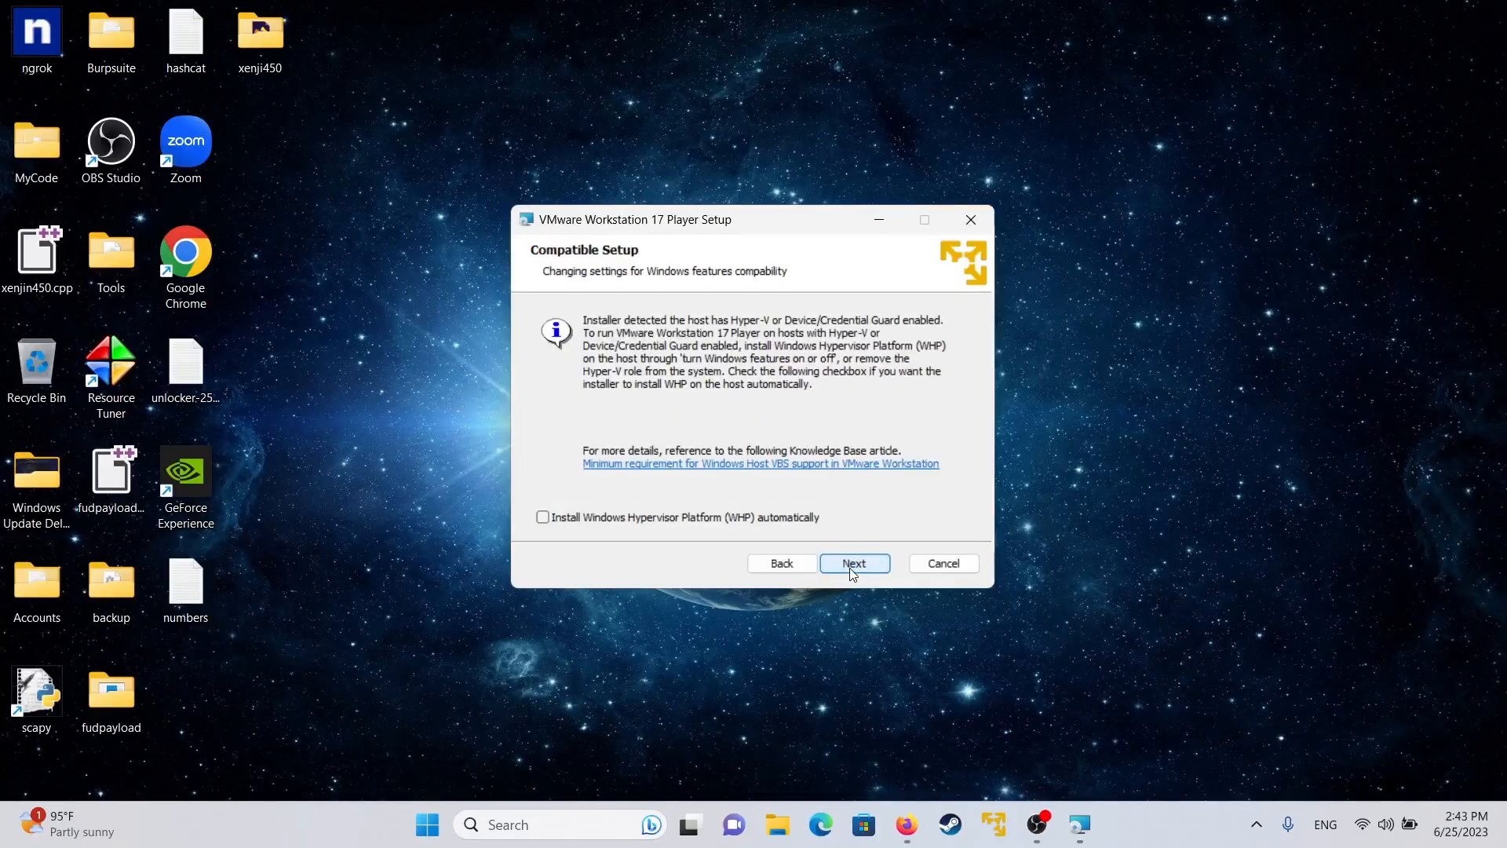
{"action": "left_click", "coordinate": [542, 518]}
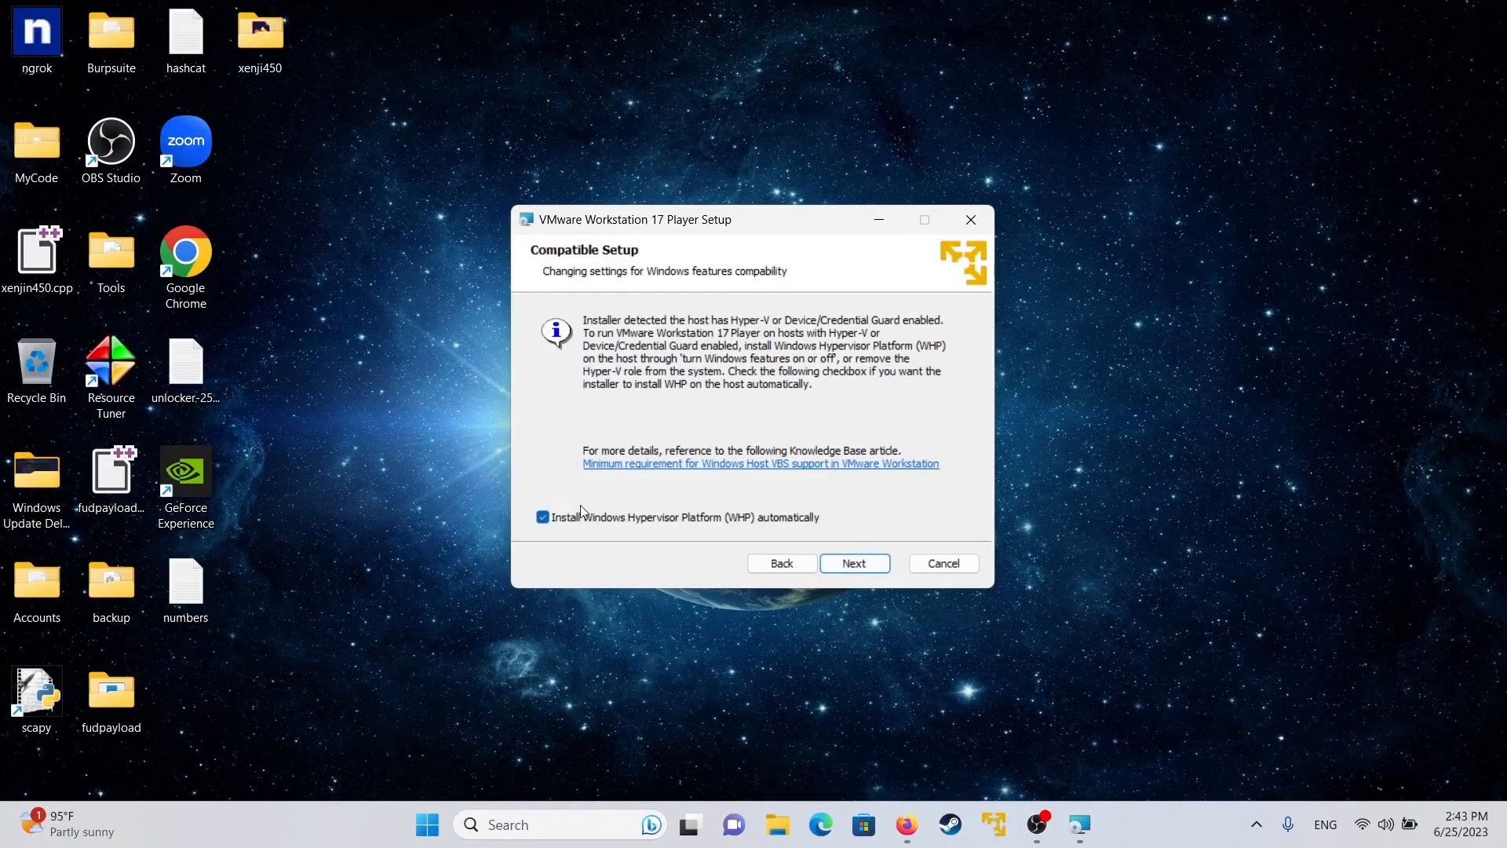
{"action": "left_click", "coordinate": [859, 563]}
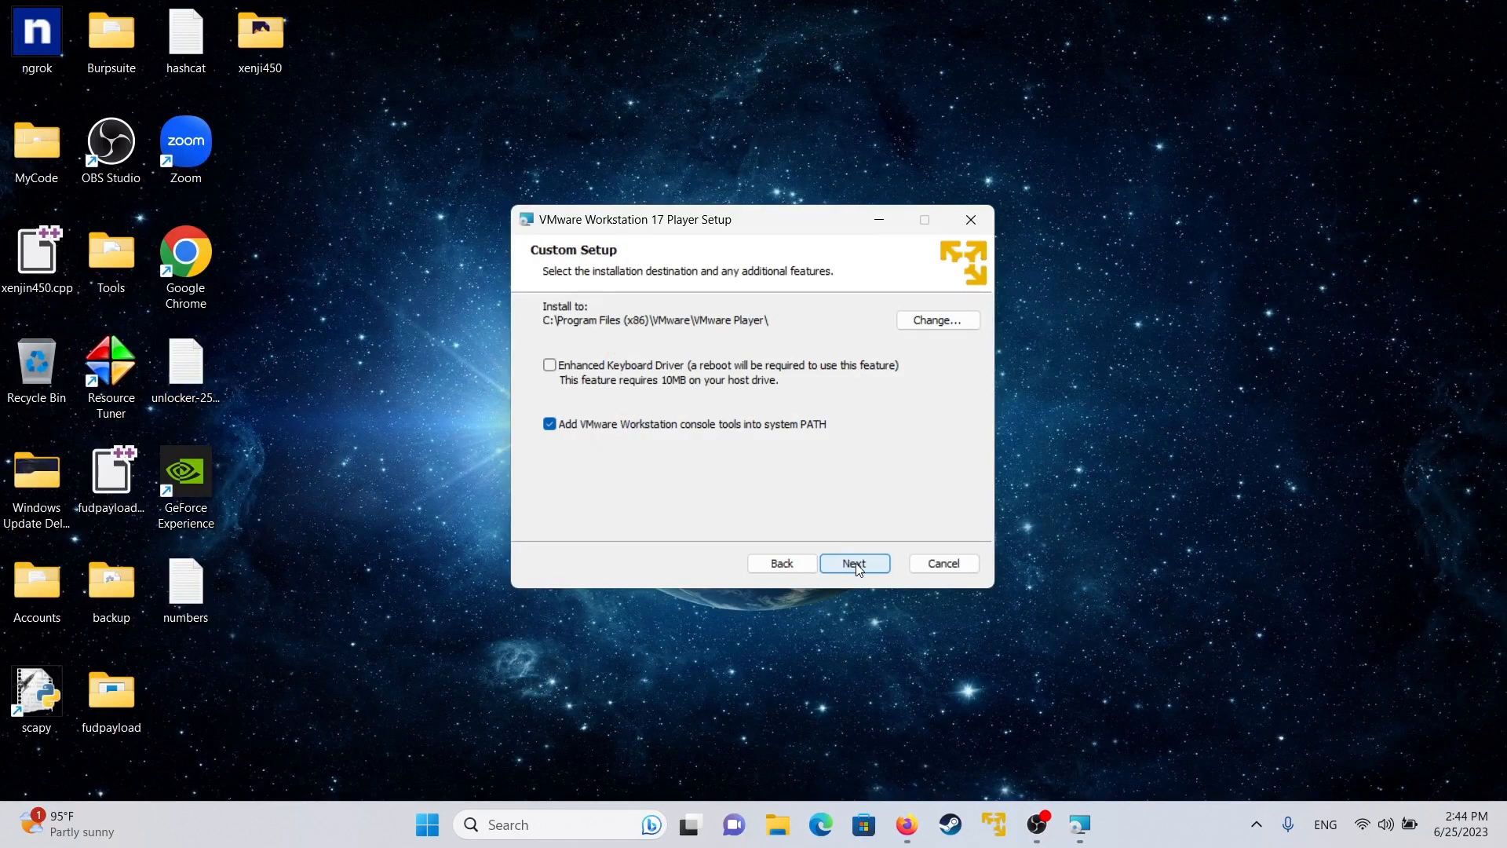
- Keep the default install location, opt out of the Customer Experience Improvement Program, and keep both shortcuts
{"action": "left_click", "coordinate": [859, 567]}
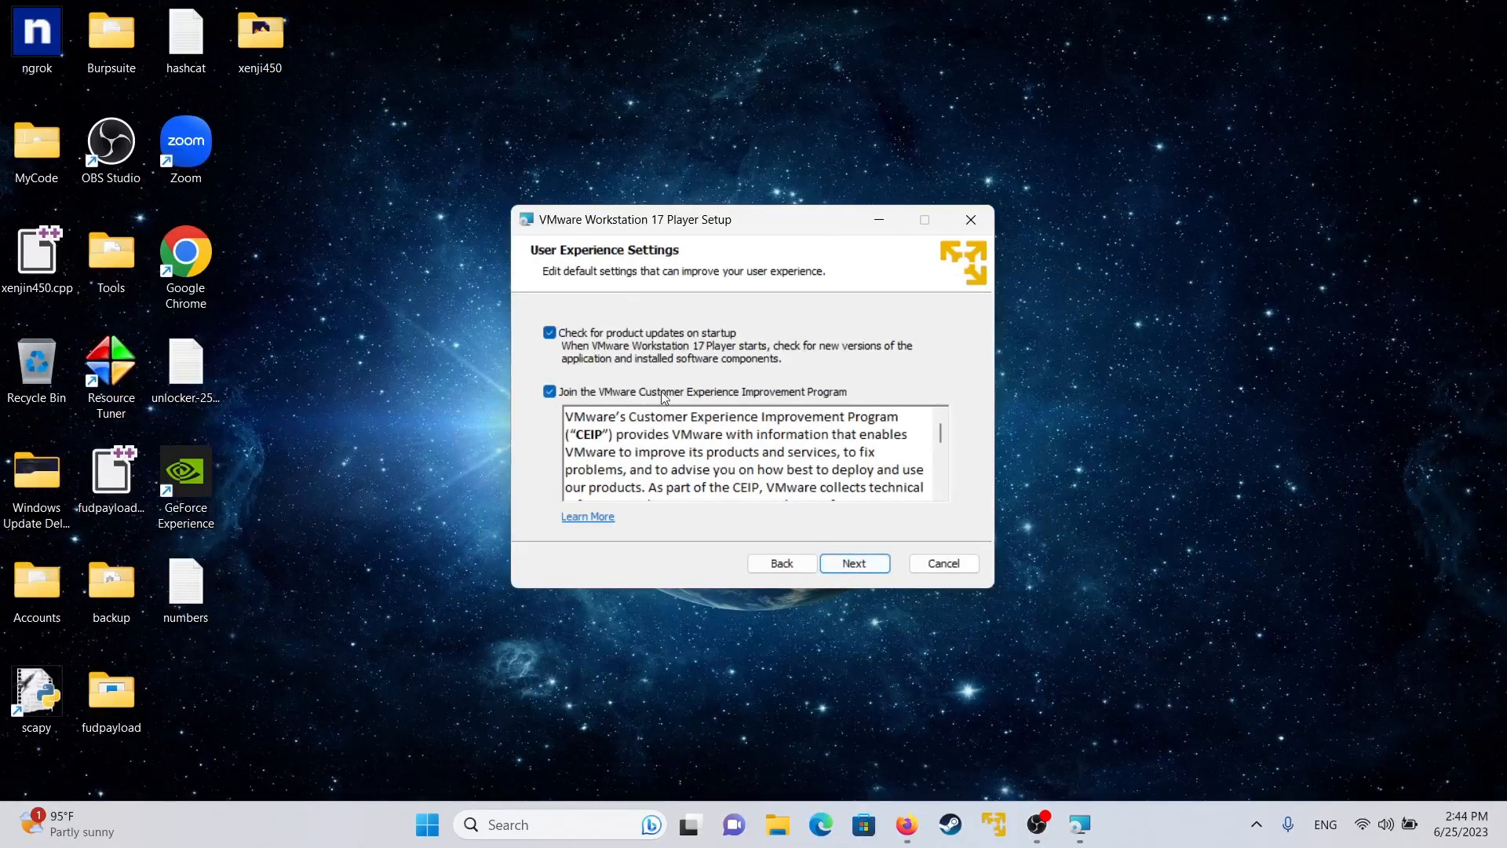
{"action": "left_click", "coordinate": [591, 394]}
{"action": "left_click", "coordinate": [852, 566]}
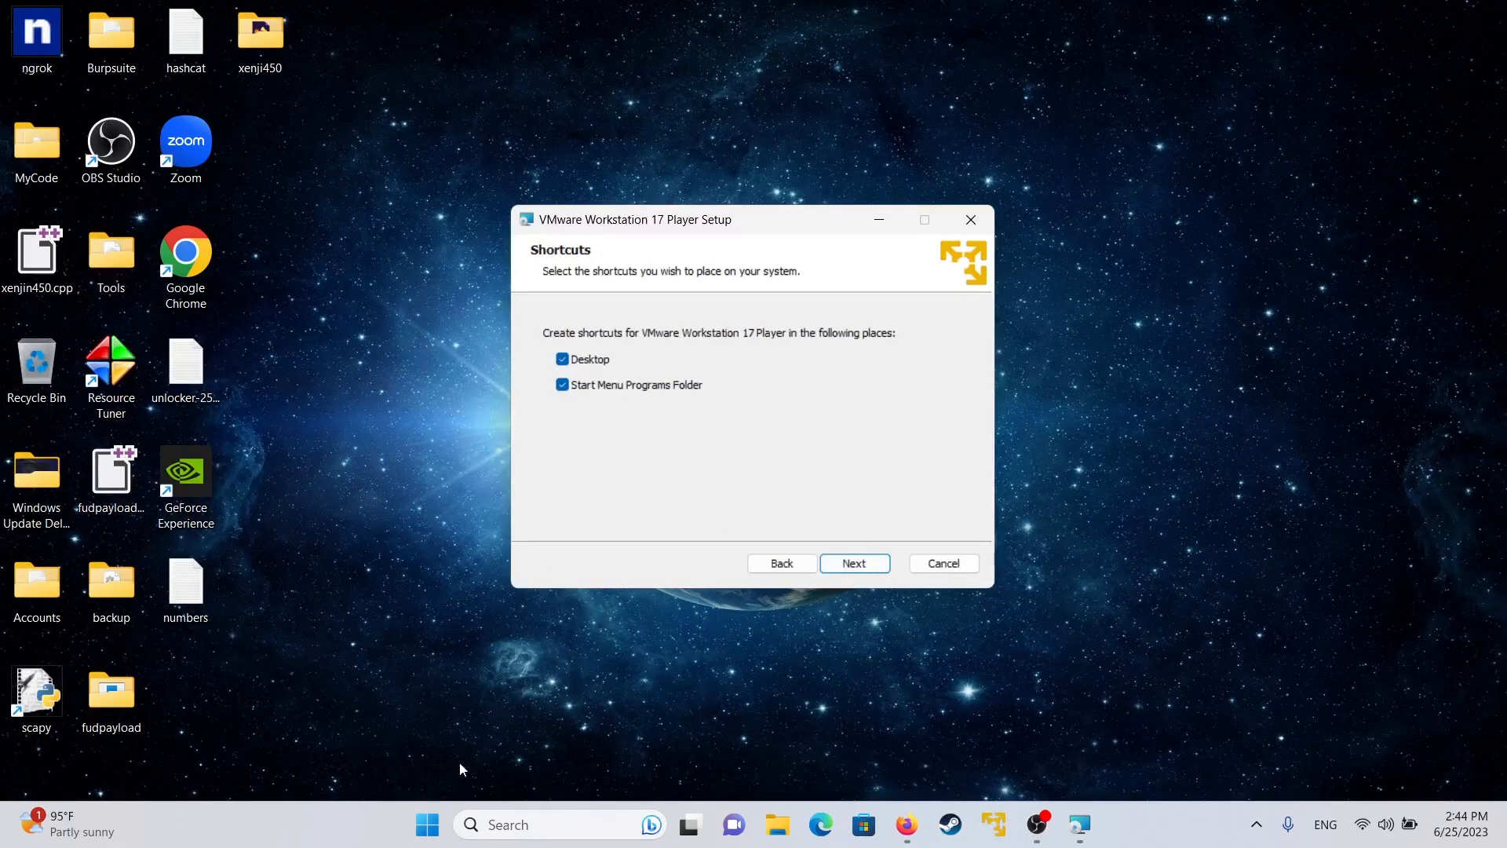
{"action": "left_click", "coordinate": [428, 826]}
{"action": "left_click", "coordinate": [382, 582]}
{"action": "left_click_drag", "start_coordinate": [392, 132], "coordinate": [290, 209]}
{"action": "left_click", "coordinate": [850, 564]}
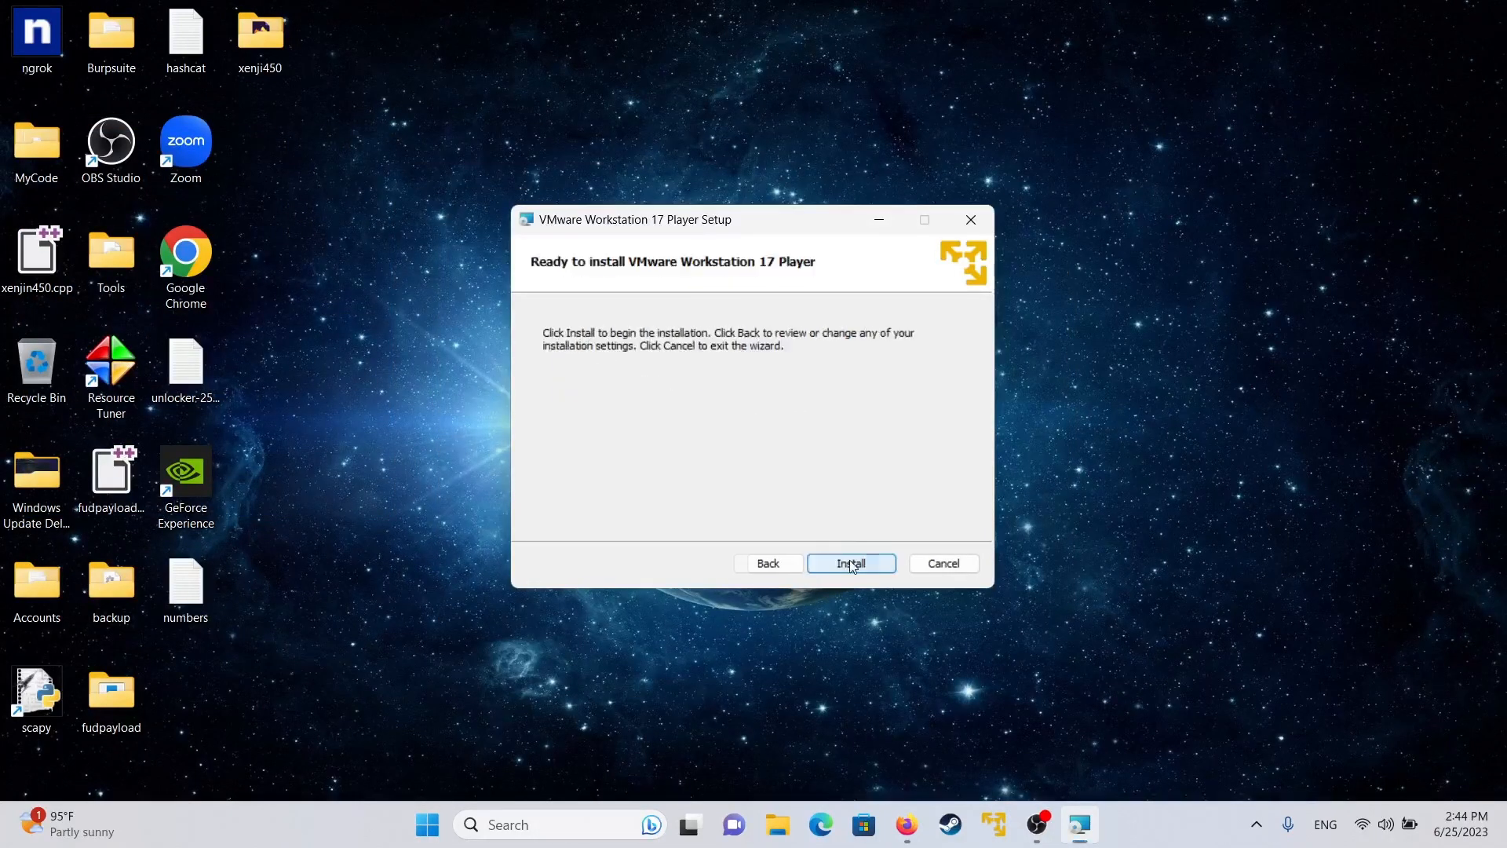
- Install VMware Workstation 17 Player and click Finish once setup completes
{"action": "left_click", "coordinate": [871, 565]}
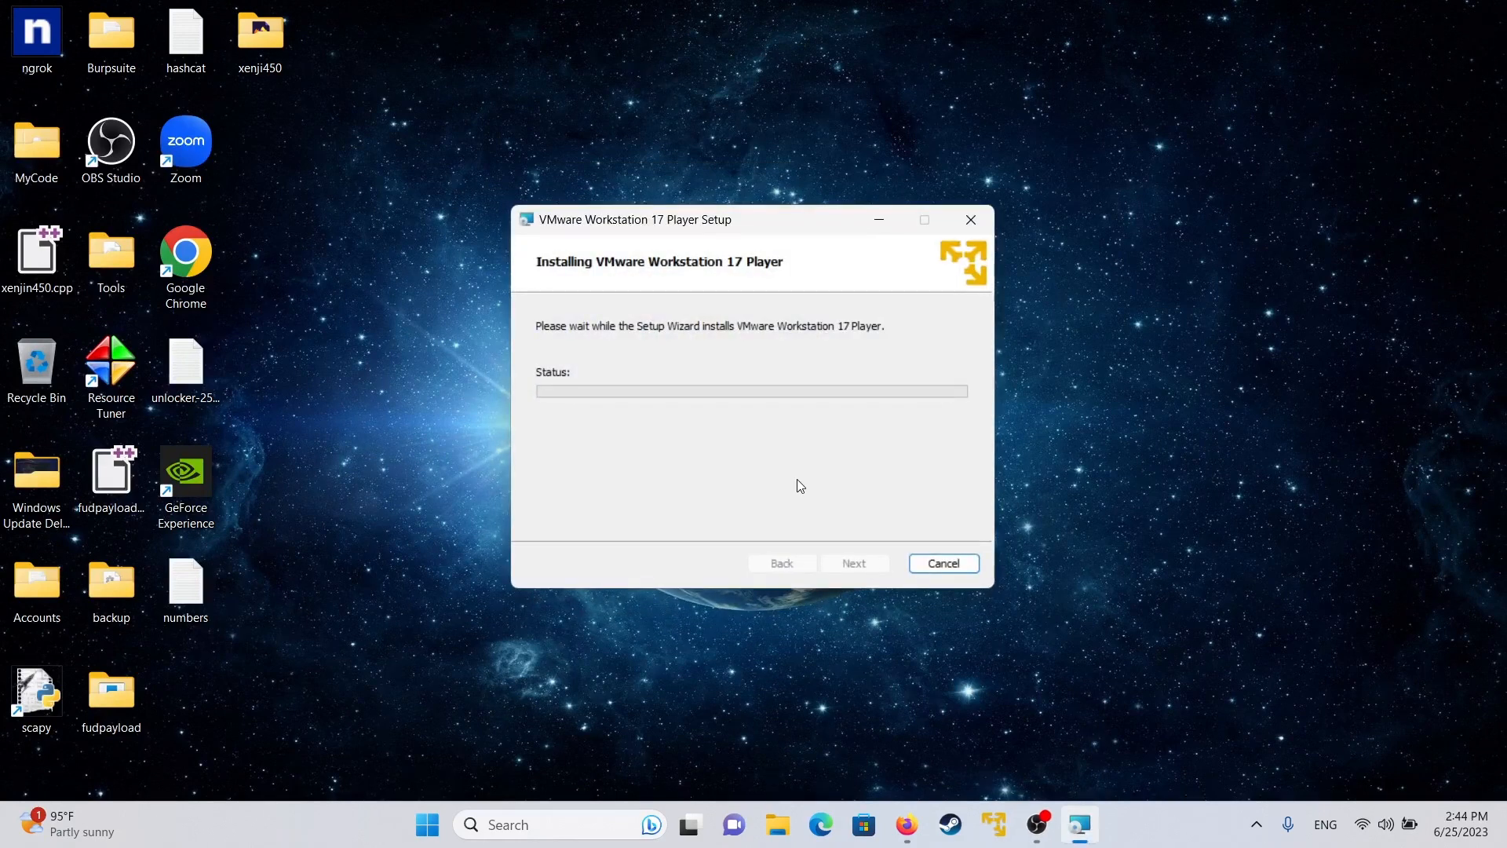
{"action": "right_click", "coordinate": [817, 45]}
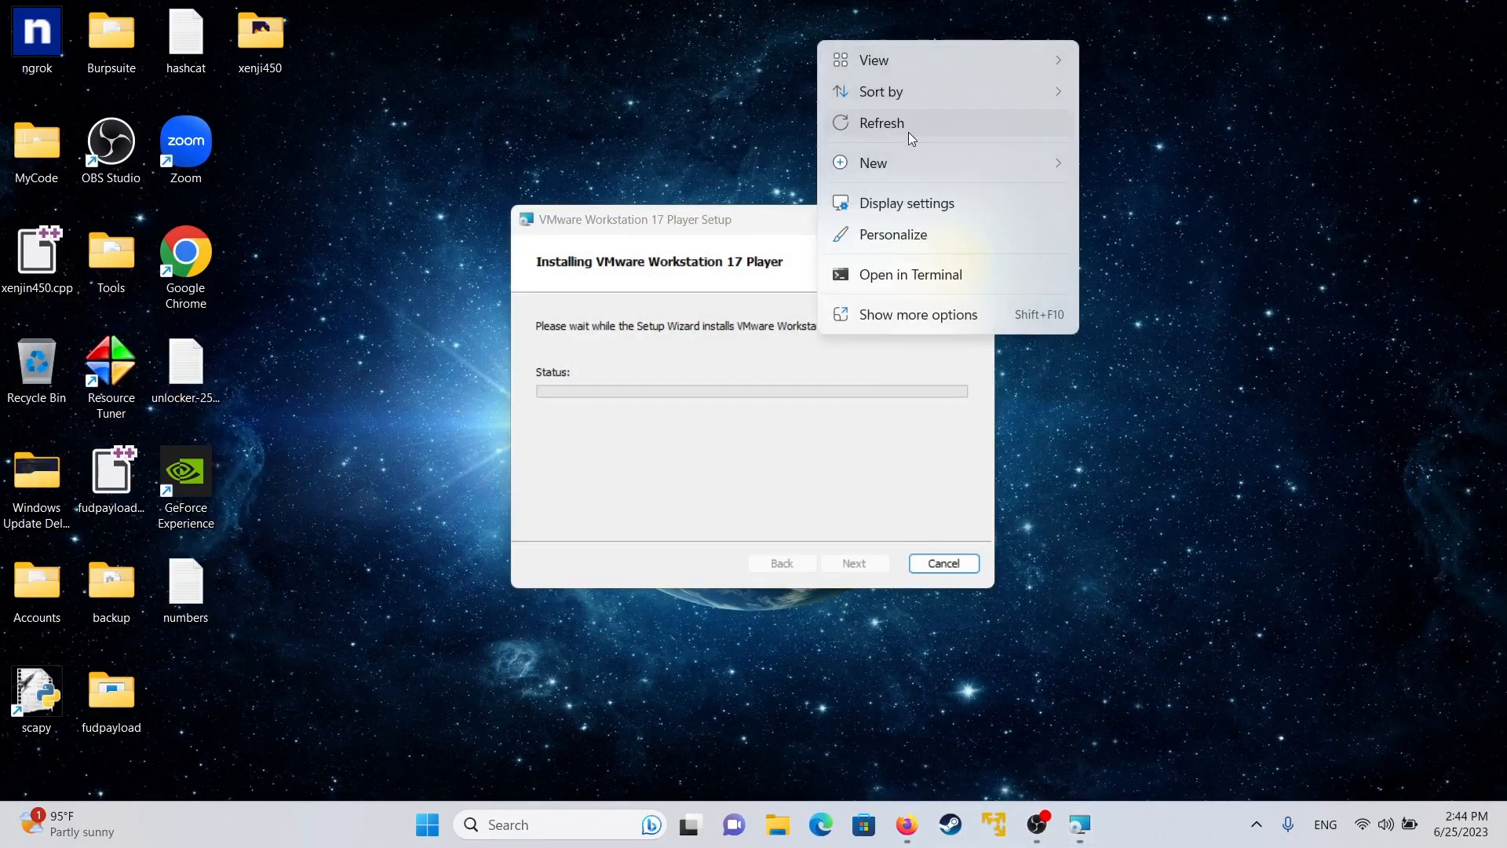
{"action": "left_click", "coordinate": [908, 127]}
{"action": "left_click_drag", "start_coordinate": [792, 227], "coordinate": [733, 196]}
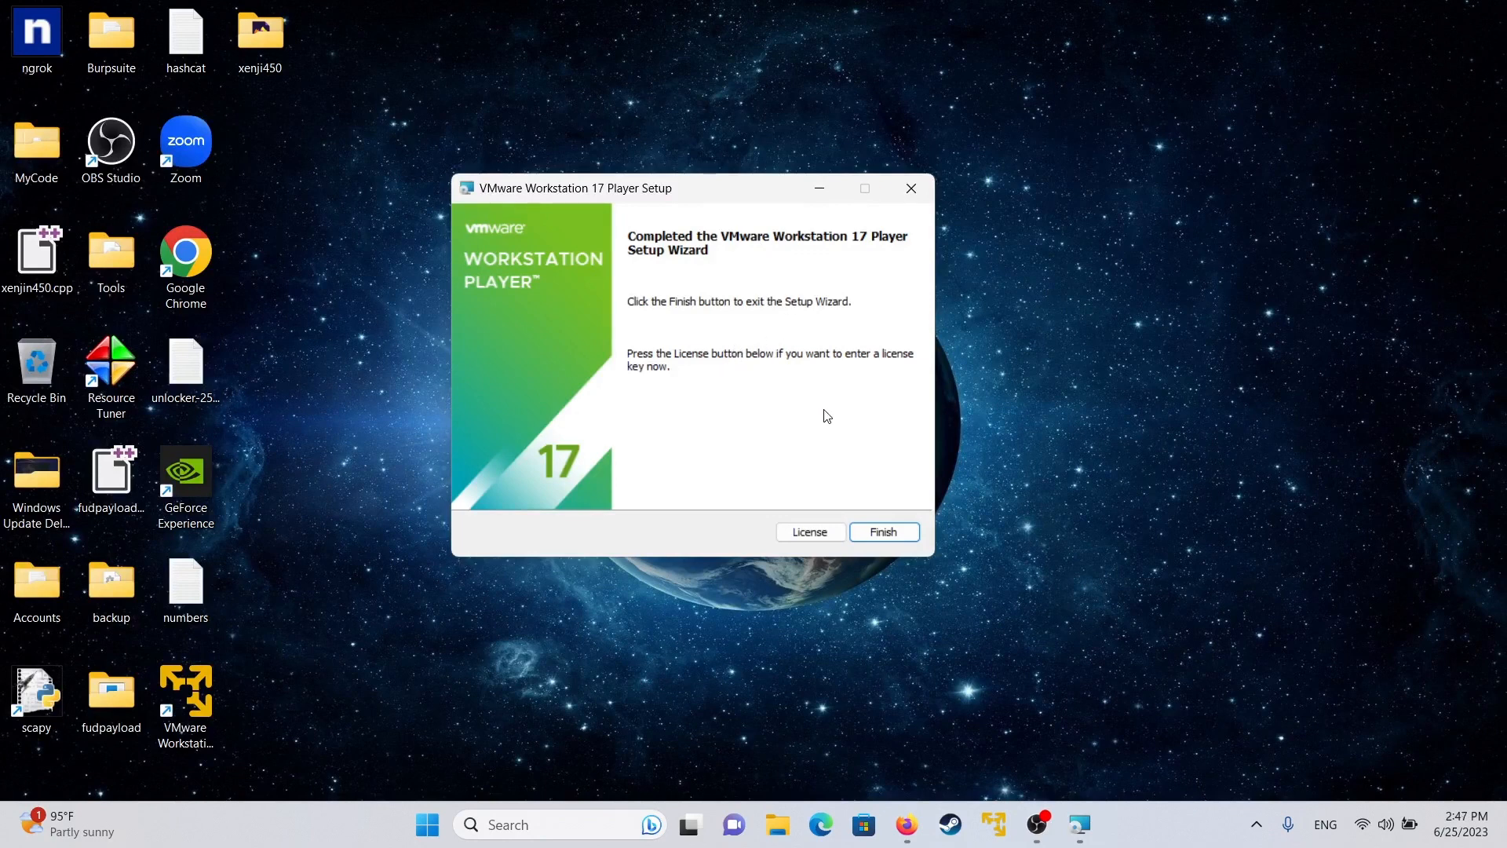
{"action": "left_click", "coordinate": [883, 534]}
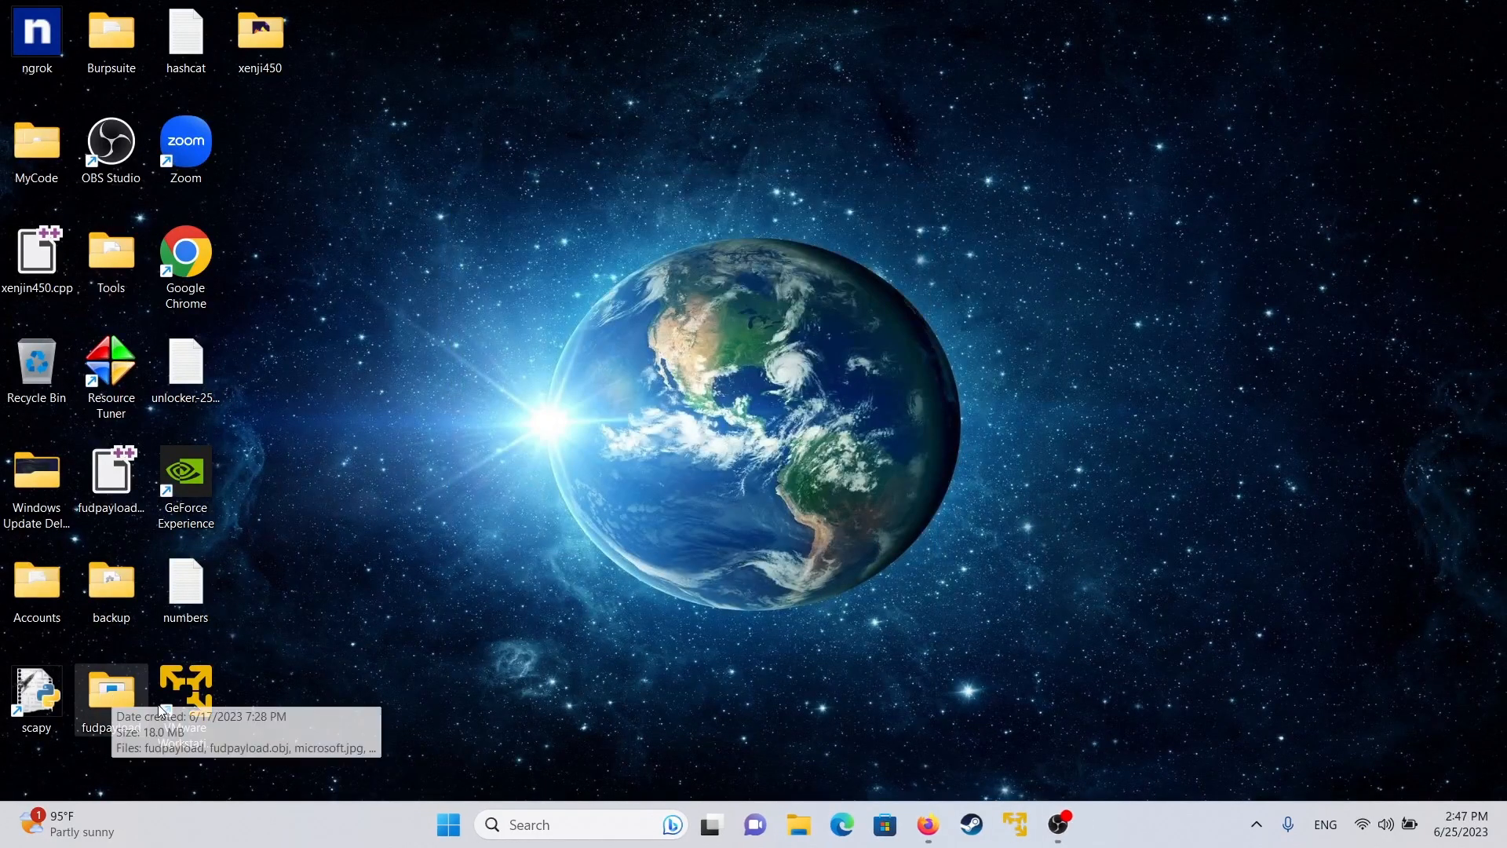
- Move the VMware Workstation 17 Player shortcut to the desktop's upper middle, launch it, then close it
{"action": "left_click_drag", "start_coordinate": [158, 705], "coordinate": [543, 158]}
{"action": "left_click_drag", "start_coordinate": [405, 300], "coordinate": [633, 125]}
{"action": "left_click", "coordinate": [633, 127]}
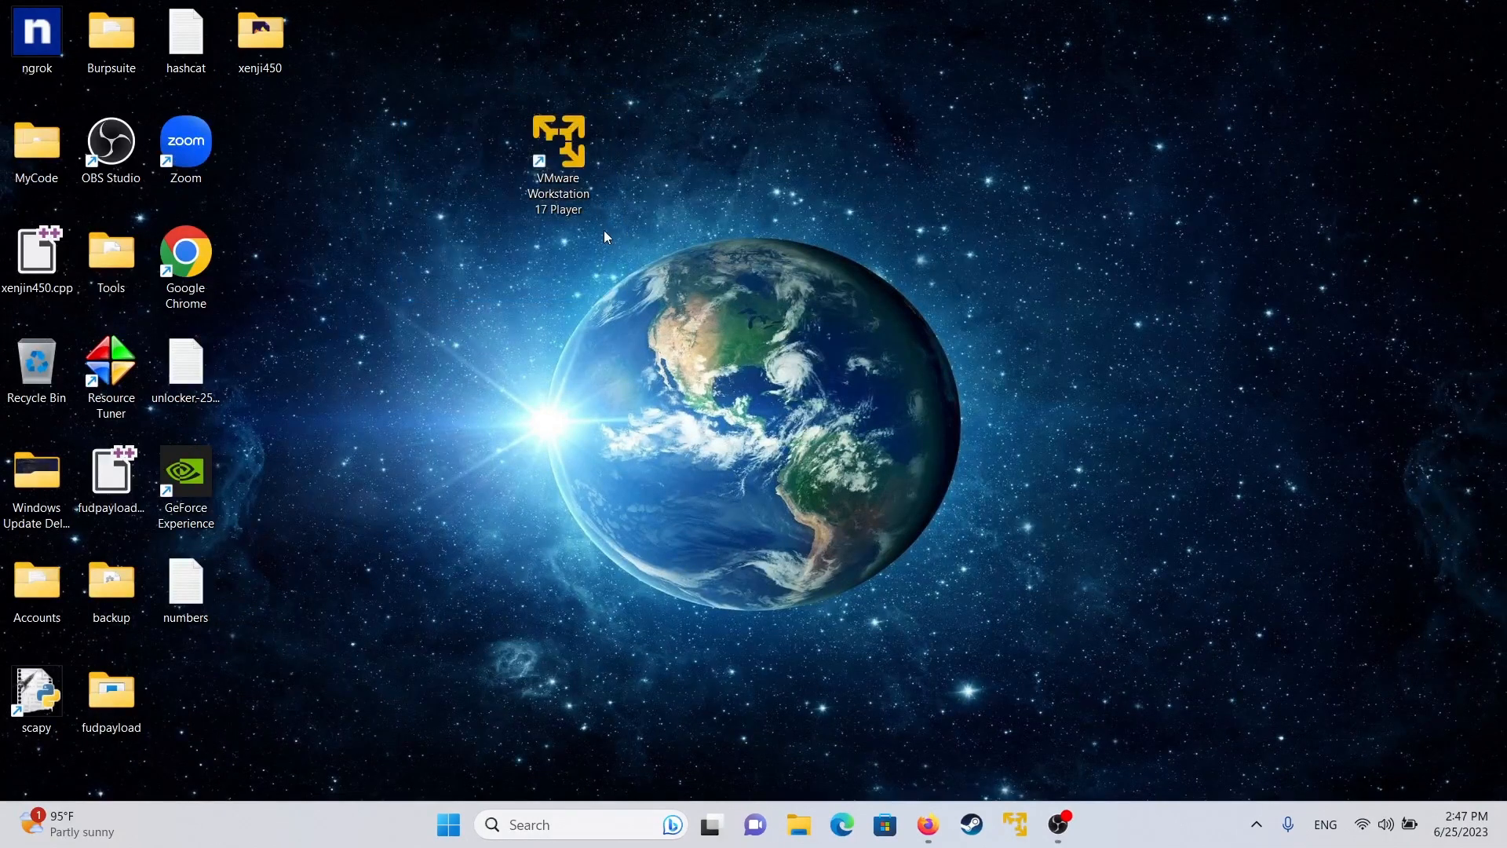
{"action": "left_click", "coordinate": [560, 154]}
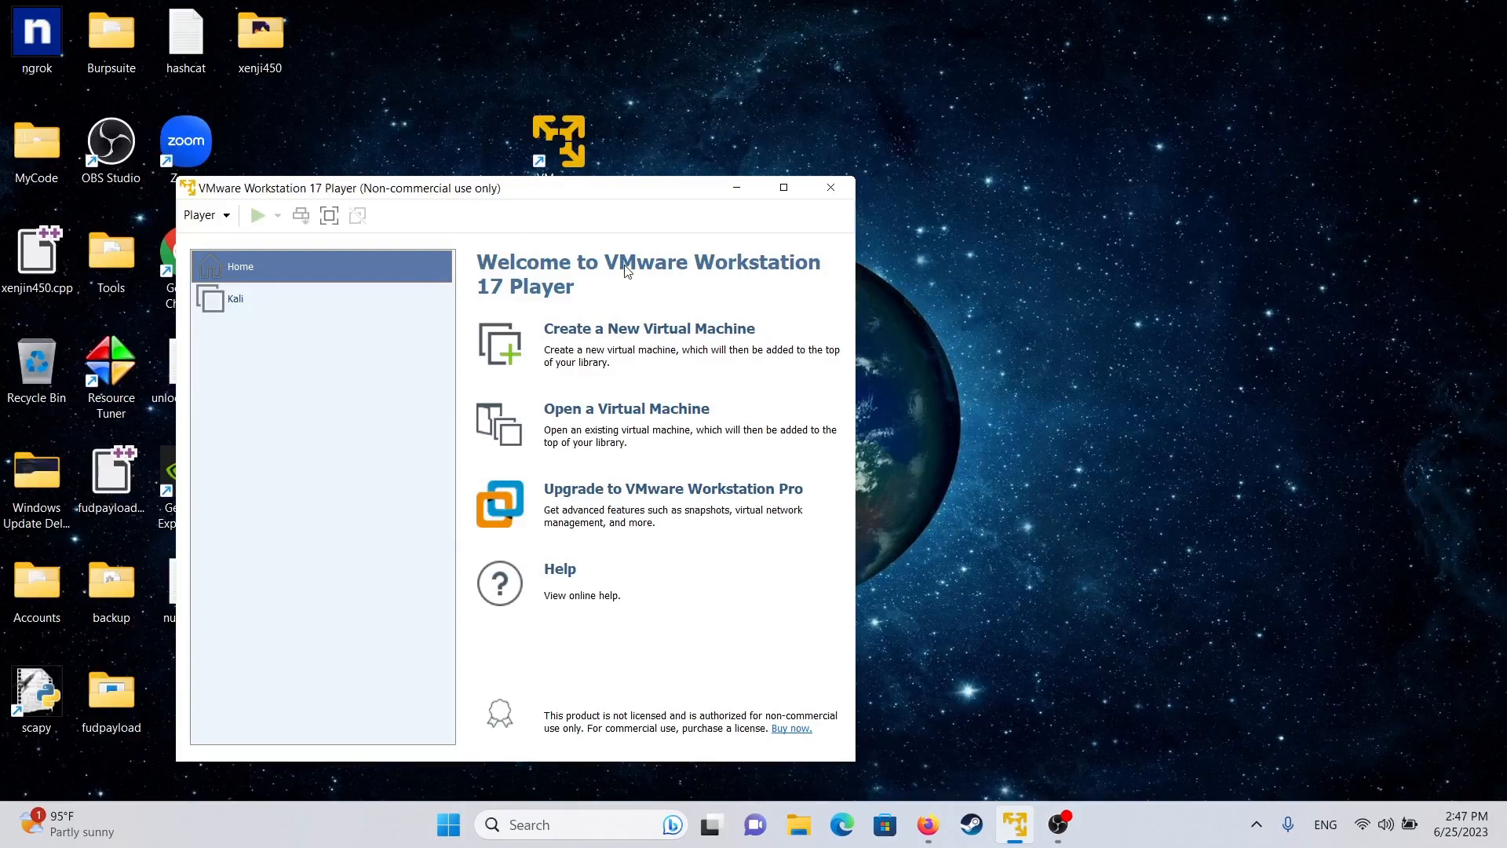
{"action": "left_click", "coordinate": [850, 187]}
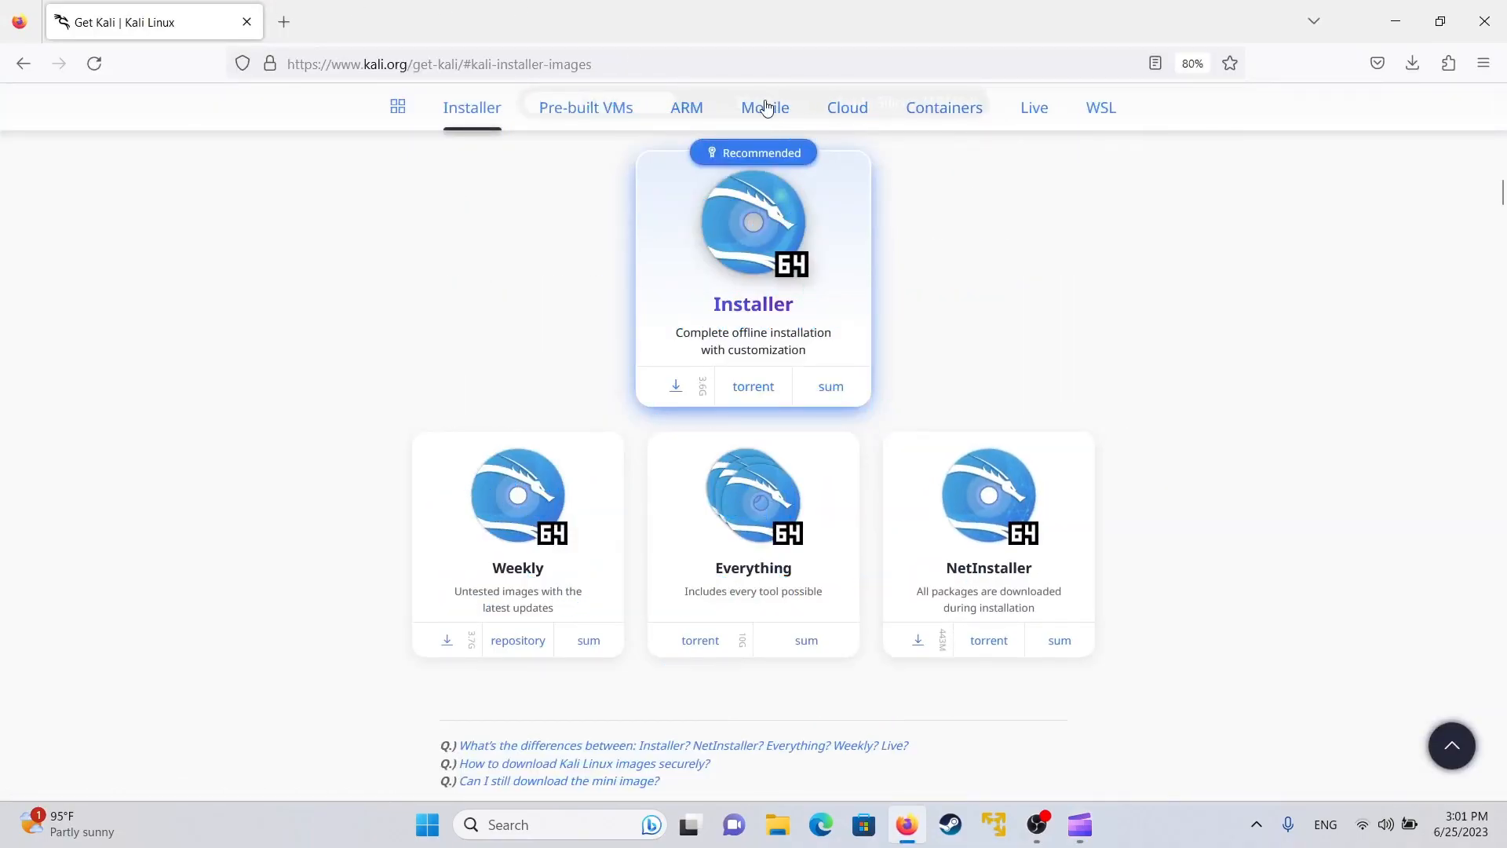
- Start downloading the 64-bit Kali Installer image from kali.org/get-kali, then cancel the download
{"action": "left_click_drag", "start_coordinate": [746, 68], "coordinate": [241, 73]}
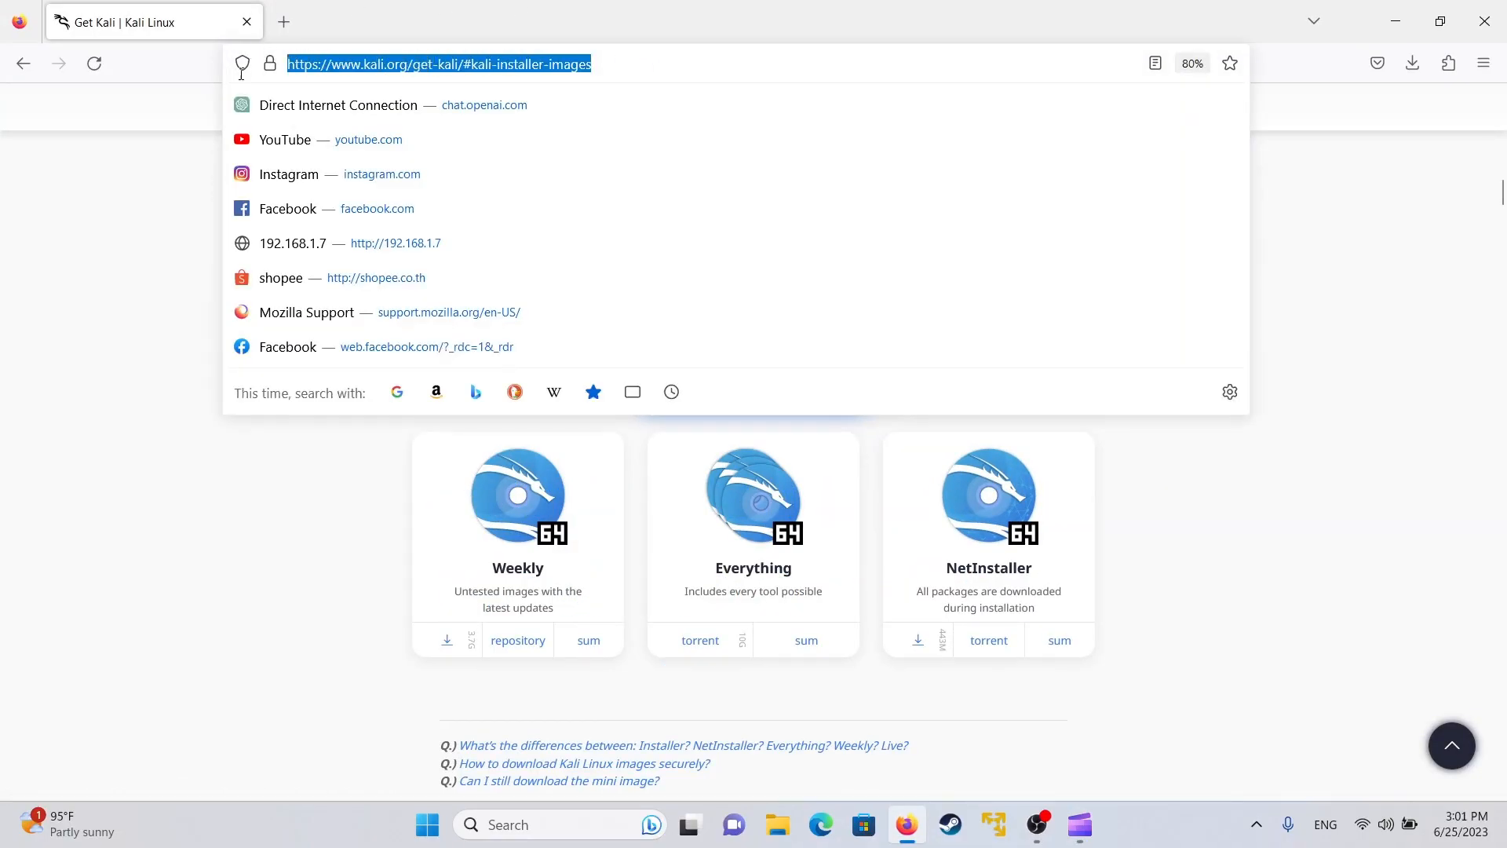
{"action": "left_click", "coordinate": [93, 345]}
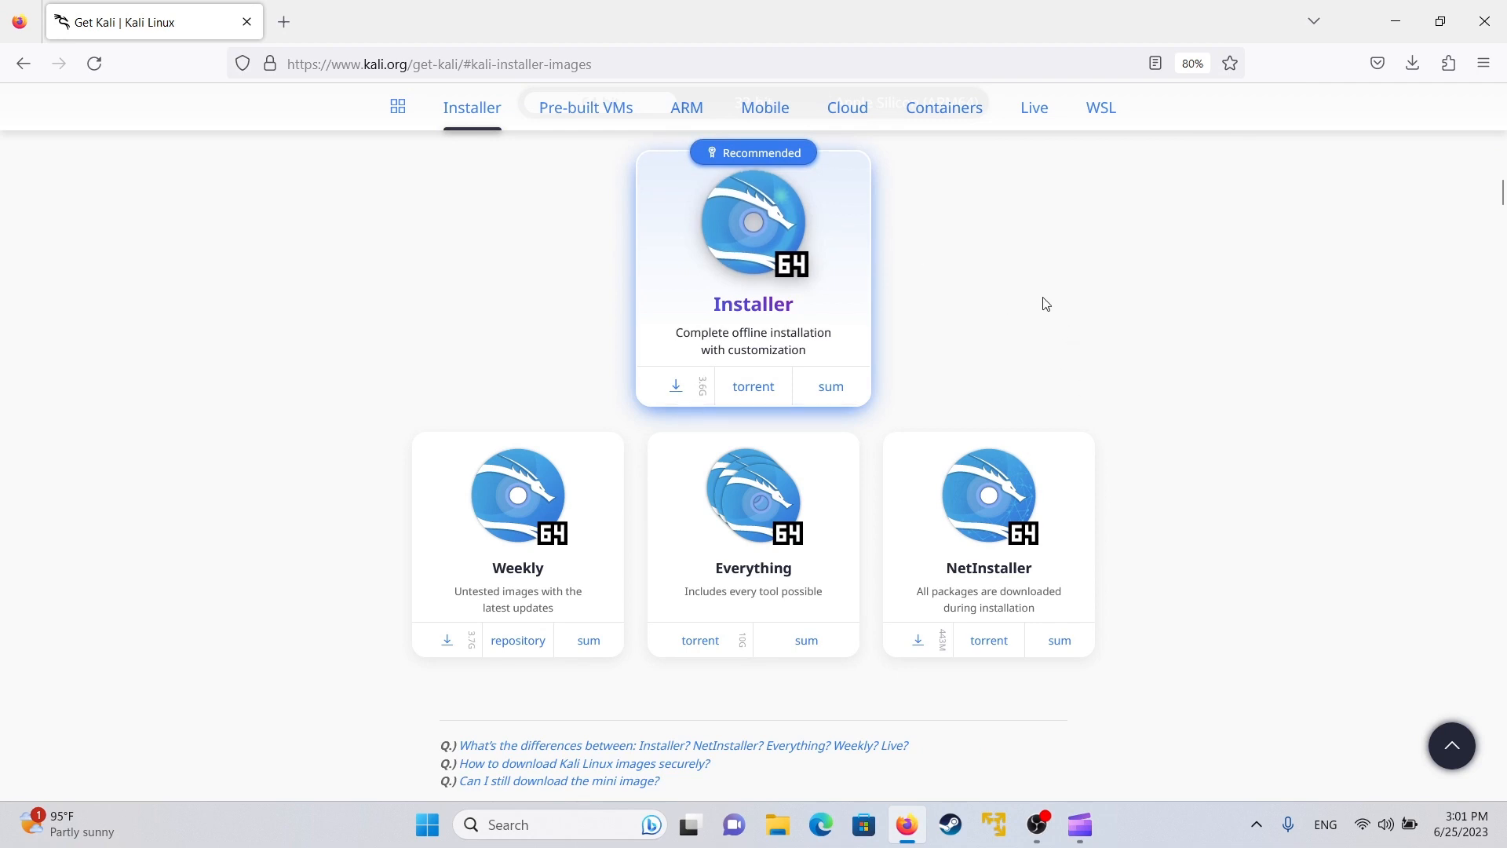
{"action": "scroll", "coordinate": [1076, 259], "scroll_direction": "down", "scroll_amount": 3}
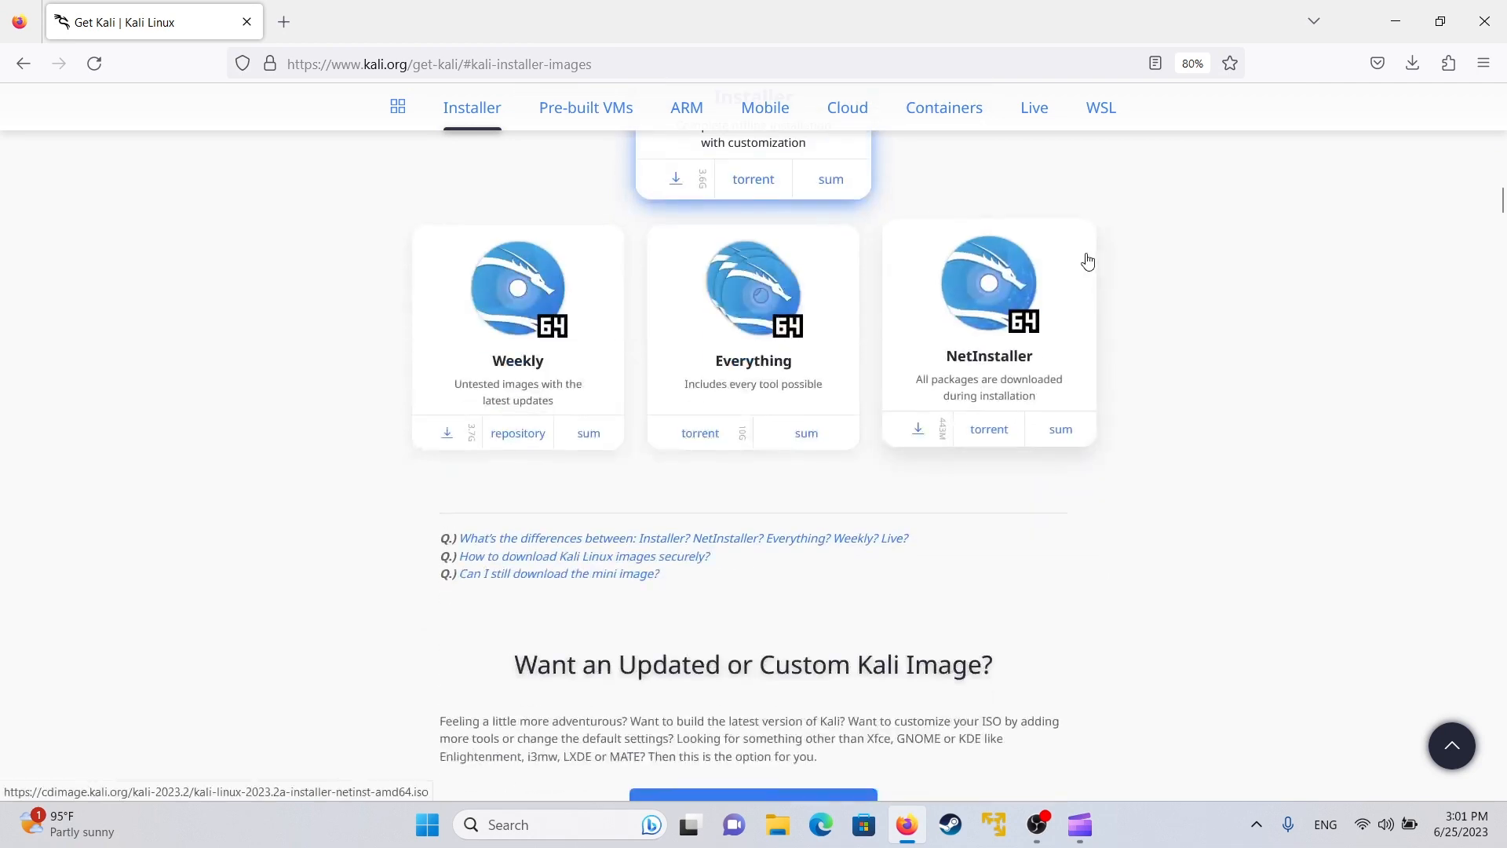
{"action": "scroll", "coordinate": [1087, 260], "scroll_direction": "up", "scroll_amount": 5}
{"action": "scroll", "coordinate": [1082, 264], "scroll_direction": "down", "scroll_amount": 2}
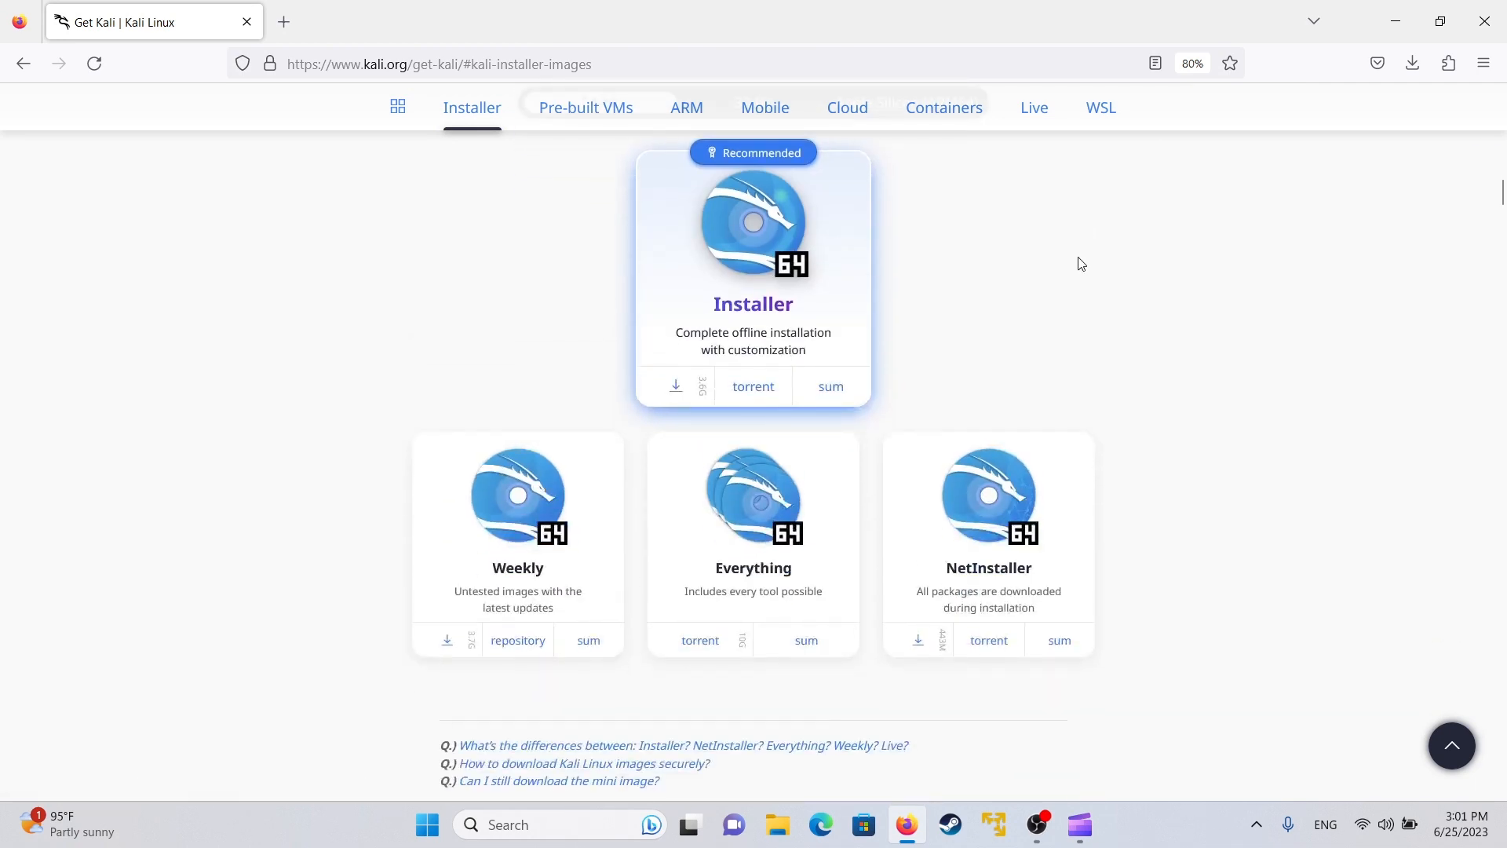
{"action": "scroll", "coordinate": [1082, 264], "scroll_direction": "up", "scroll_amount": 1}
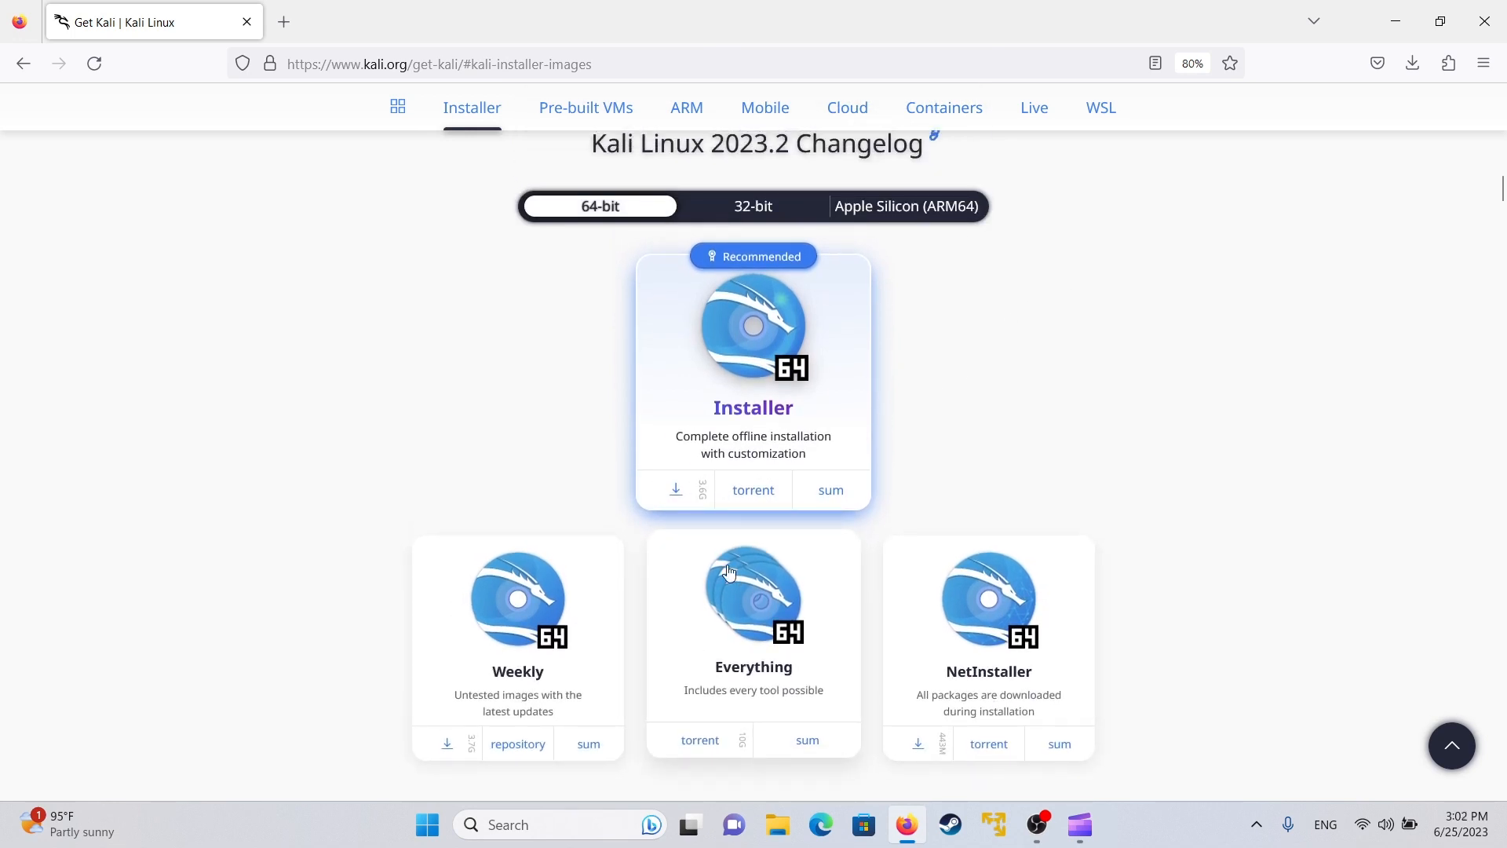
{"action": "left_click", "coordinate": [675, 493]}
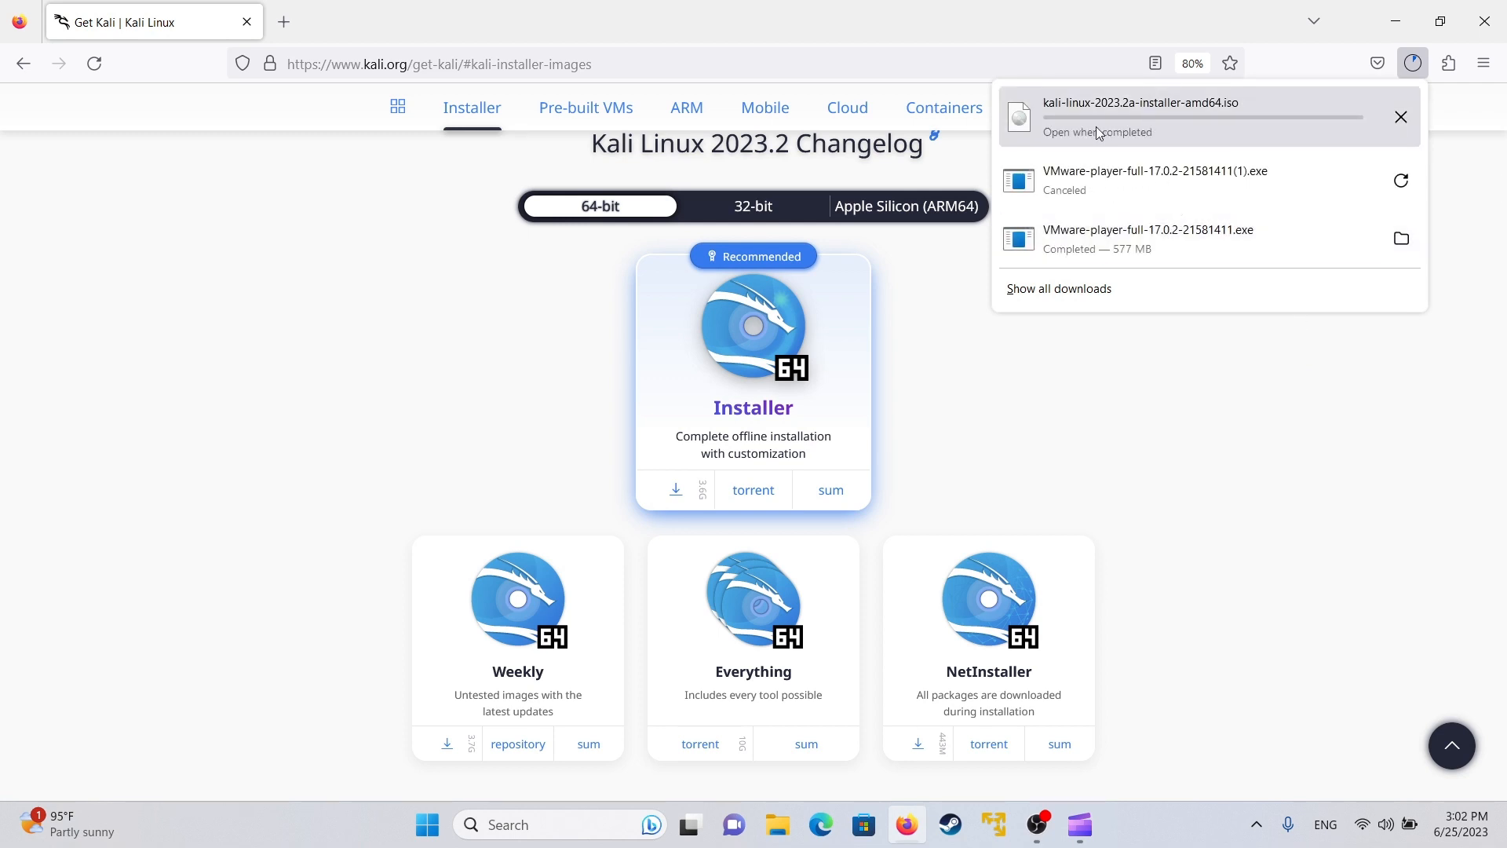
{"action": "left_click", "coordinate": [1400, 118]}
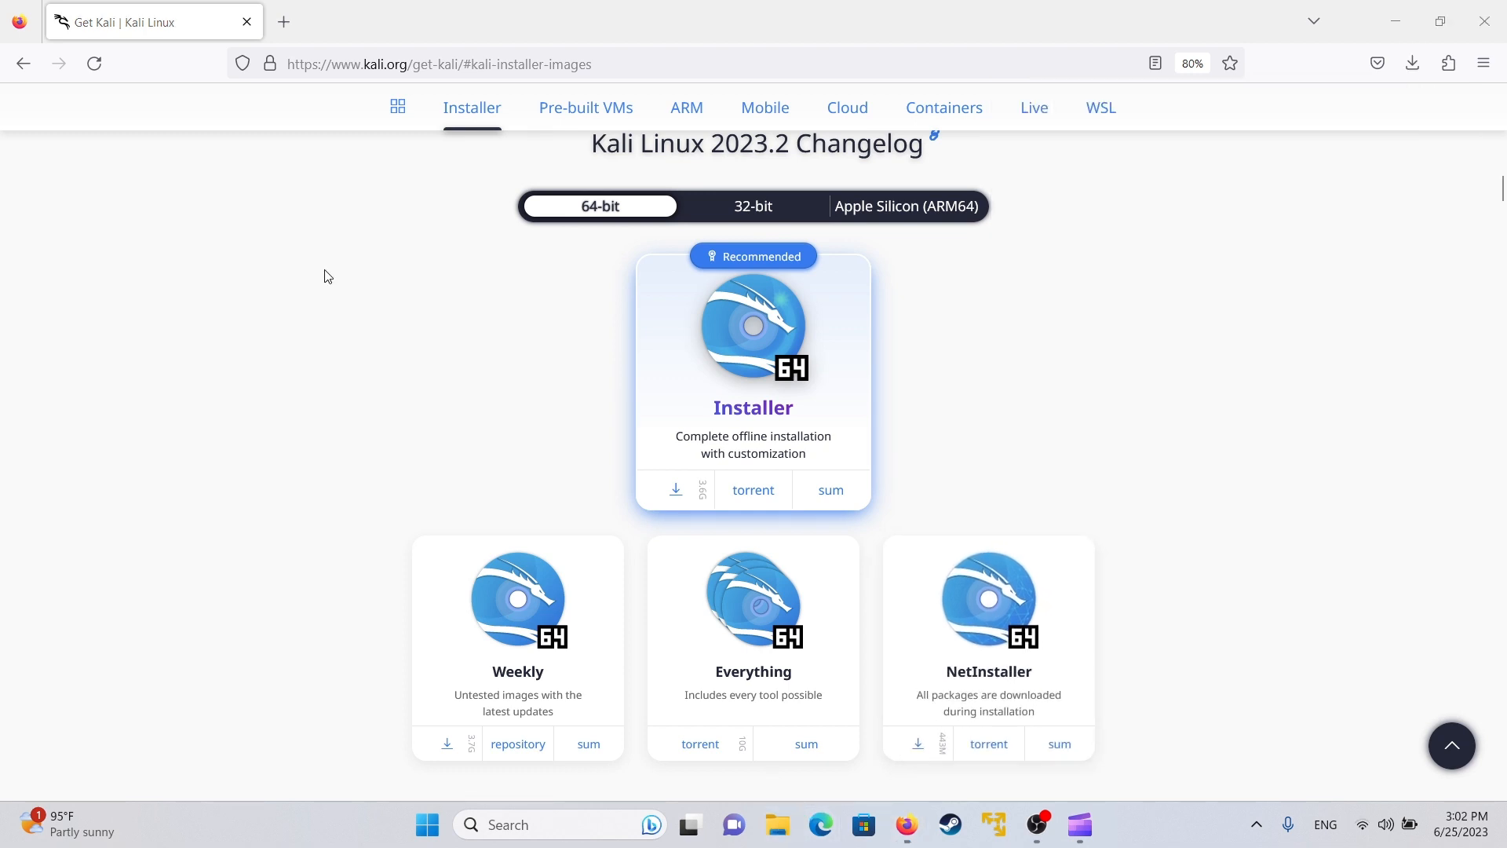
{"action": "key", "text": "super+e"}
- Check that the kali-linux-2023.2a-installer-everything ISO is already in the Downloads folder
{"action": "left_click", "coordinate": [333, 443]}
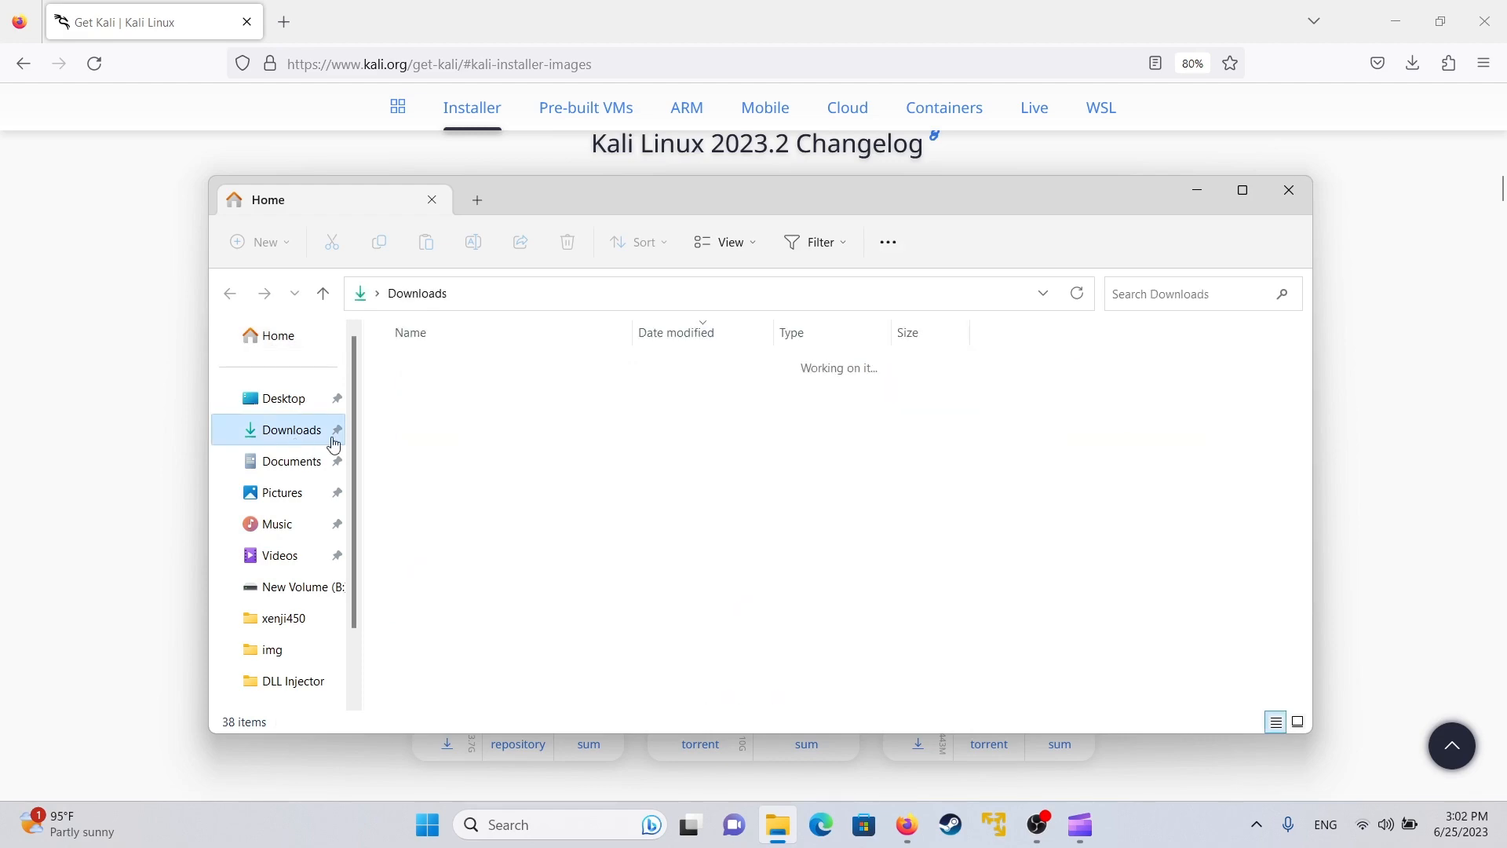
{"action": "left_click", "coordinate": [476, 447]}
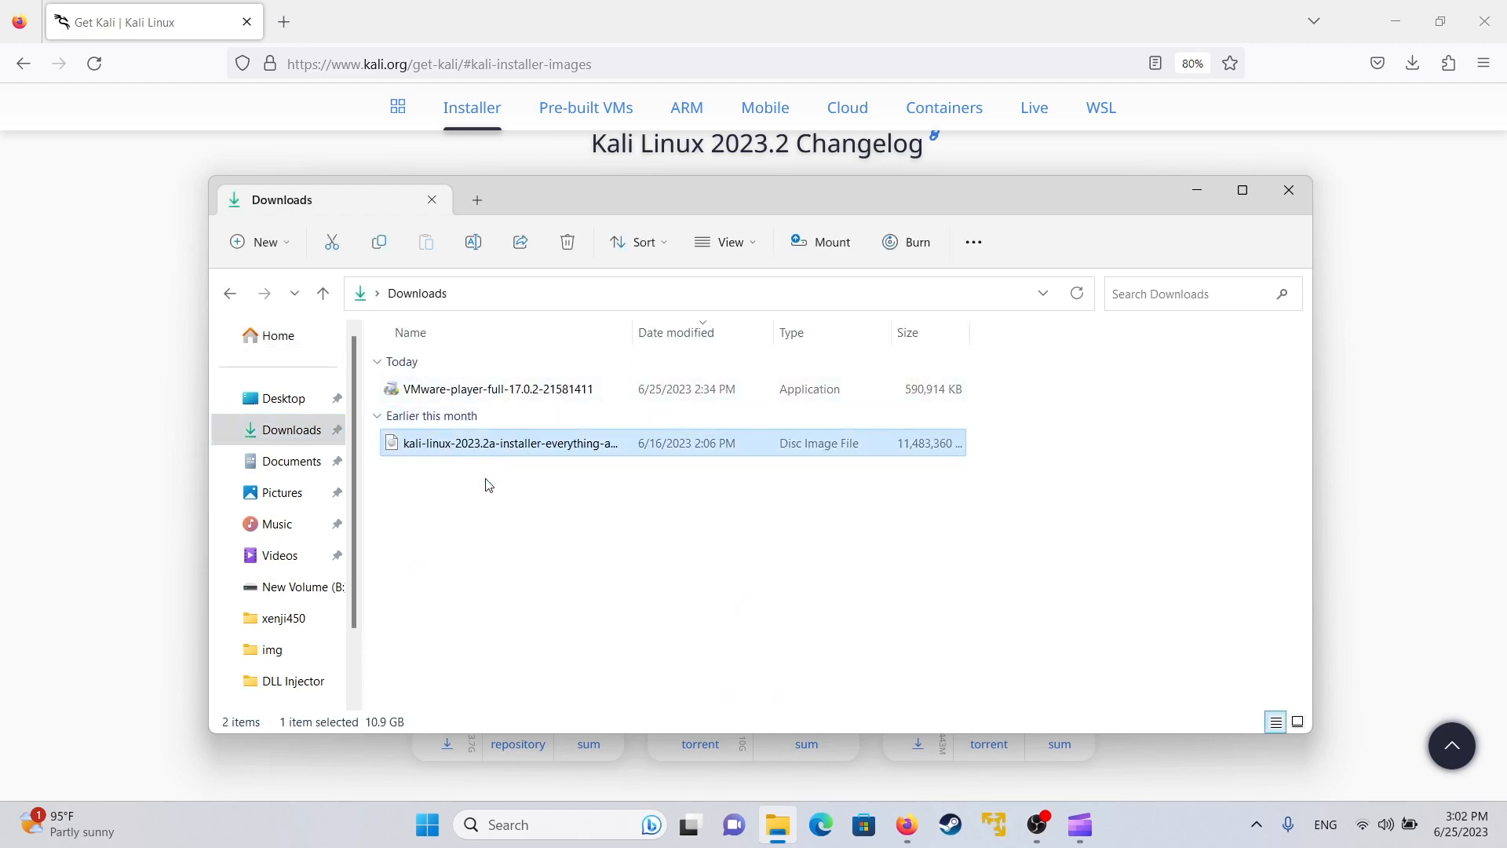
{"action": "left_click", "coordinate": [515, 513]}
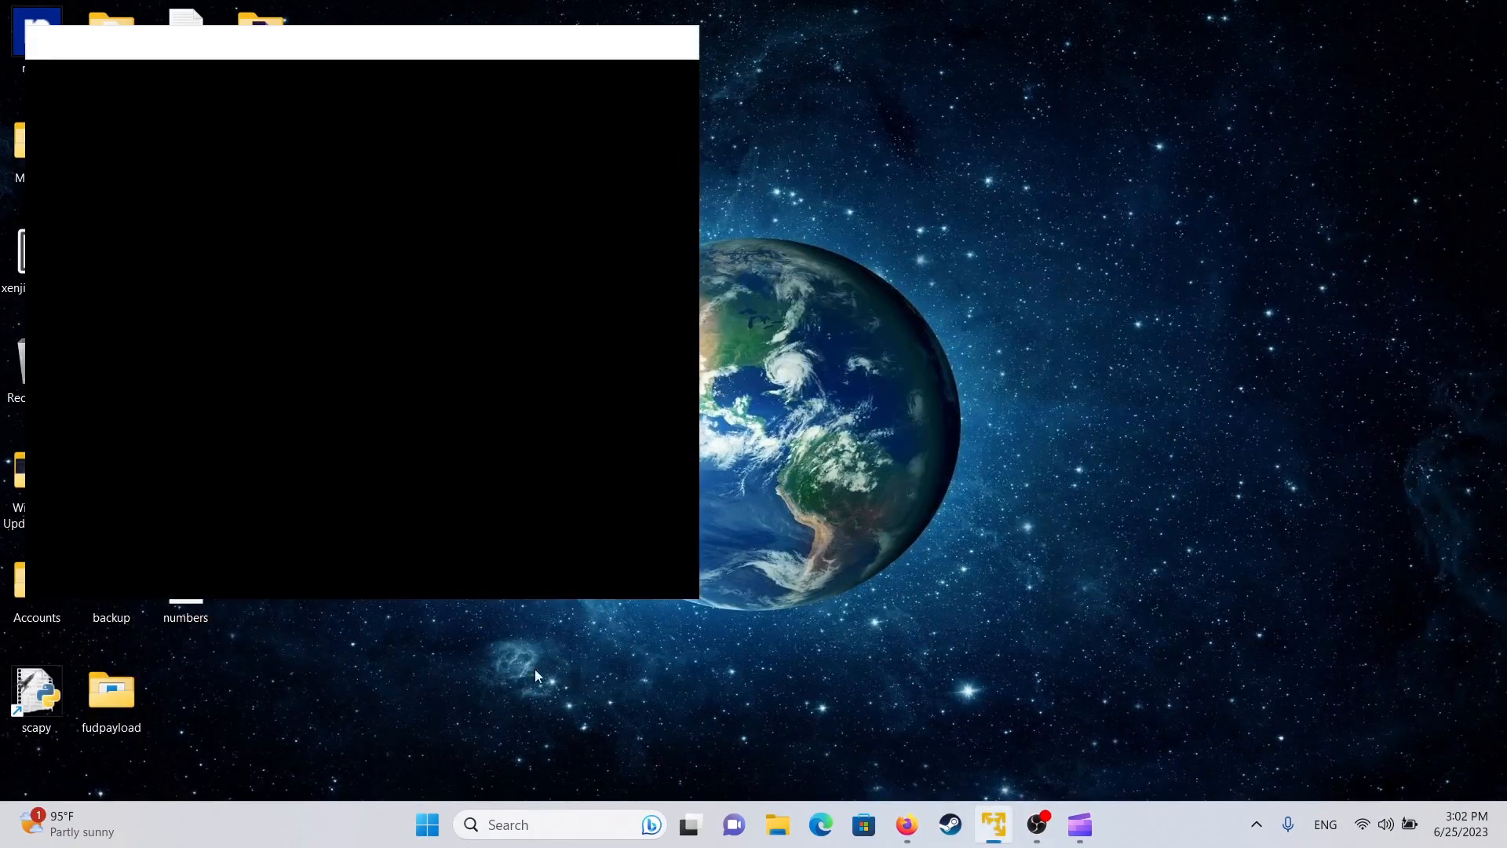
- Start a new virtual machine using kali-linux-2023.2a-installer-everything-amd64.iso from Downloads as the installer disc
{"action": "left_click", "coordinate": [544, 179]}
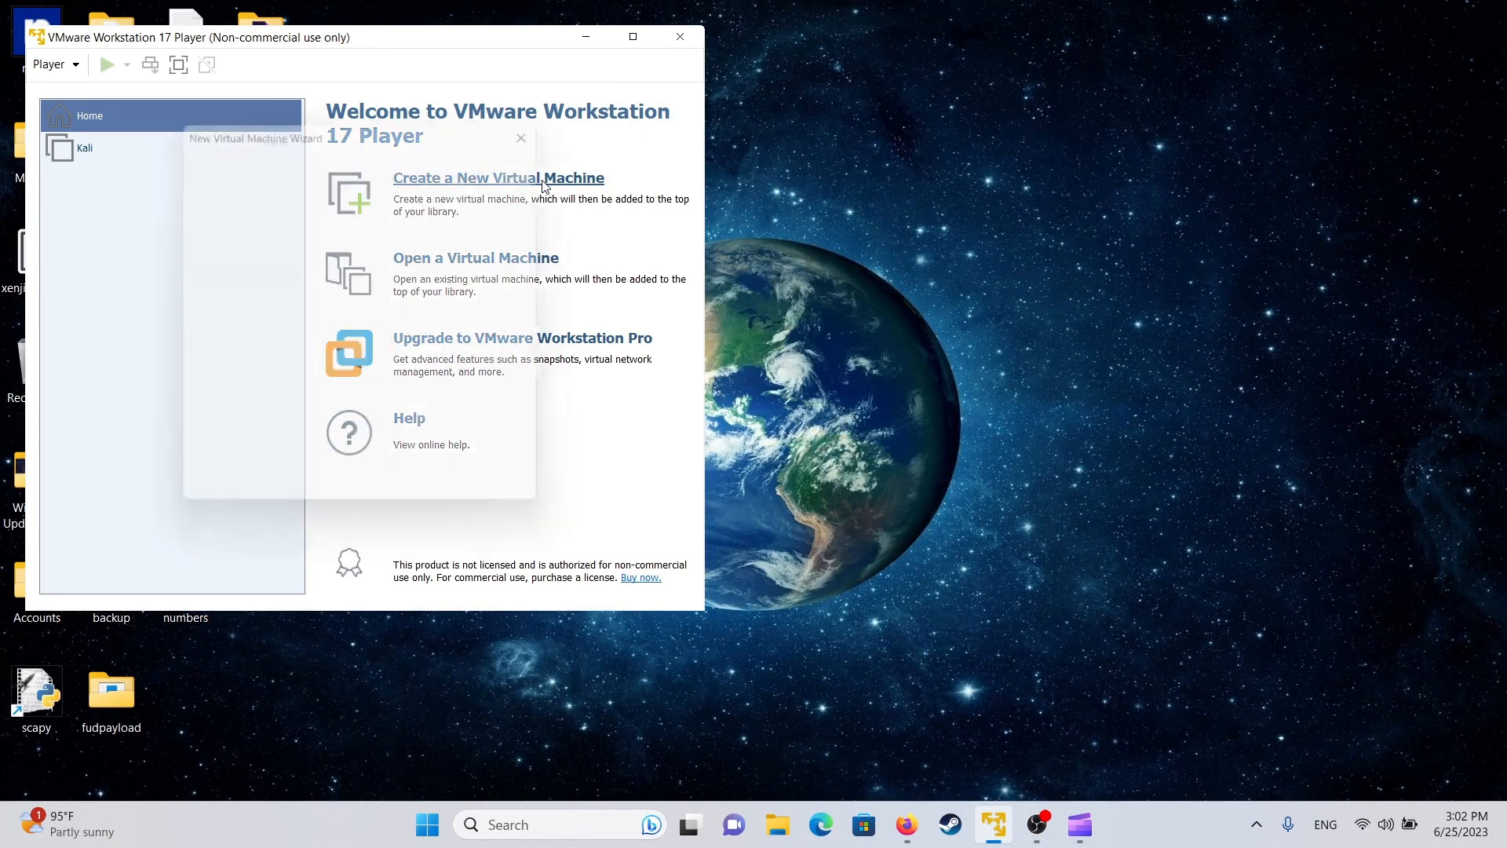
{"action": "left_click", "coordinate": [287, 327]}
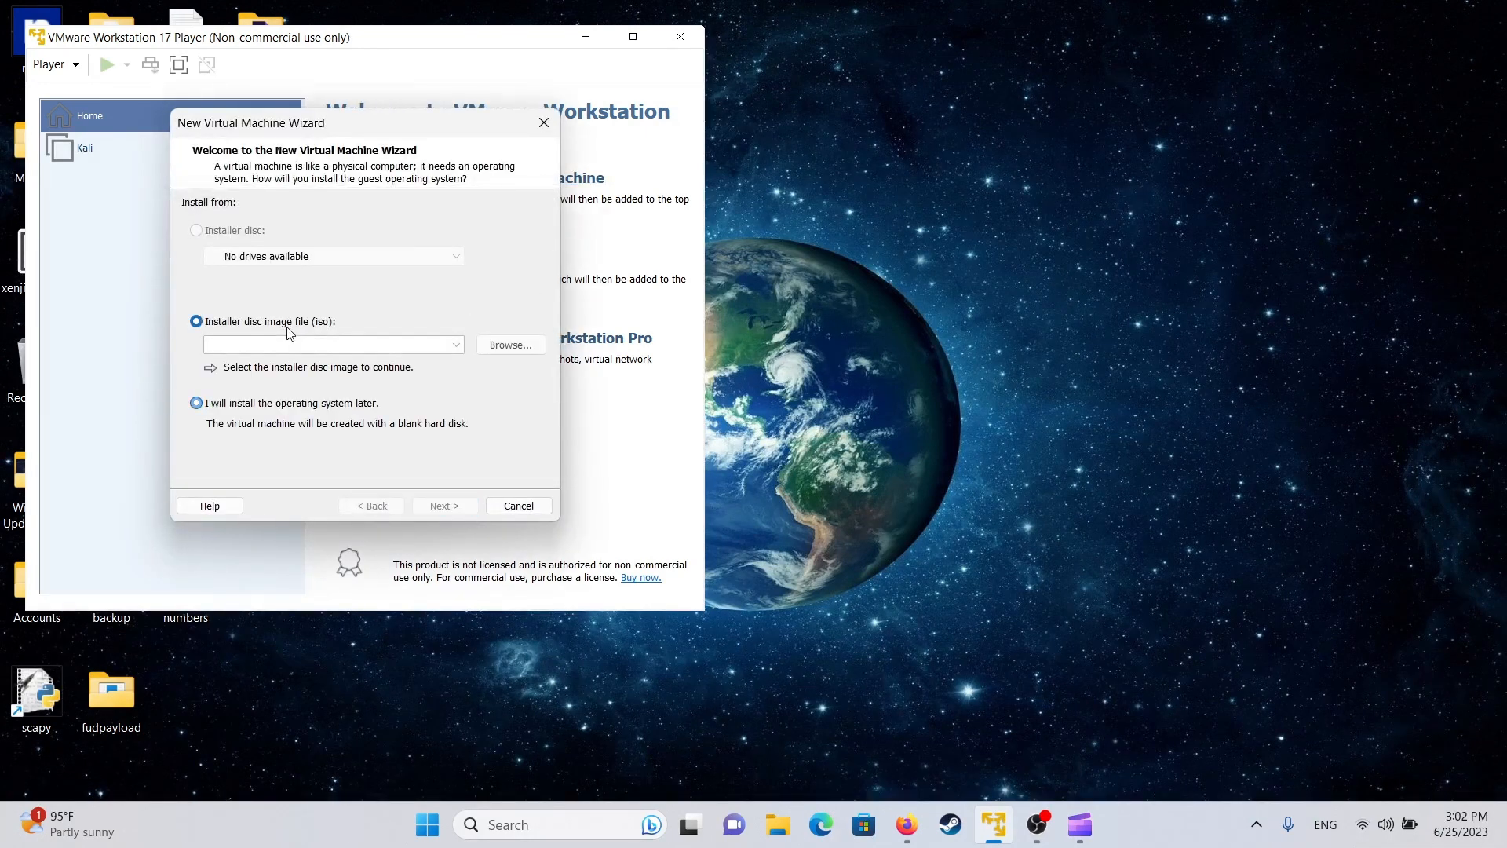
{"action": "left_click", "coordinate": [511, 346]}
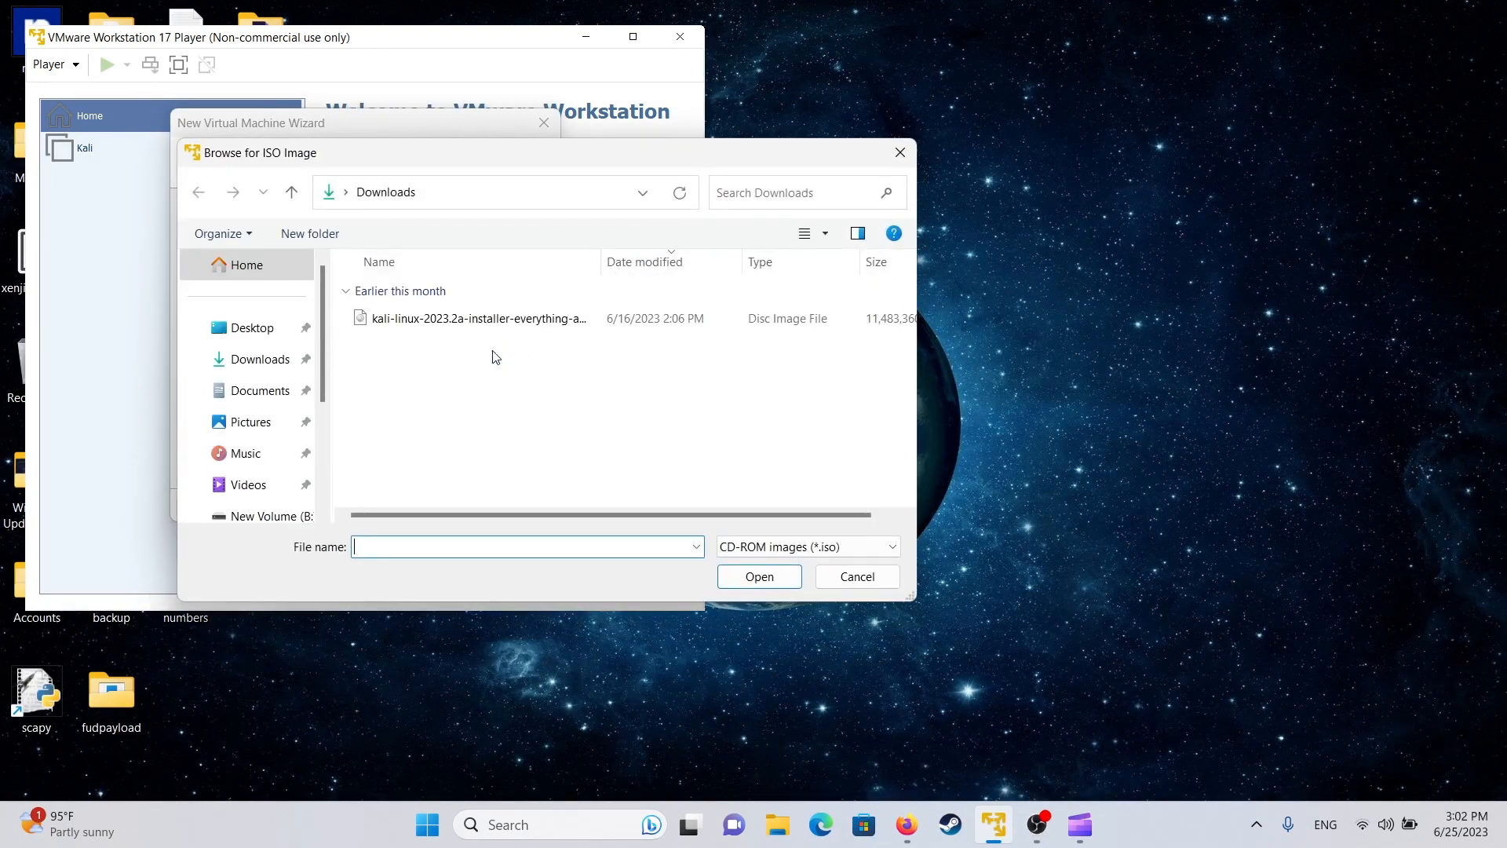
{"action": "left_click", "coordinate": [421, 324]}
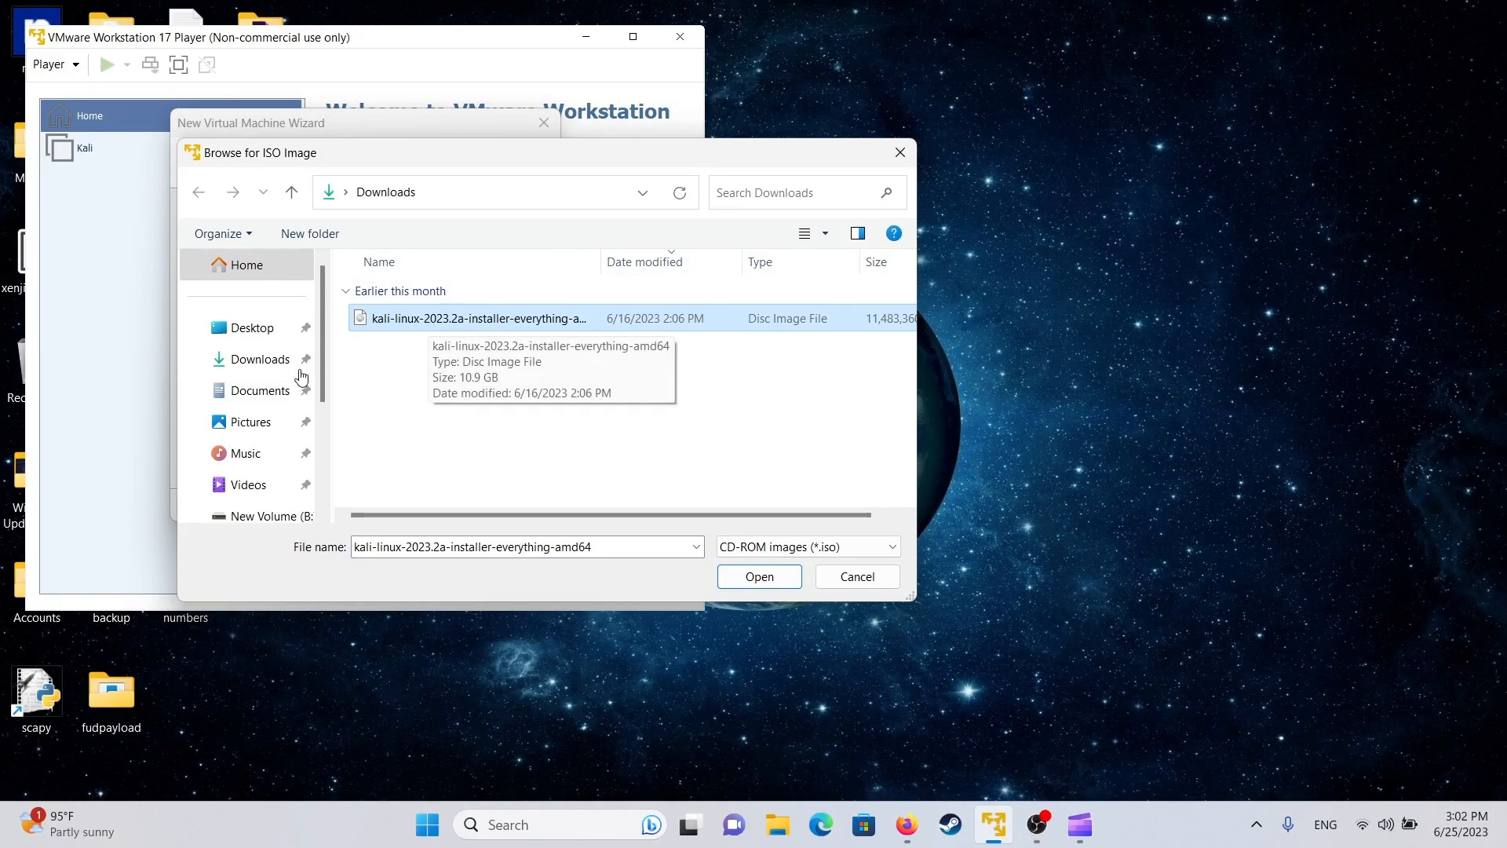
{"action": "scroll", "coordinate": [303, 377], "scroll_direction": "down", "scroll_amount": 5}
{"action": "scroll", "coordinate": [289, 426], "scroll_direction": "up", "scroll_amount": 5}
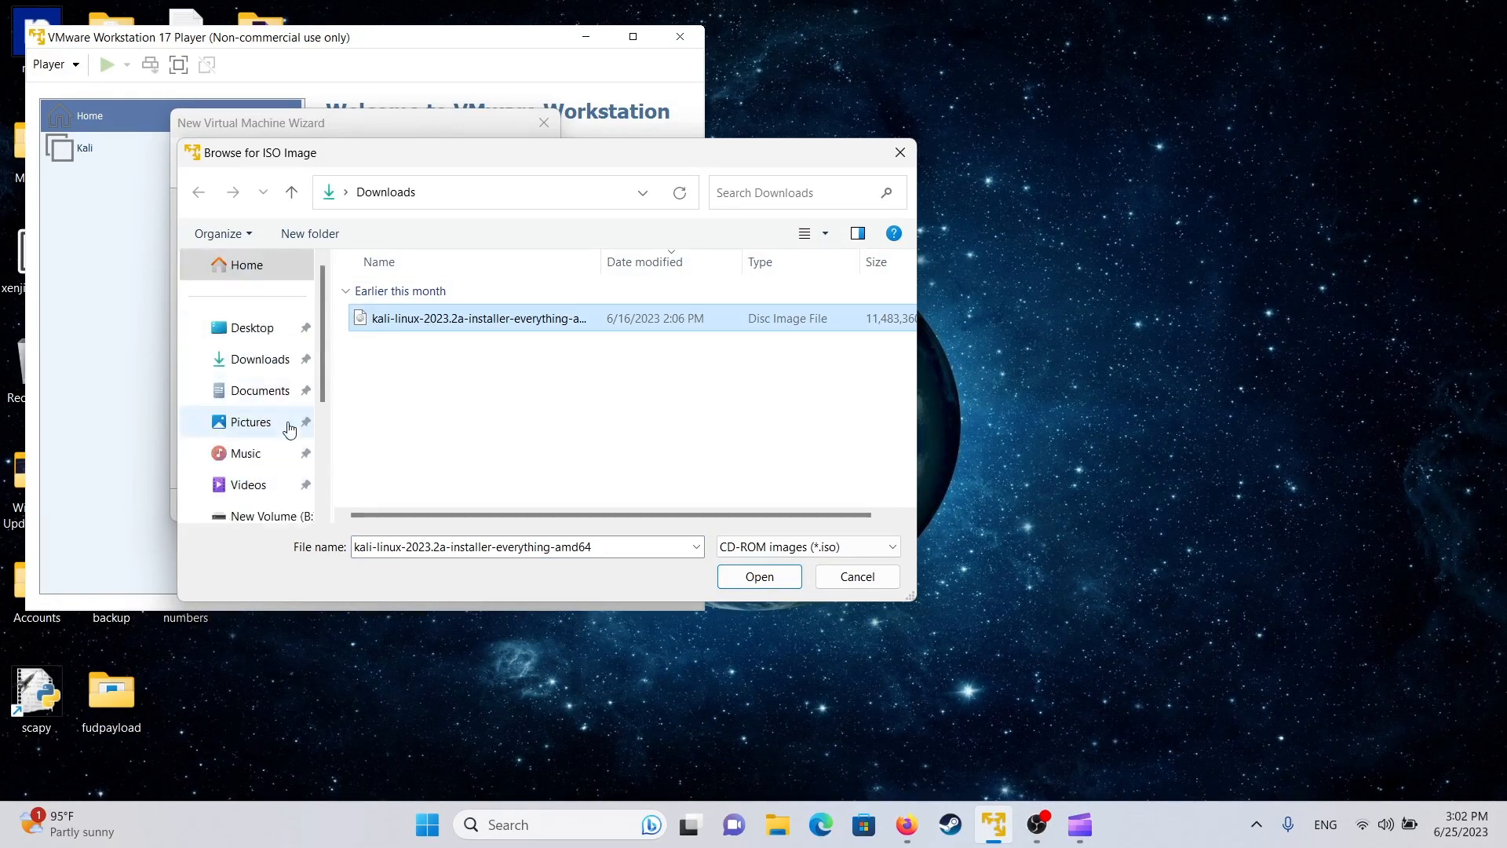
{"action": "left_click", "coordinate": [262, 360]}
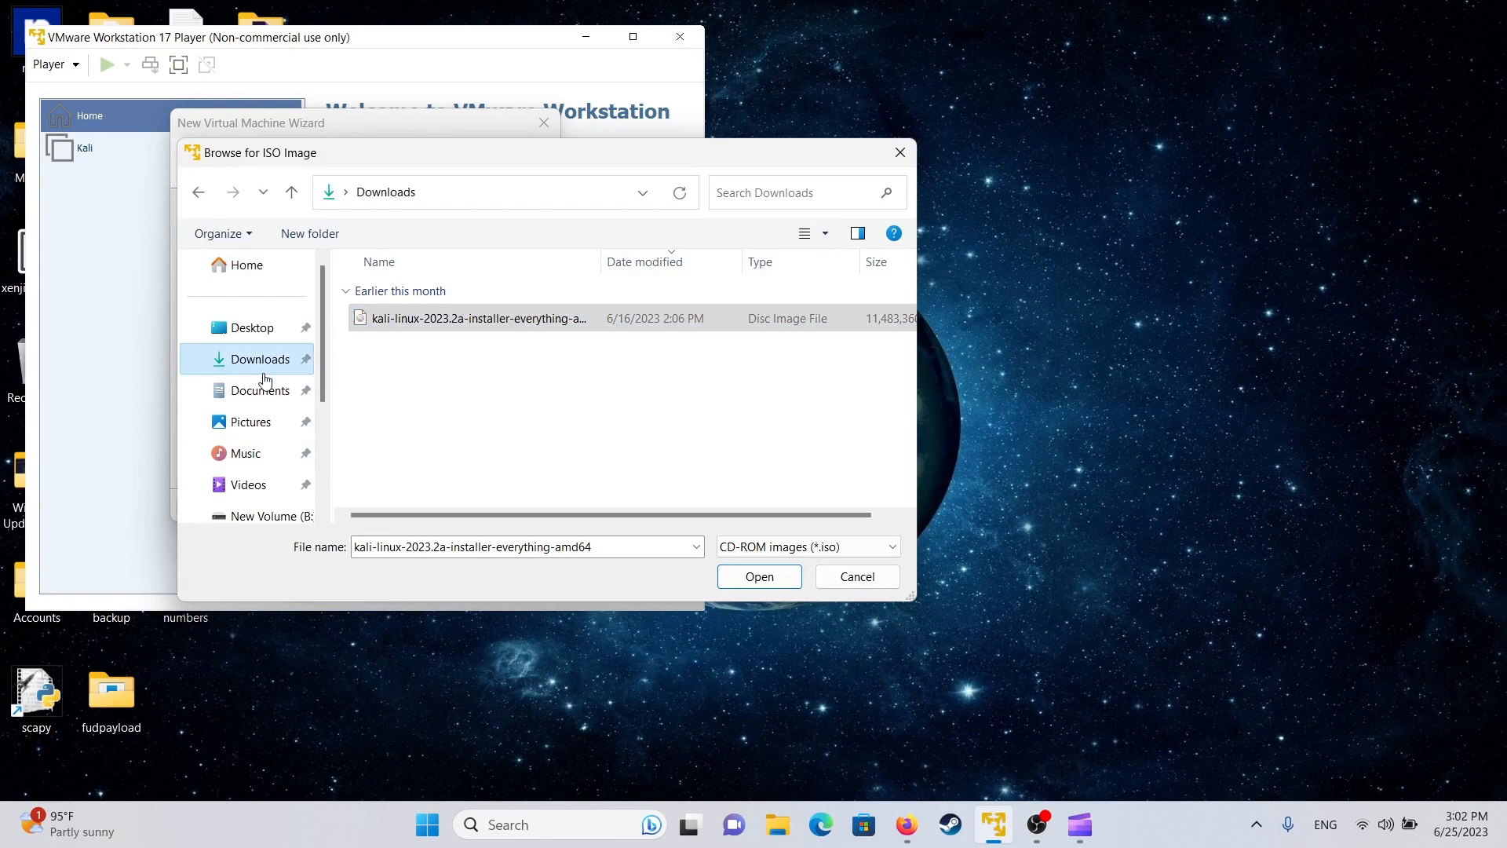
{"action": "left_click", "coordinate": [742, 578]}
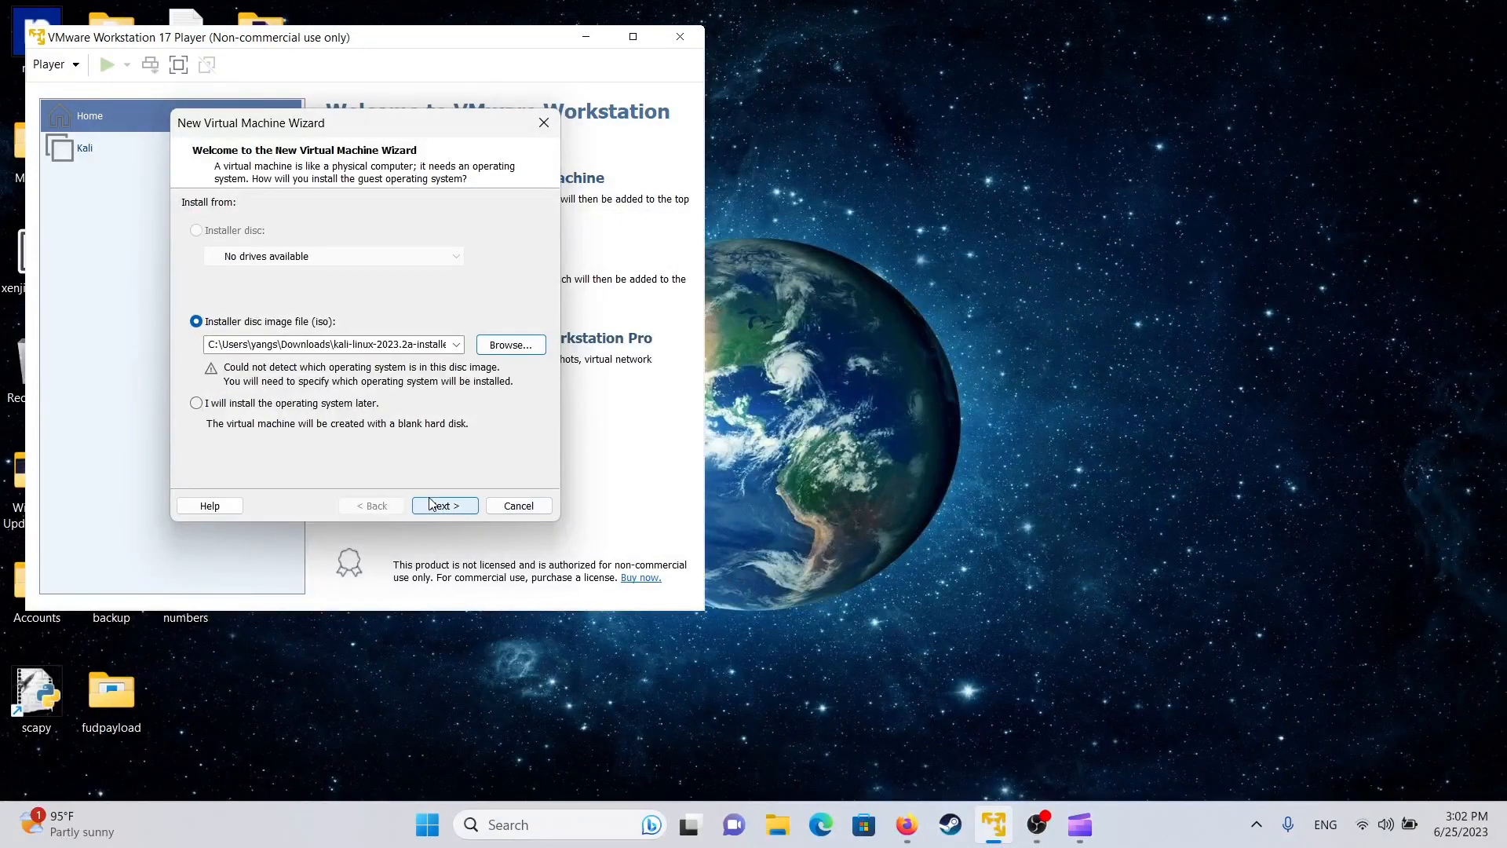
- Choose Linux Debian 11.x 64-bit as the guest OS and name the VM kalilinux
{"action": "left_click", "coordinate": [444, 507]}
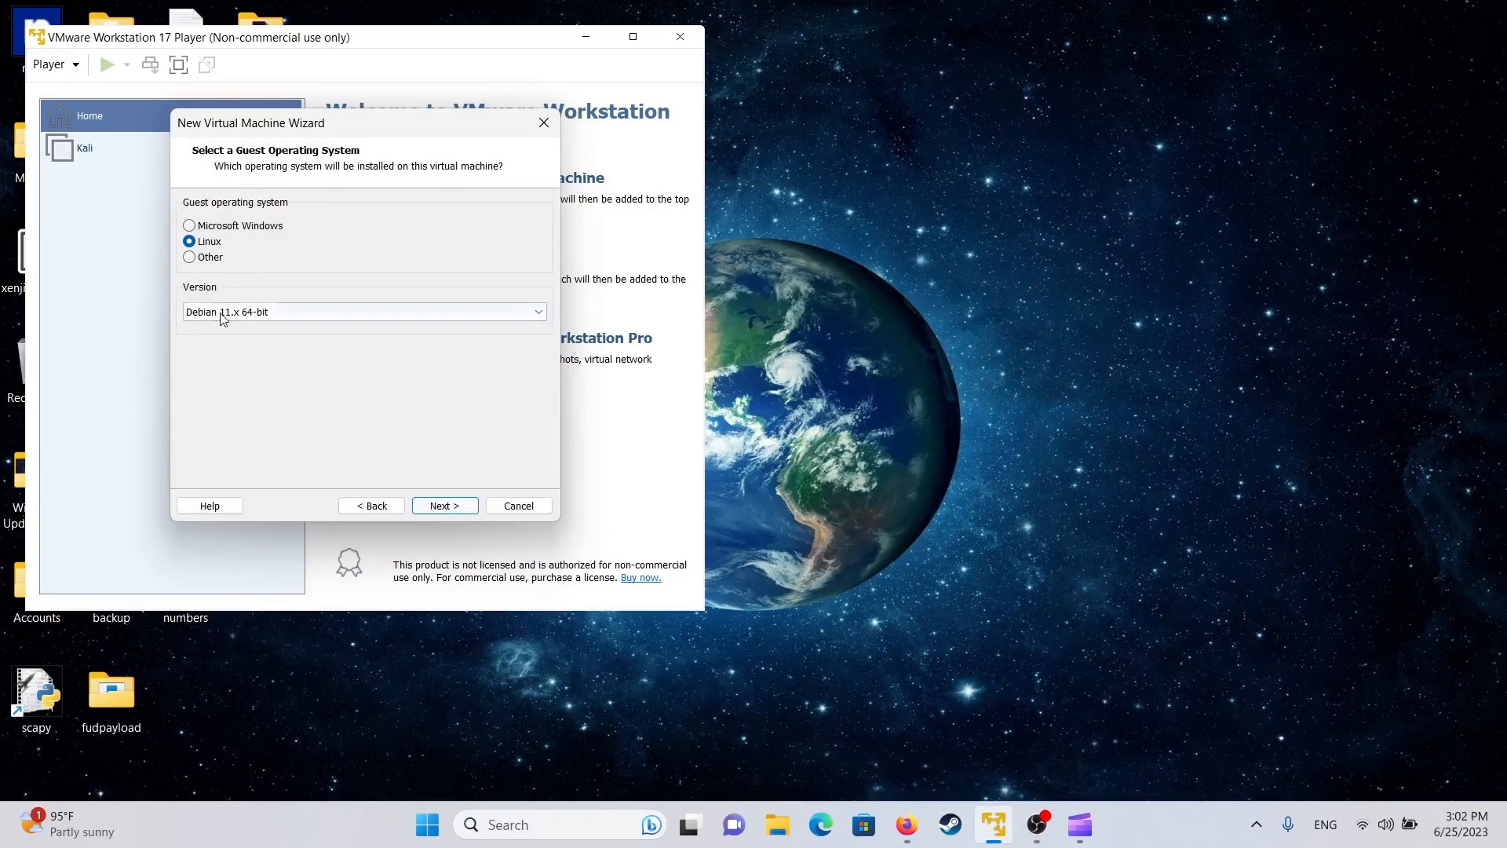
{"action": "left_click", "coordinate": [266, 318]}
{"action": "scroll", "coordinate": [275, 465], "scroll_direction": "down", "scroll_amount": 10}
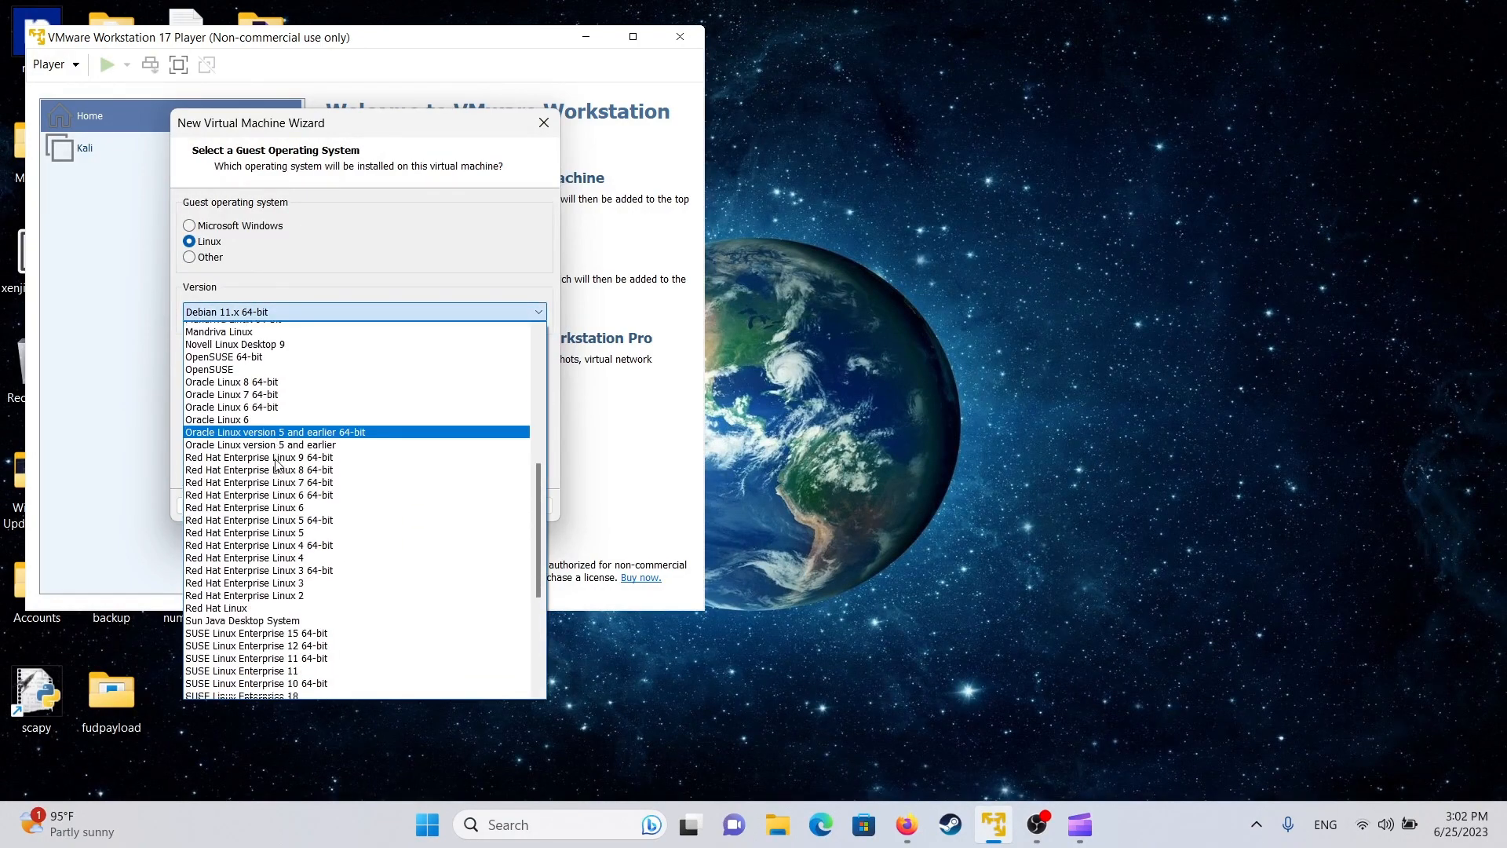
{"action": "scroll", "coordinate": [281, 455], "scroll_direction": "up", "scroll_amount": 4}
{"action": "scroll", "coordinate": [281, 452], "scroll_direction": "up", "scroll_amount": 10}
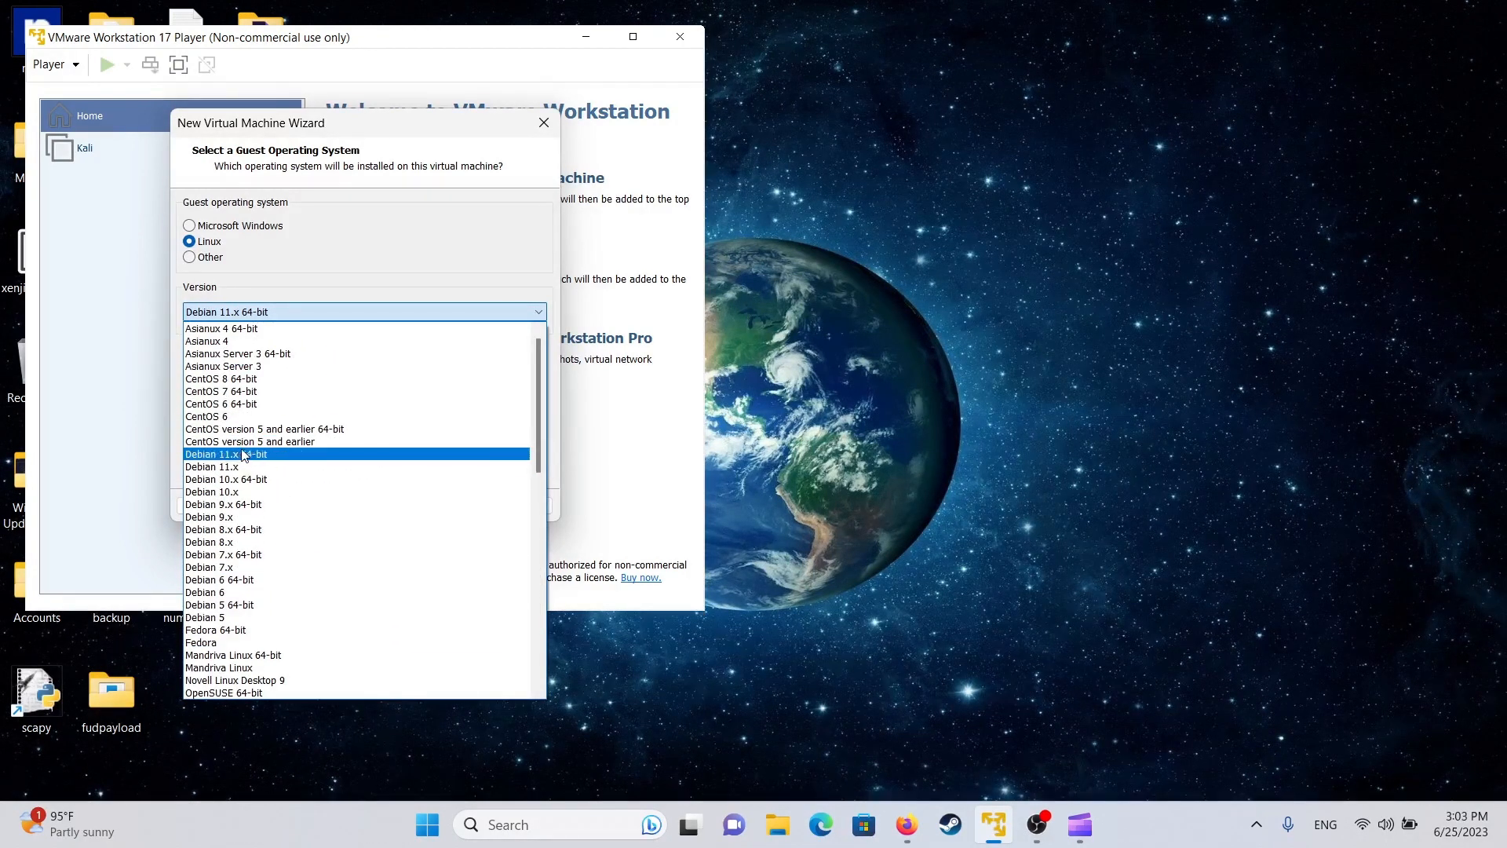
{"action": "left_click", "coordinate": [259, 455]}
{"action": "left_click", "coordinate": [452, 508]}
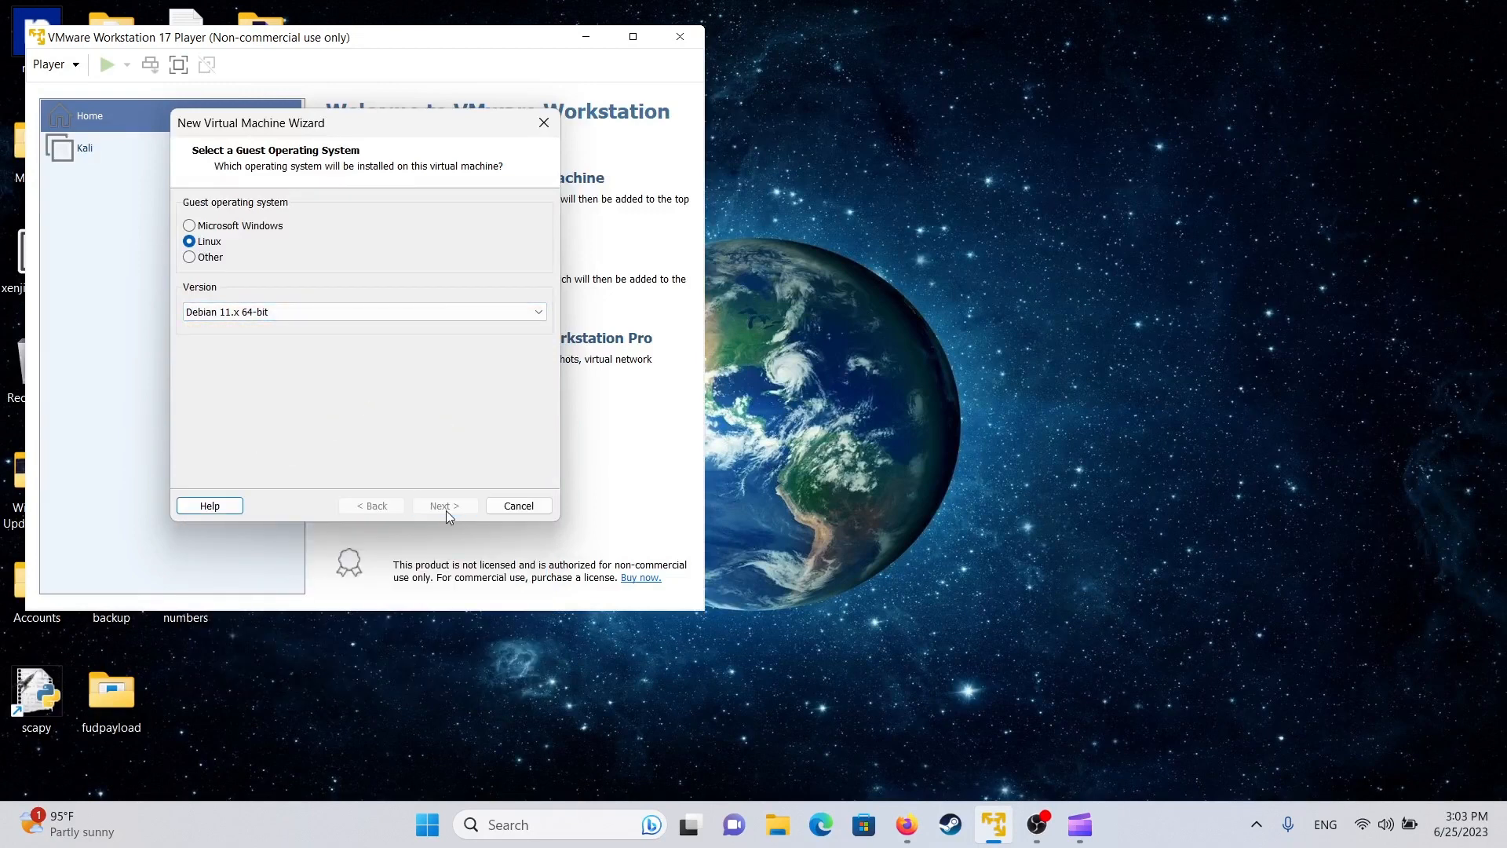
{"action": "key", "text": "BackSpace"}
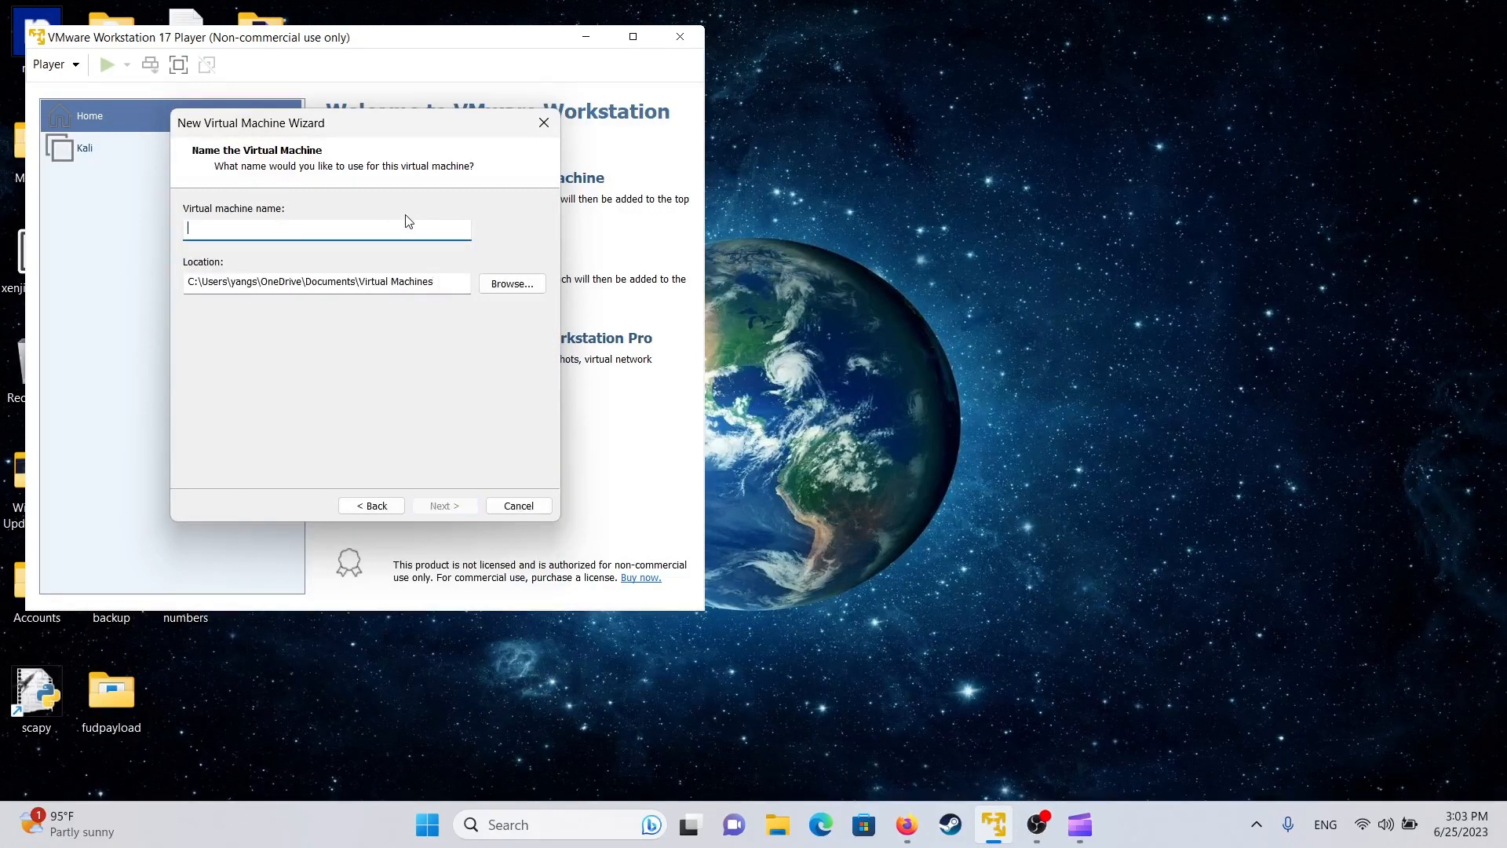
{"action": "type", "text": "kalilinux"}
- After checking free space on drive C:, give the VM a 50 GB disk stored as a single file
{"action": "left_click", "coordinate": [444, 506]}
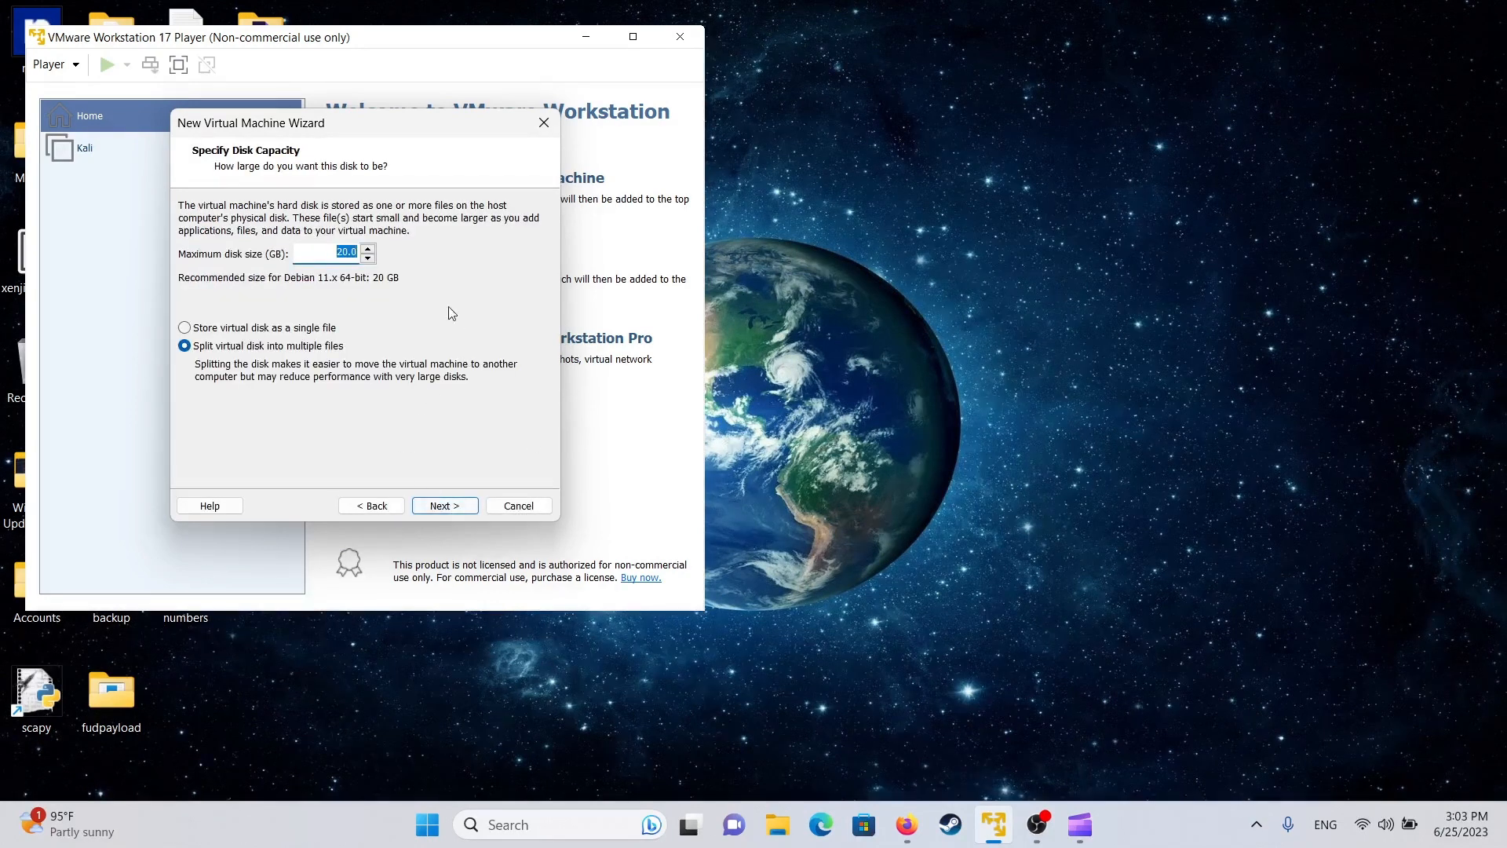
{"action": "left_click", "coordinate": [248, 330]}
{"action": "left_click", "coordinate": [777, 825]}
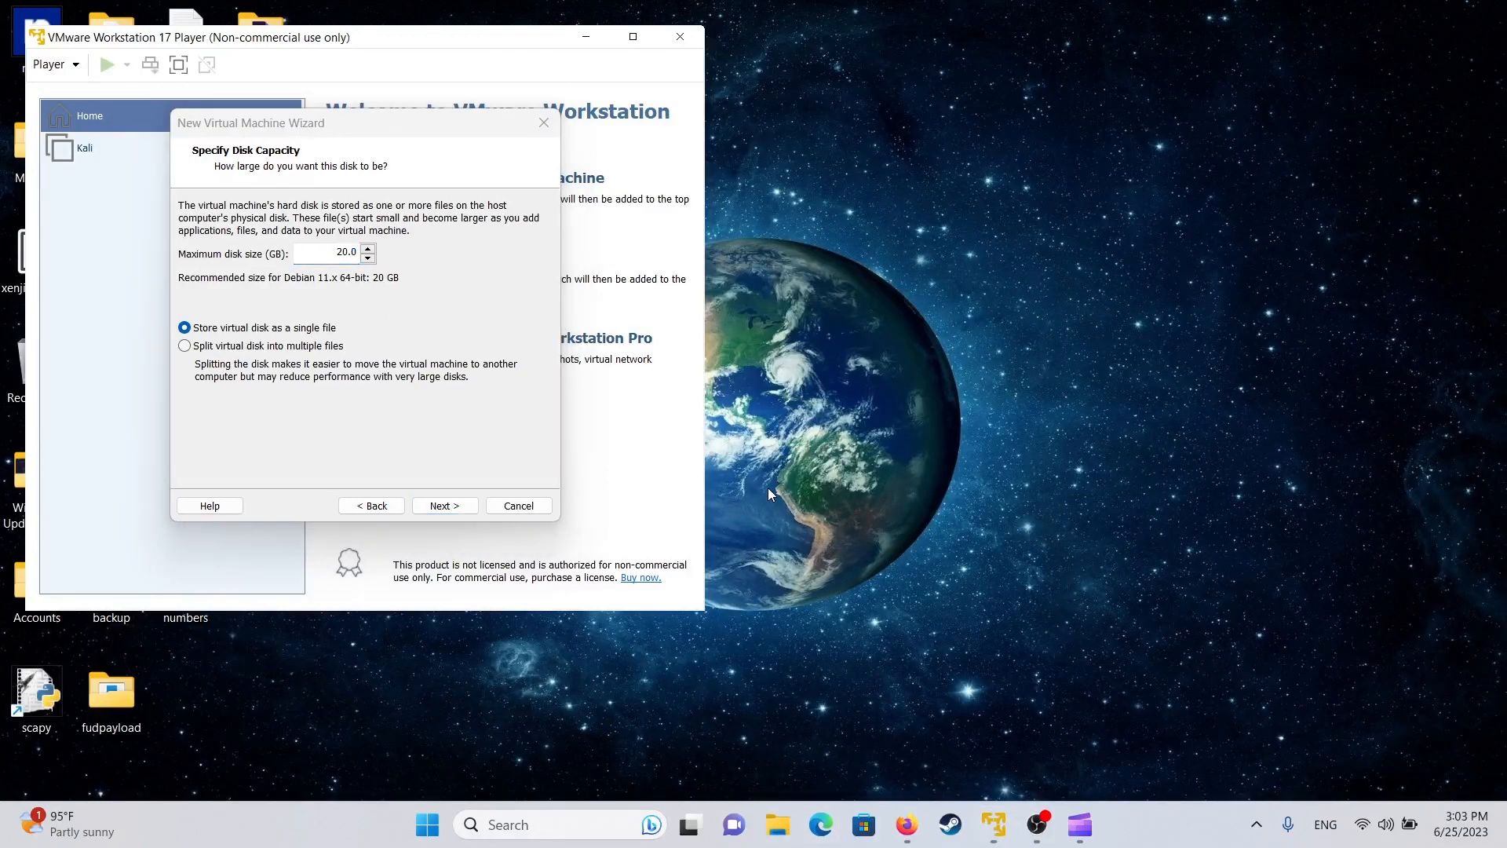
{"action": "scroll", "coordinate": [299, 518], "scroll_direction": "down", "scroll_amount": 1}
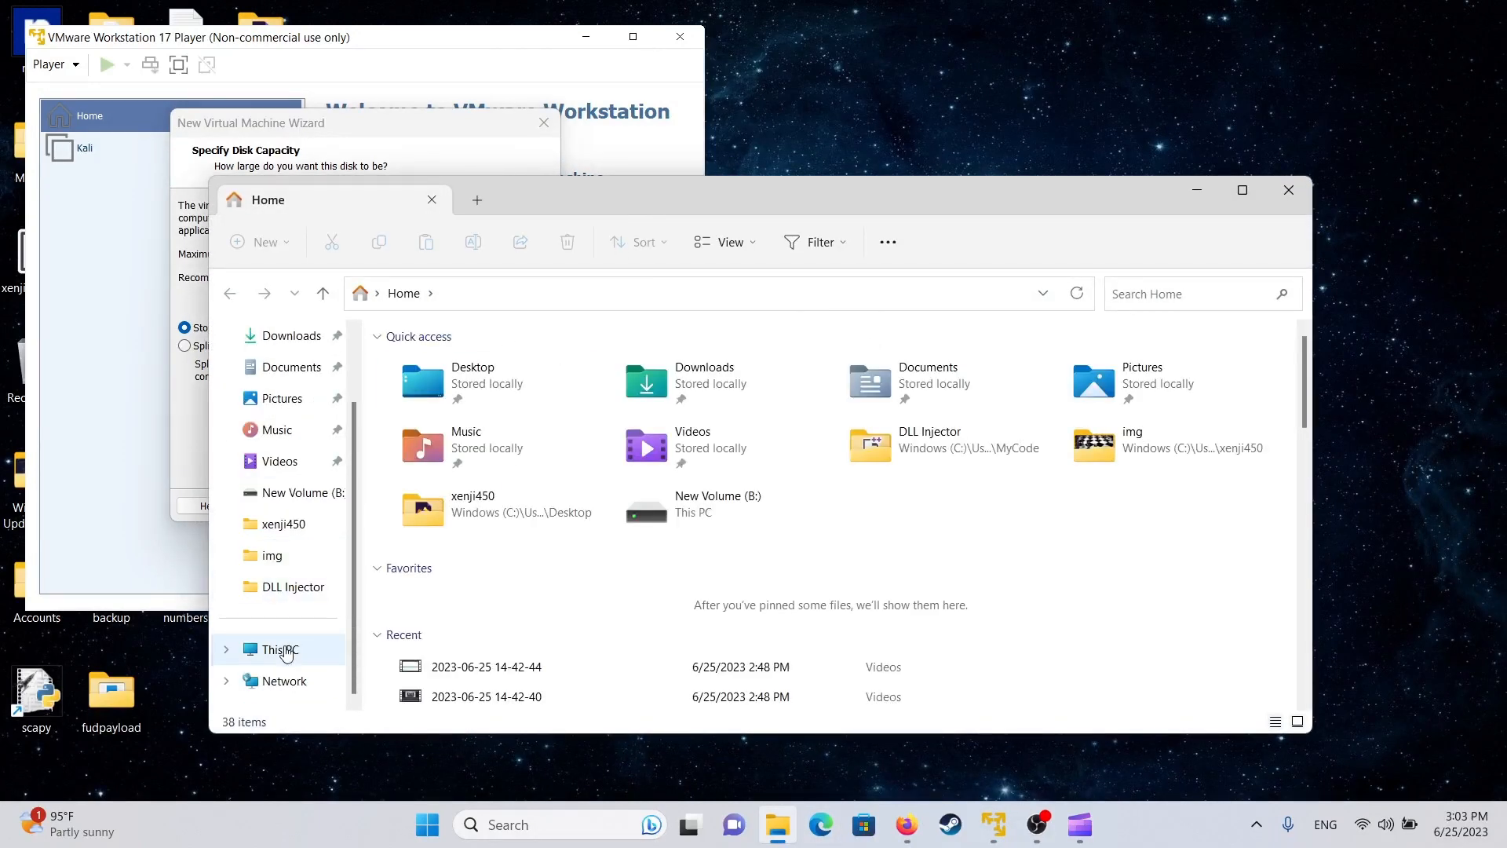
{"action": "left_click", "coordinate": [283, 650]}
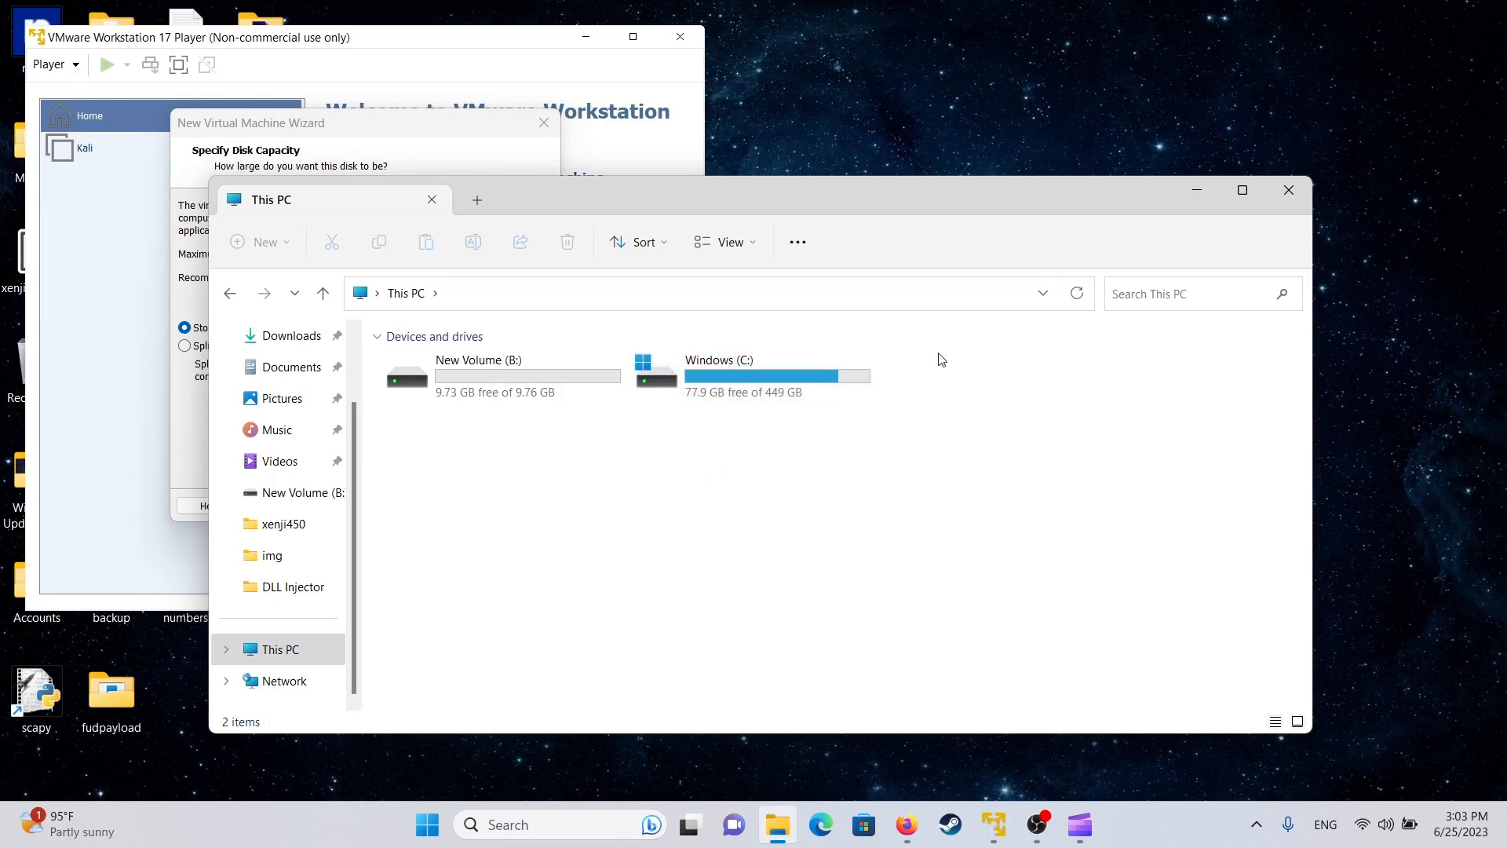
{"action": "left_click_drag", "start_coordinate": [937, 354], "coordinate": [838, 458]}
{"action": "left_click", "coordinate": [1289, 189]}
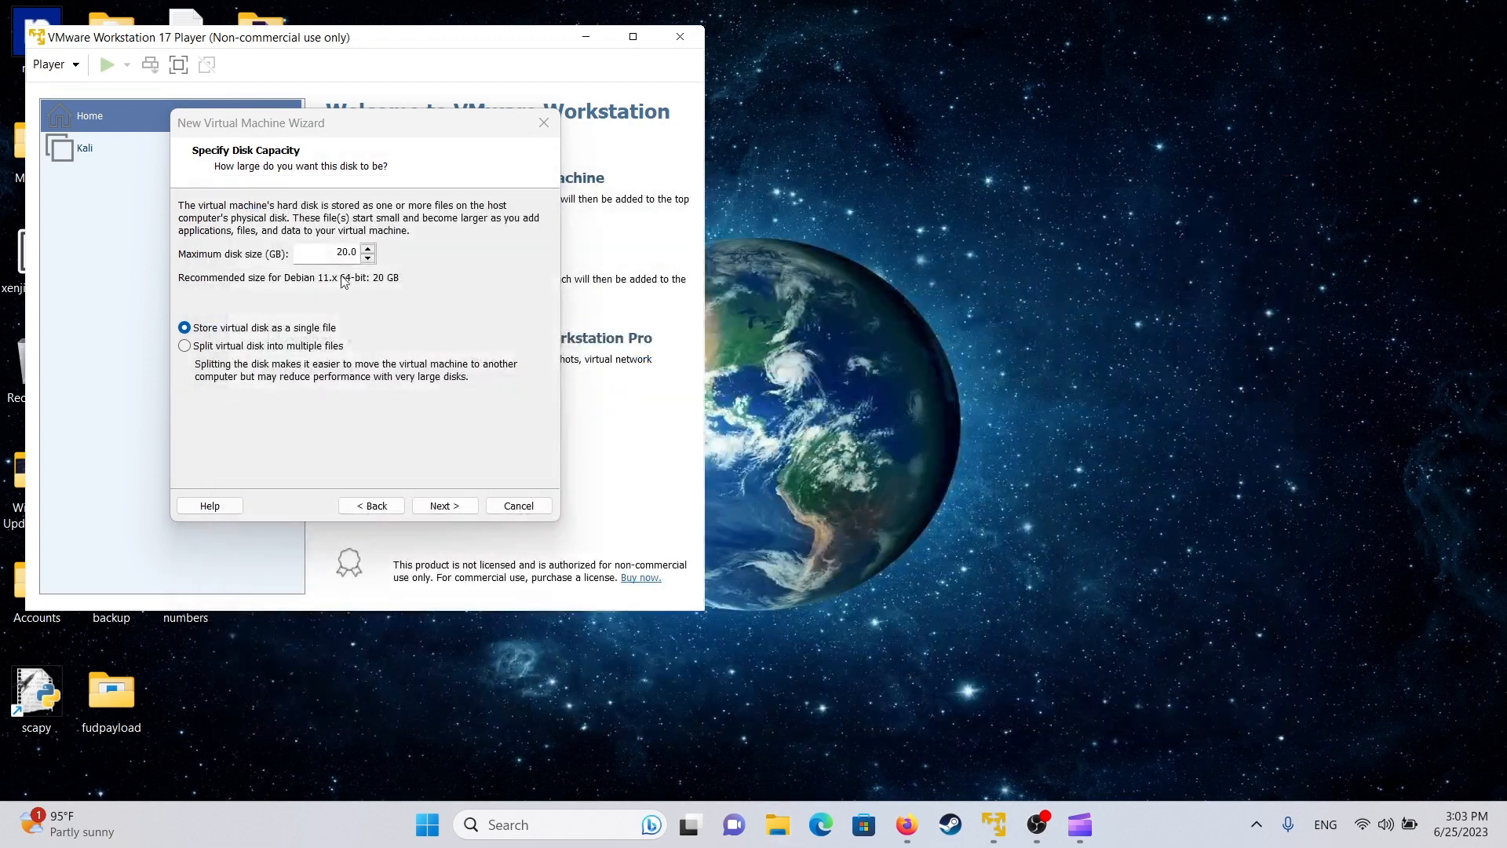
{"action": "type", "text": "30"}
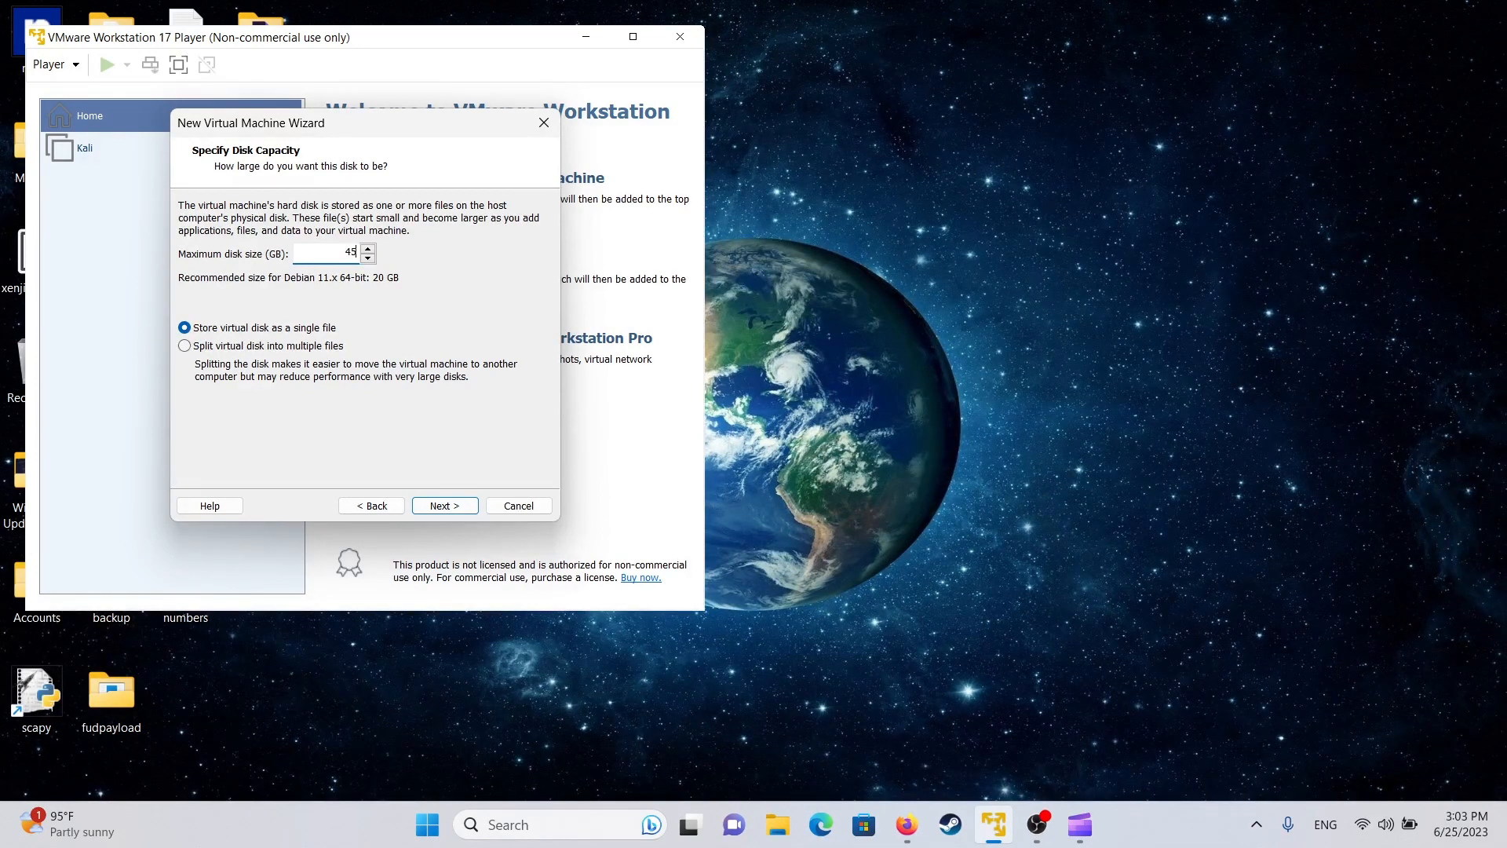
{"action": "left_click", "coordinate": [446, 508]}
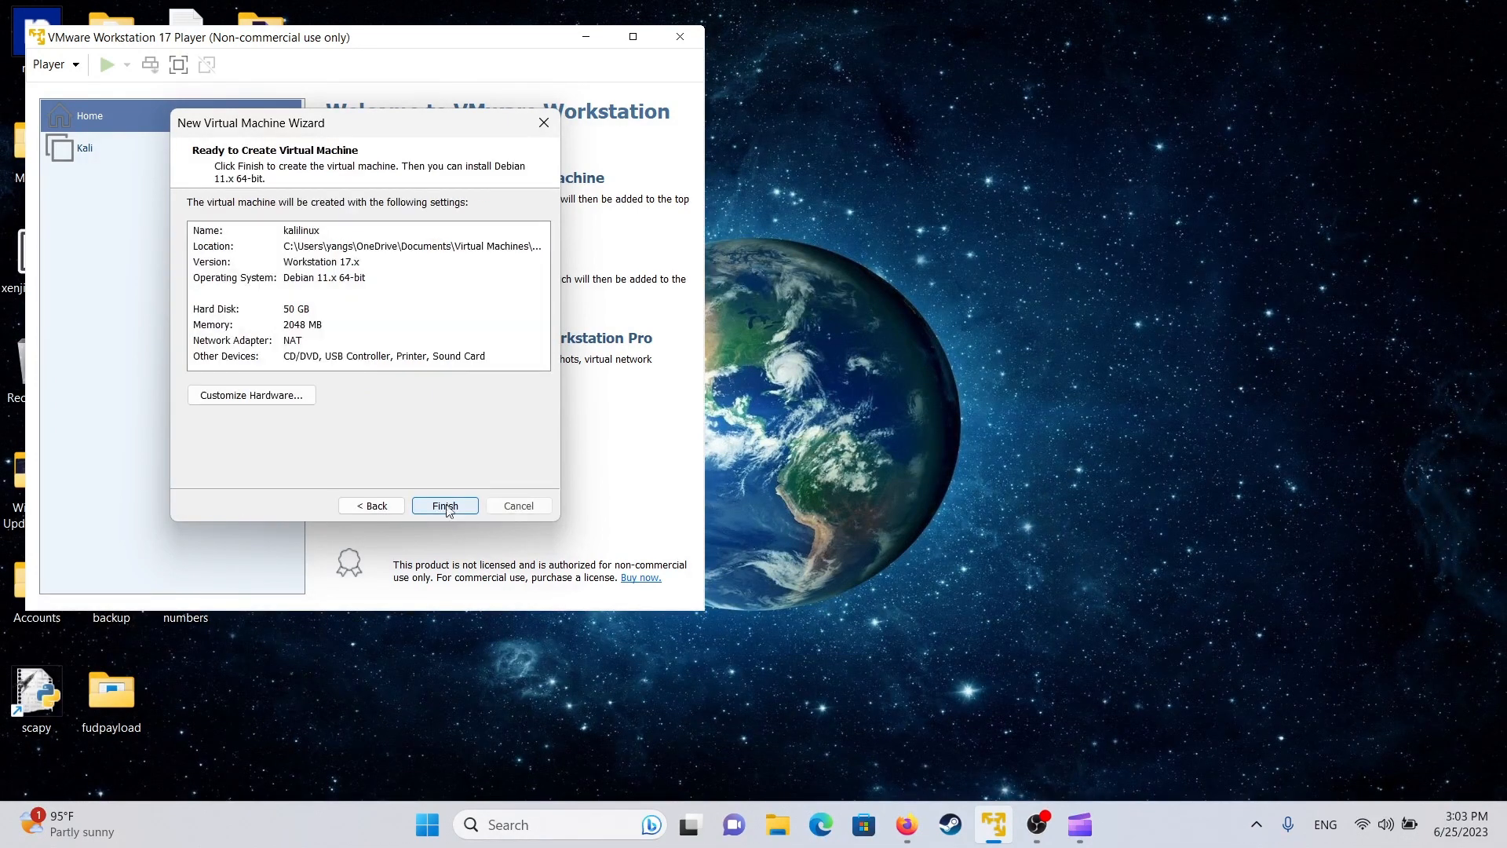
- Open the VM's hardware customization (2048 MB memory, 1 processor) and launch System Information from Windows search
{"action": "left_click", "coordinate": [296, 395]}
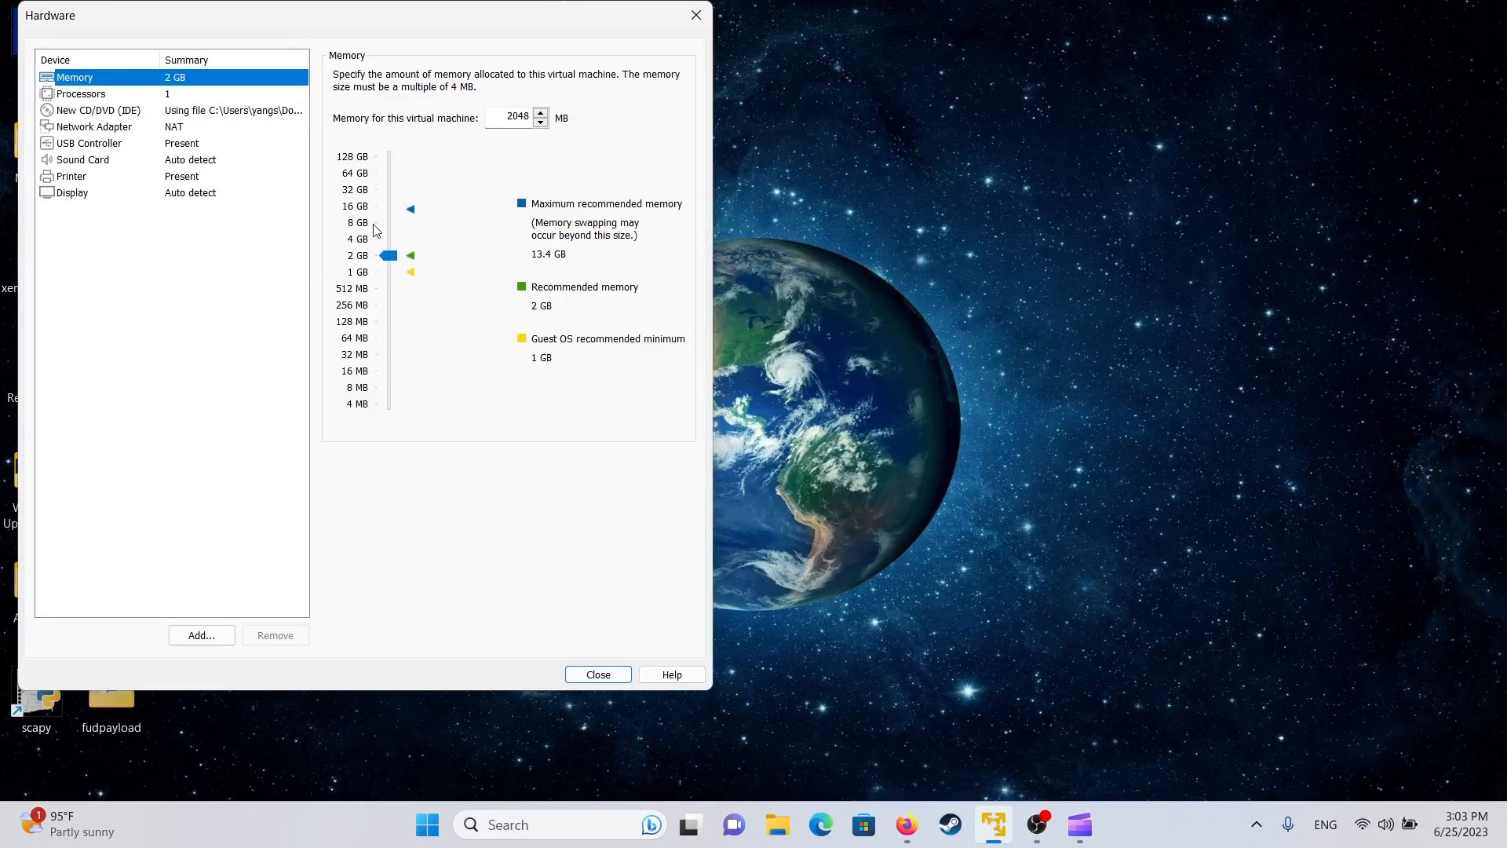
{"action": "left_click", "coordinate": [563, 840]}
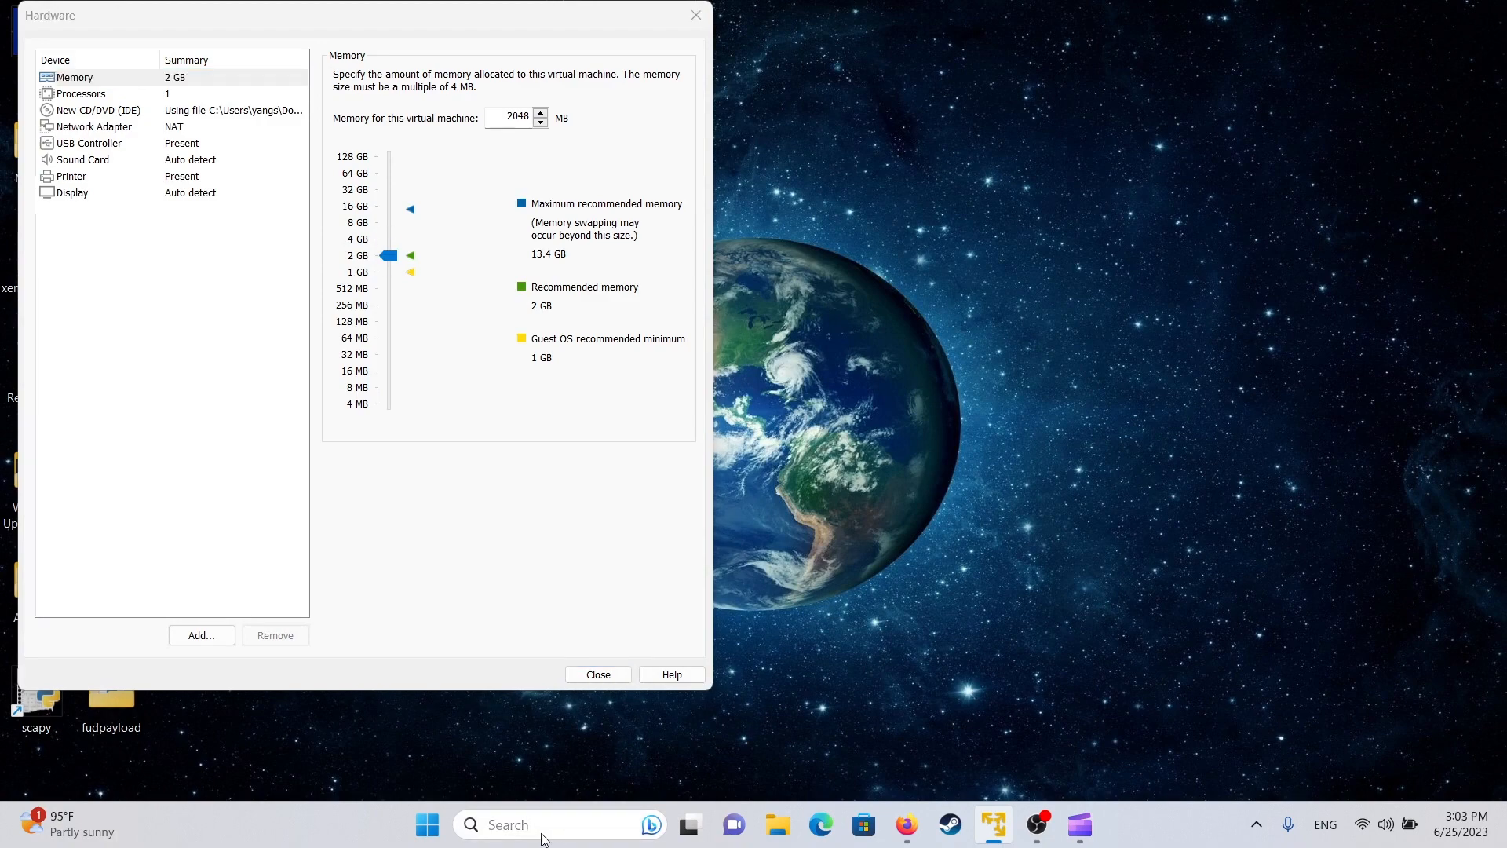
{"action": "type", "text": "system"}
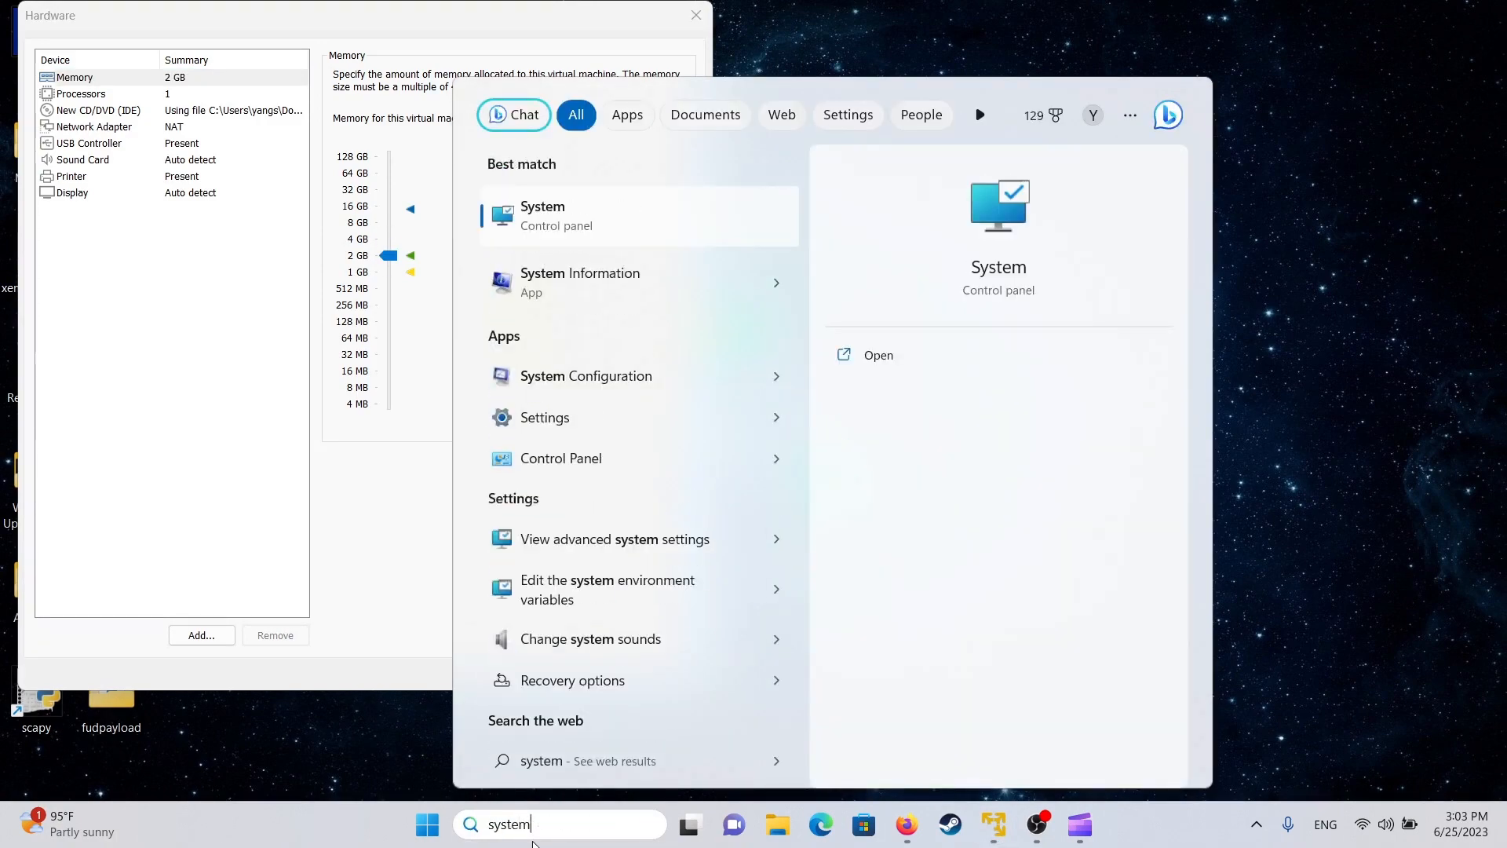
{"action": "key", "text": "Down"}
{"action": "key", "text": "Return"}
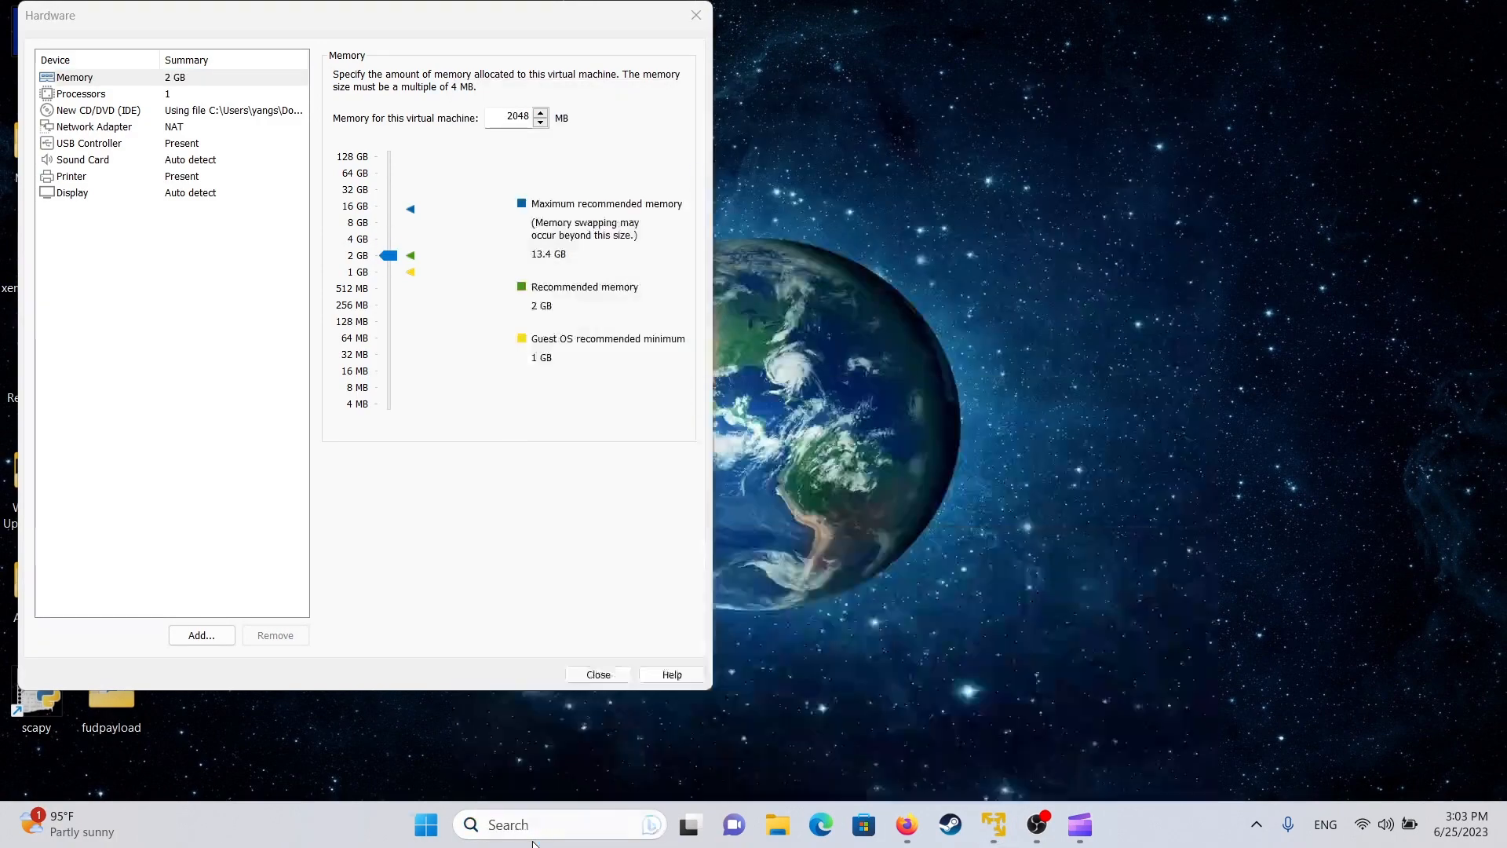
- Confirm in System Information that the host has 16.0 GB of installed physical memory
{"action": "left_click_drag", "start_coordinate": [59, 51], "coordinate": [708, 71]}
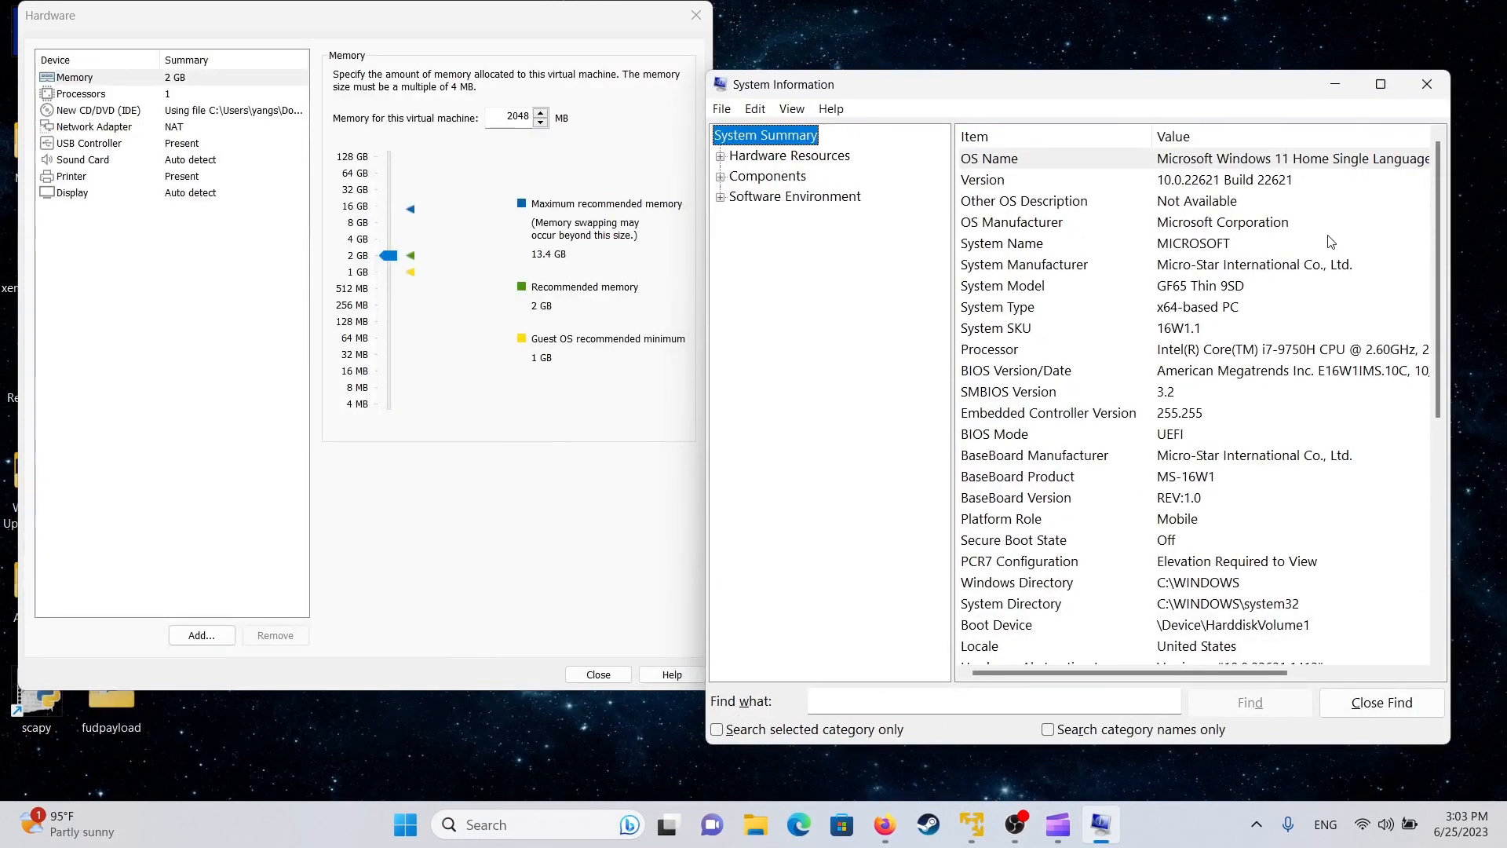
{"action": "scroll", "coordinate": [1353, 280], "scroll_direction": "down", "scroll_amount": 4}
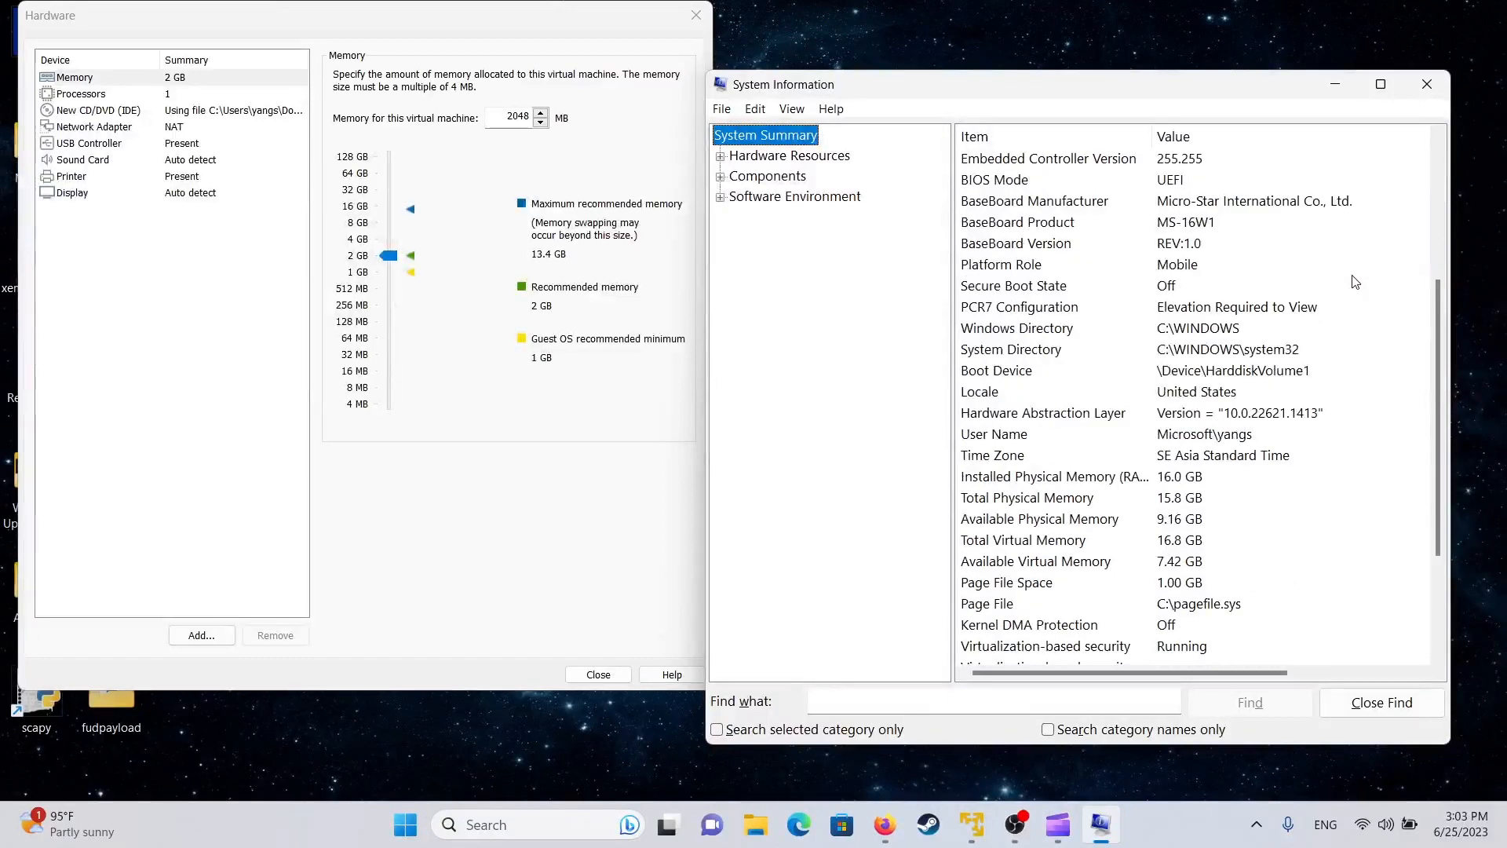
{"action": "left_click", "coordinate": [1134, 478]}
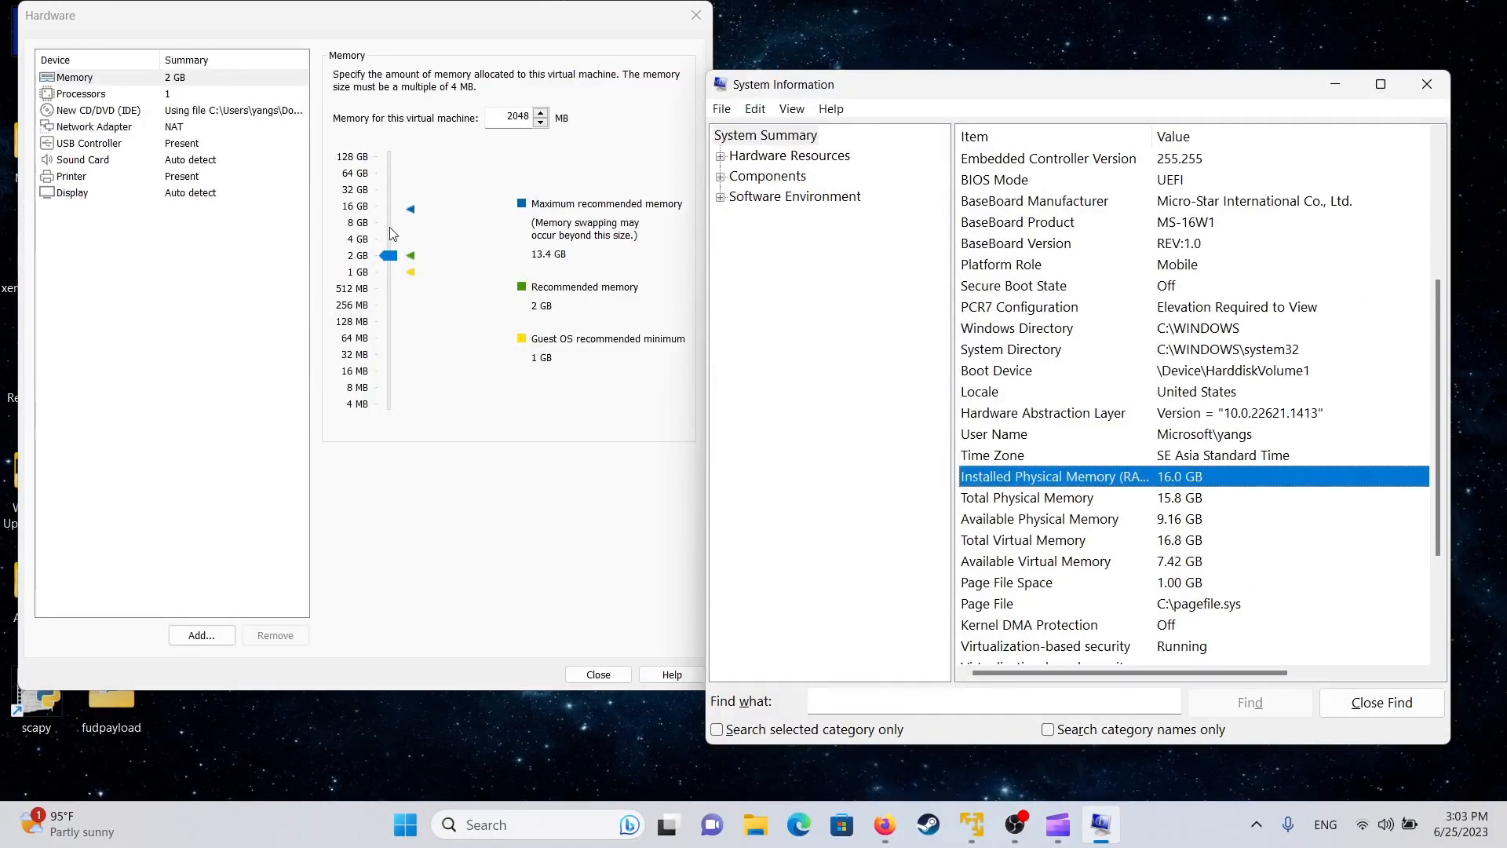
- Set the VM memory to 8 GB (8192 MB) and close System Information
{"action": "left_click", "coordinate": [388, 224]}
{"action": "left_click", "coordinate": [387, 206]}
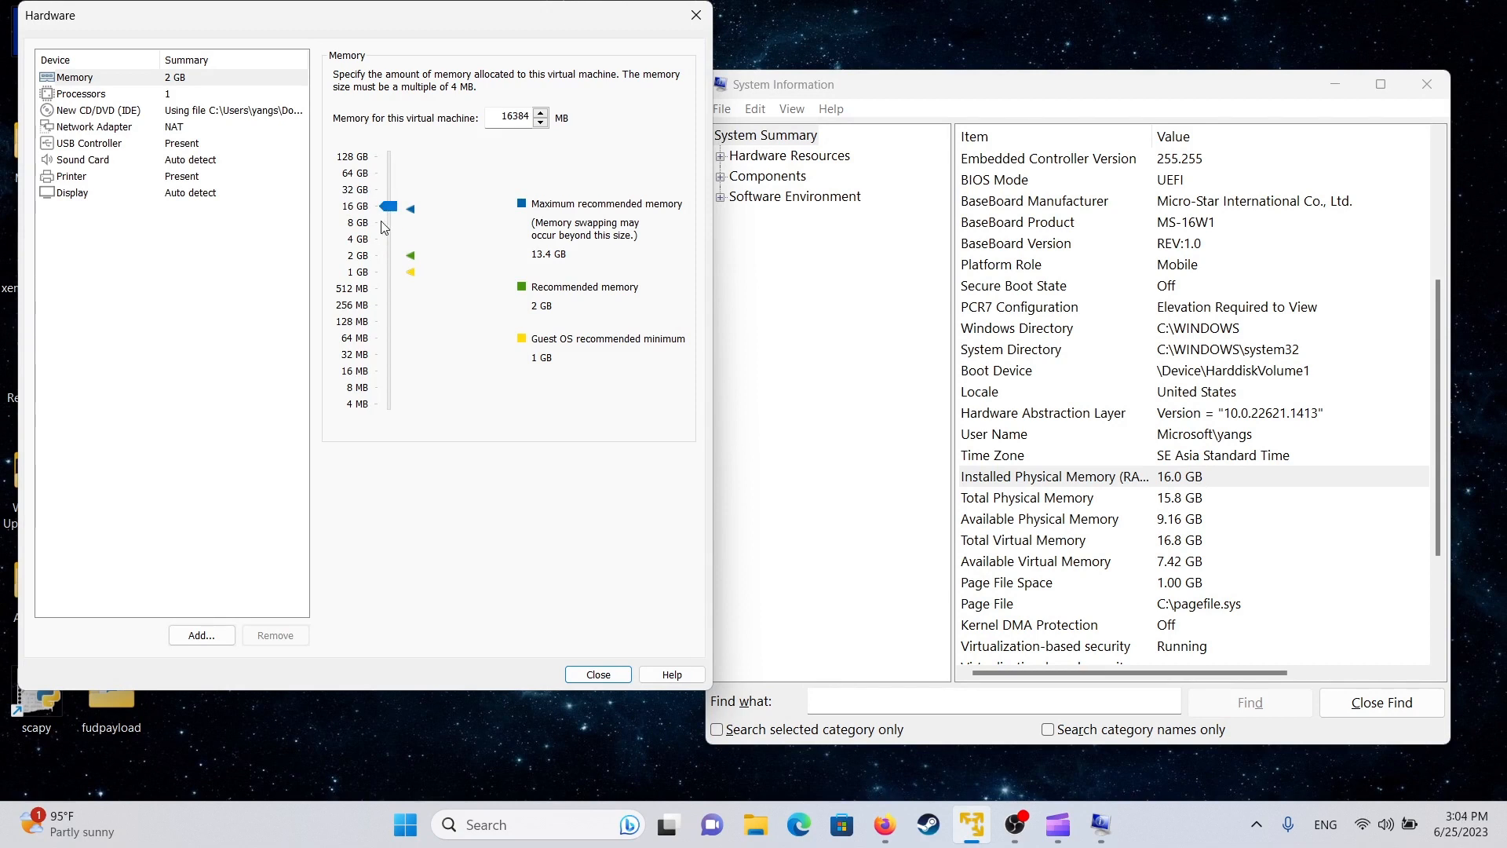
{"action": "left_click", "coordinate": [384, 224]}
{"action": "left_click", "coordinate": [388, 224]}
{"action": "left_click", "coordinate": [188, 95]}
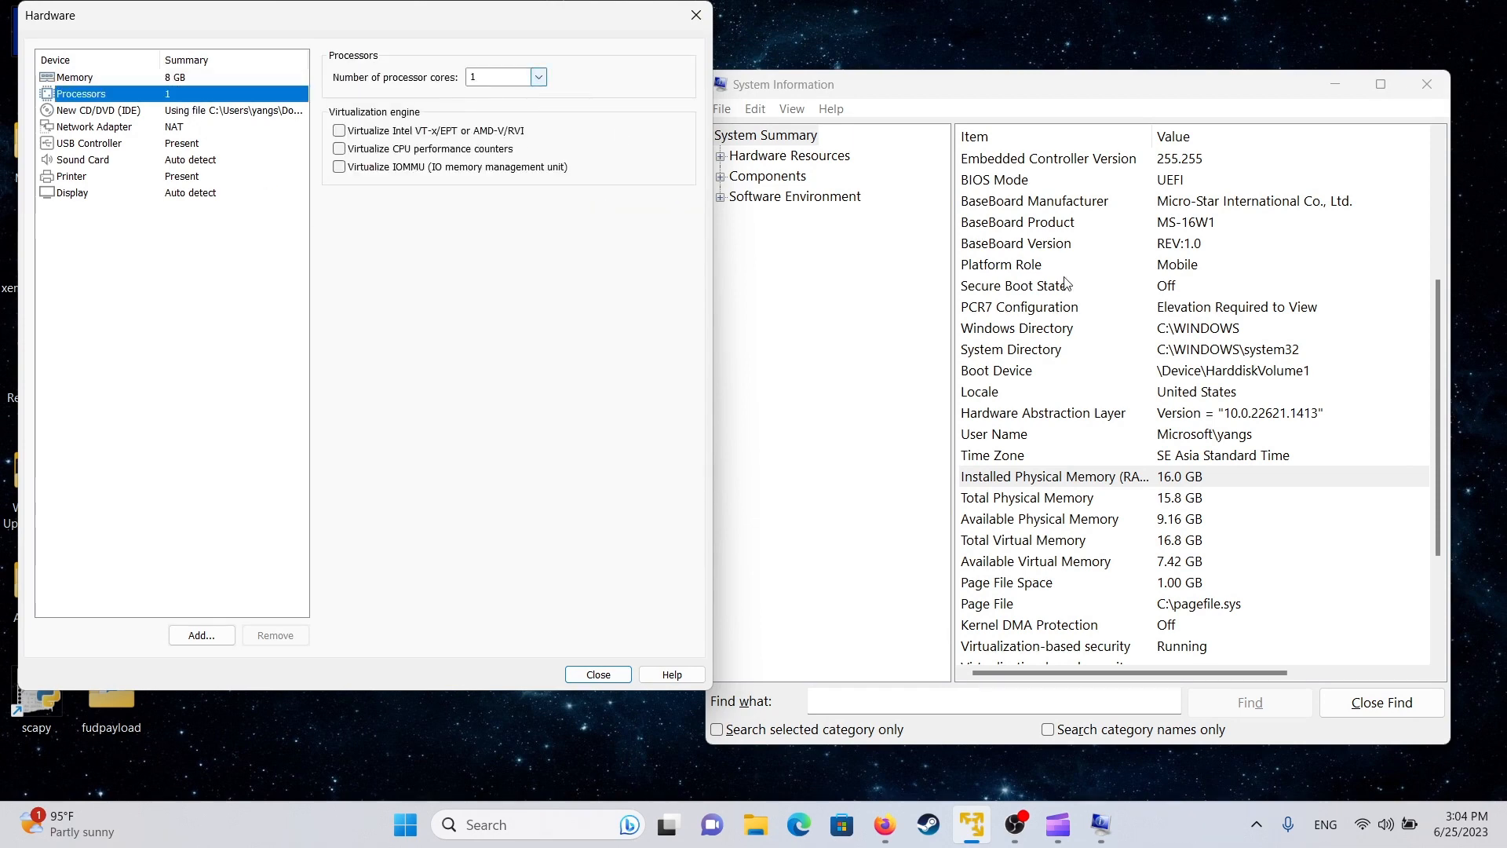
{"action": "left_click", "coordinate": [1148, 350]}
{"action": "scroll", "coordinate": [1148, 353], "scroll_direction": "down", "scroll_amount": 3}
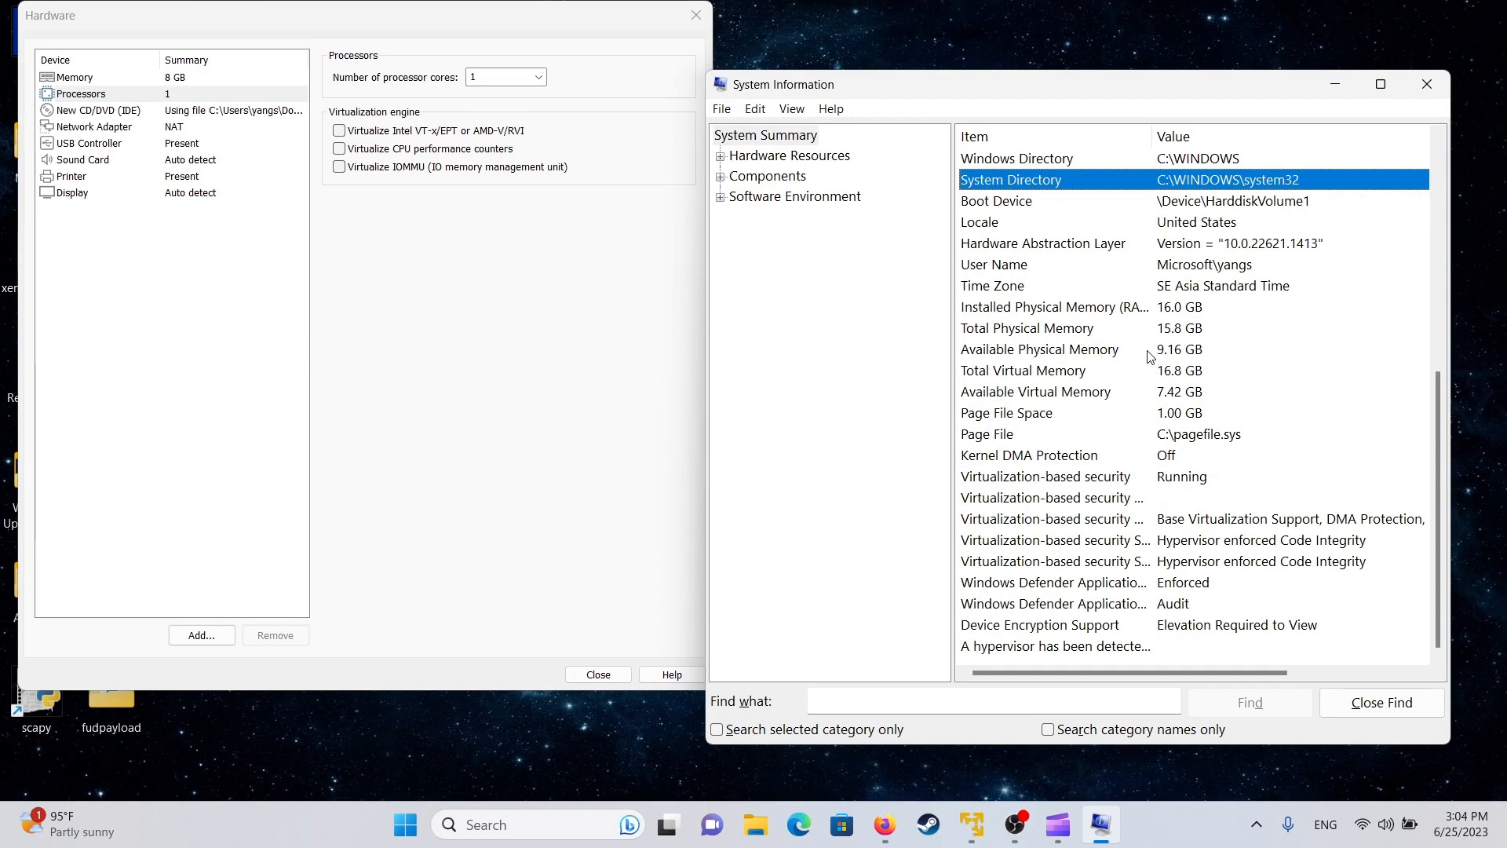
{"action": "scroll", "coordinate": [1147, 356], "scroll_direction": "up", "scroll_amount": 6}
{"action": "left_click", "coordinate": [1447, 78]}
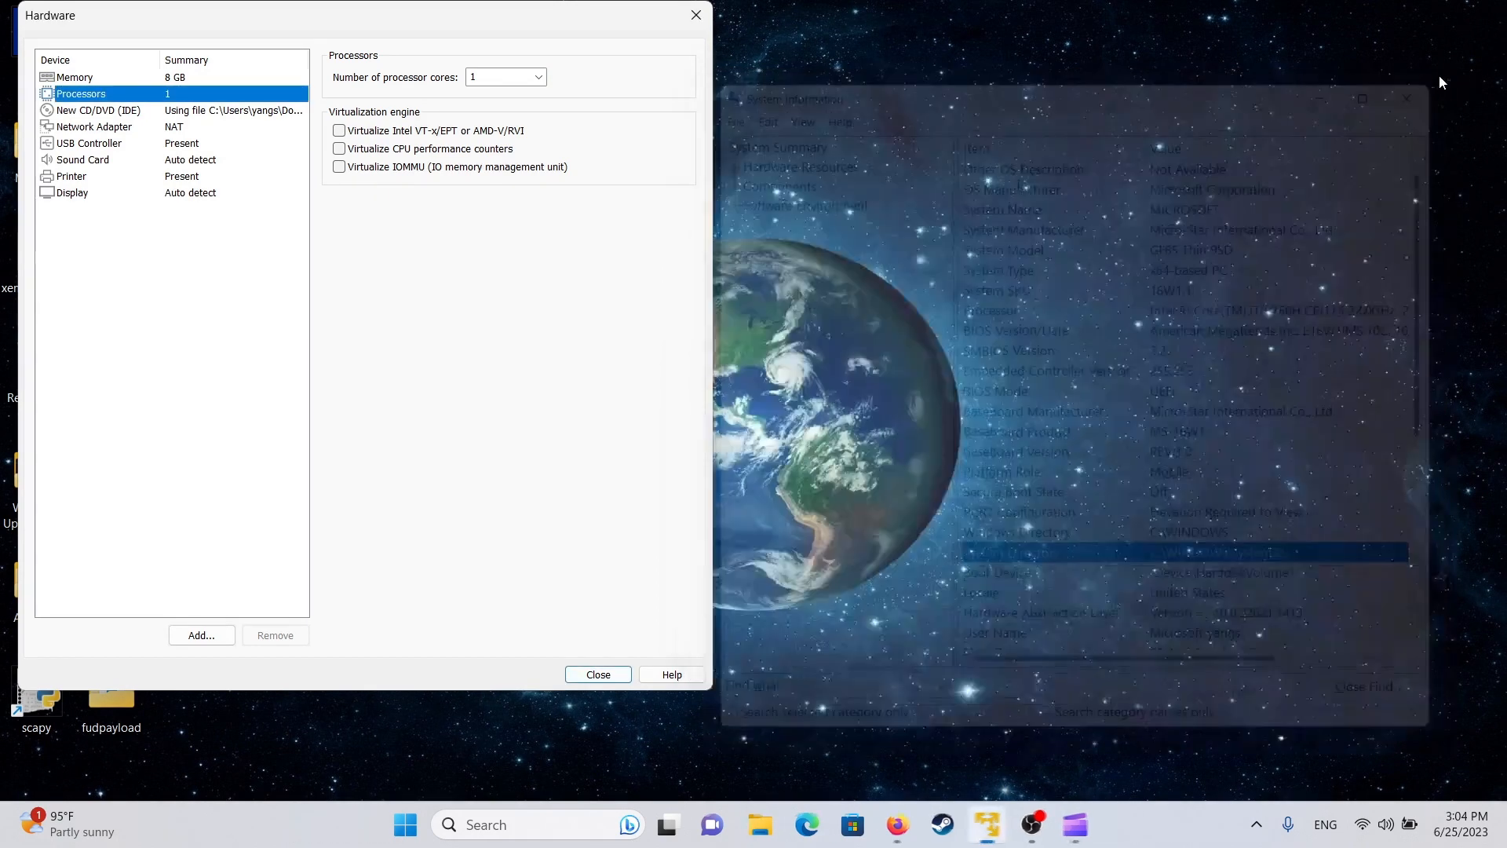
- Open Device Manager and count the host's 12 i7-9750H logical processors
{"action": "key", "text": "super"}
{"action": "type", "text": "device"}
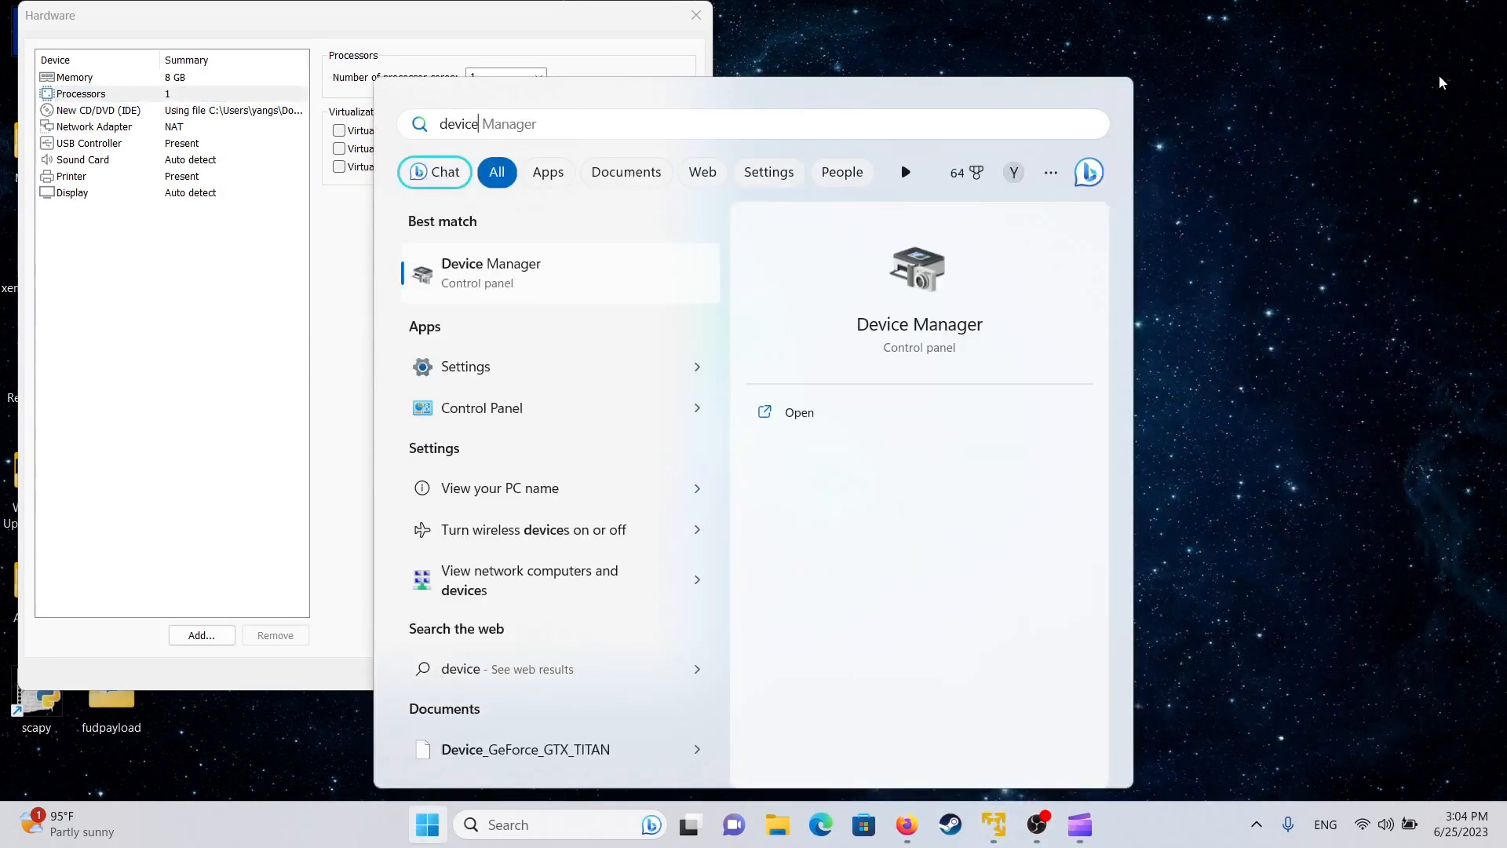
{"action": "key", "text": "Return"}
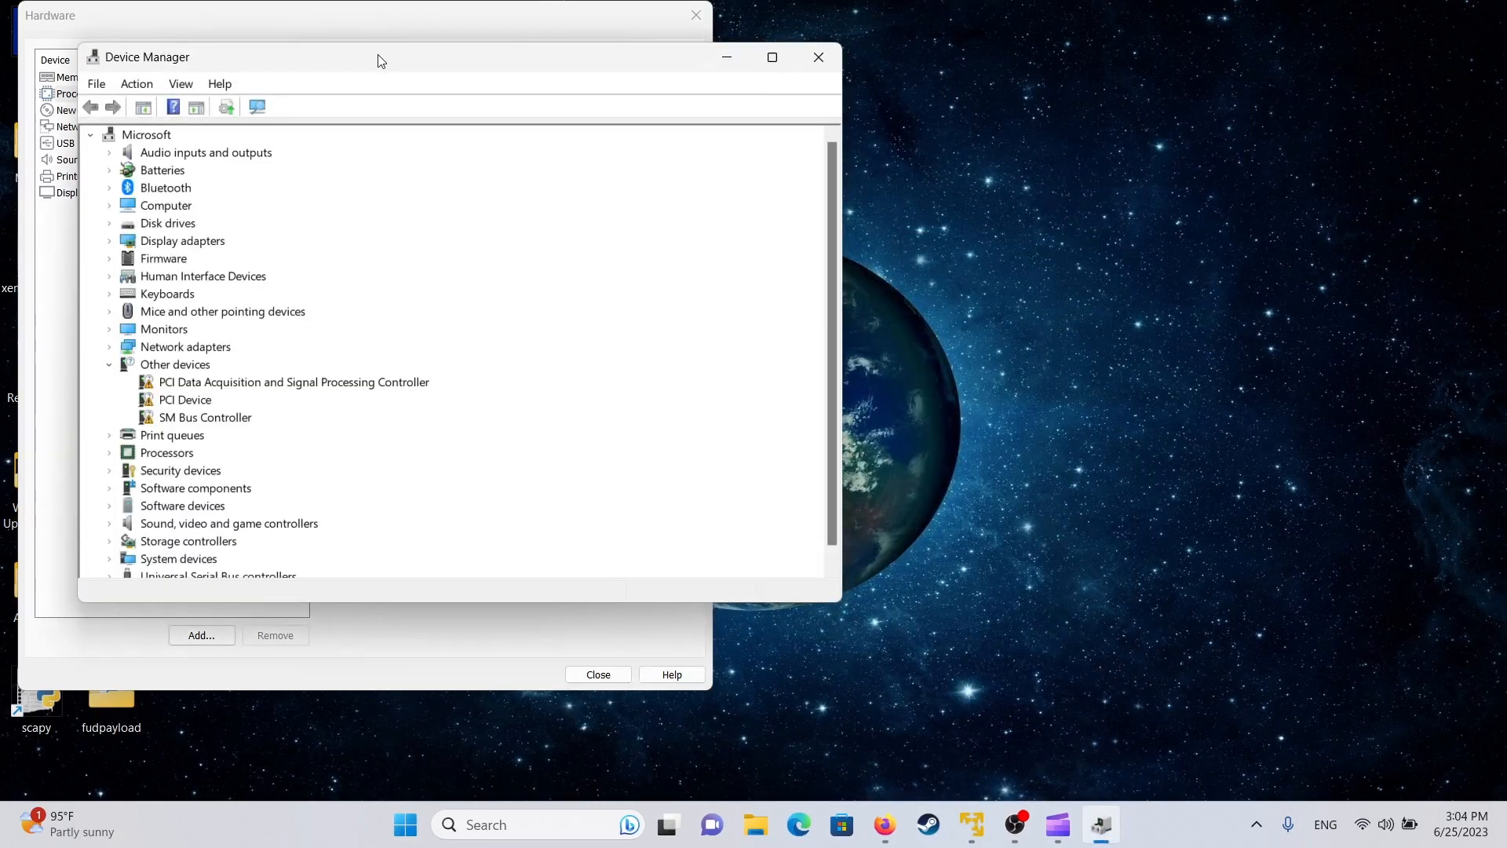
{"action": "left_click_drag", "start_coordinate": [380, 57], "coordinate": [1017, 77]}
{"action": "double_click", "coordinate": [832, 384]}
{"action": "double_click", "coordinate": [803, 419]}
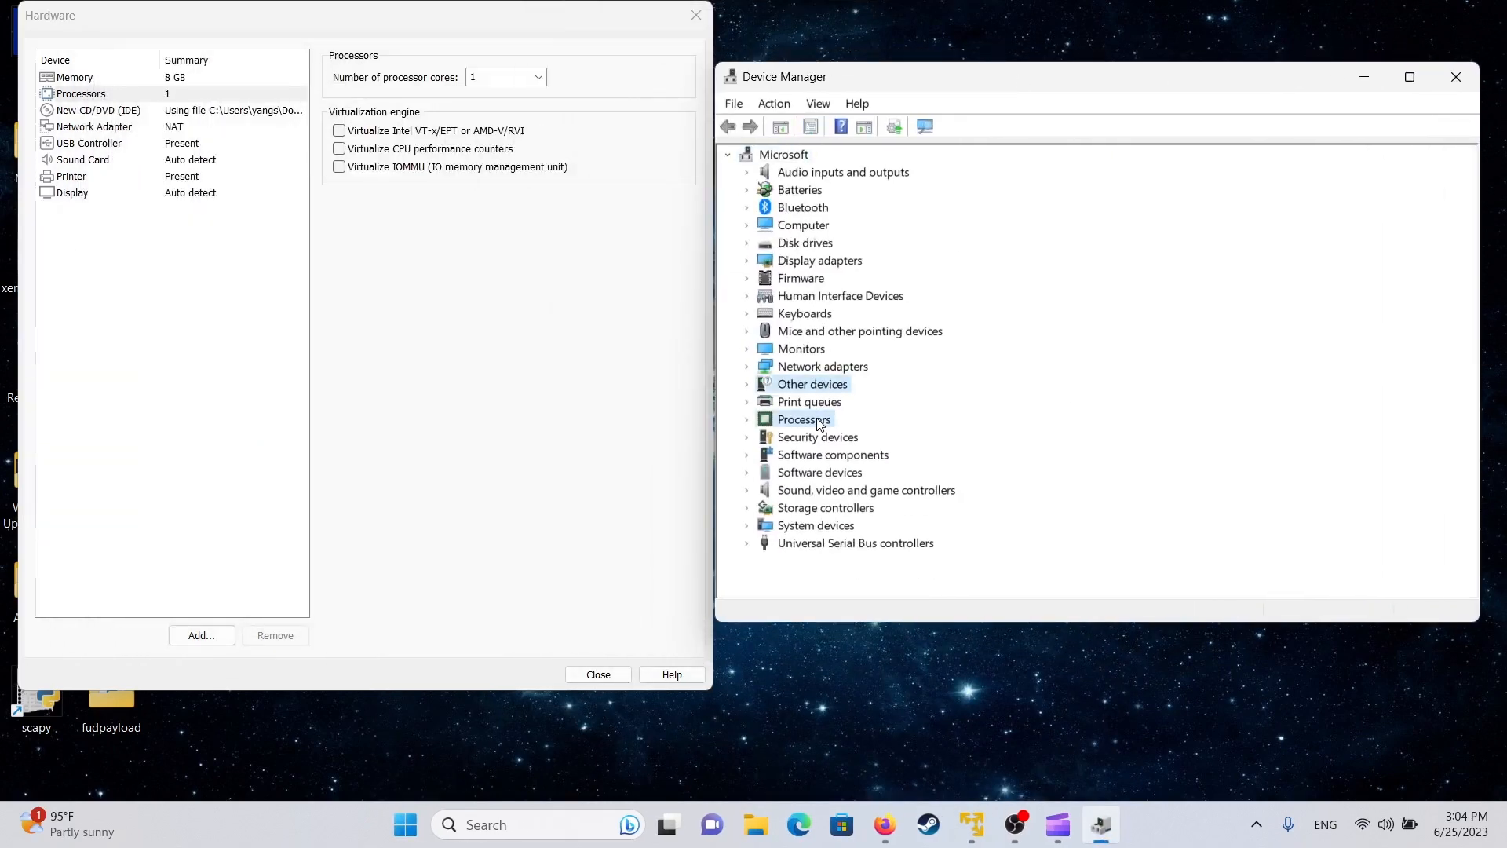
{"action": "left_click", "coordinate": [954, 281]}
{"action": "left_click", "coordinate": [917, 299]}
{"action": "left_click", "coordinate": [914, 315]}
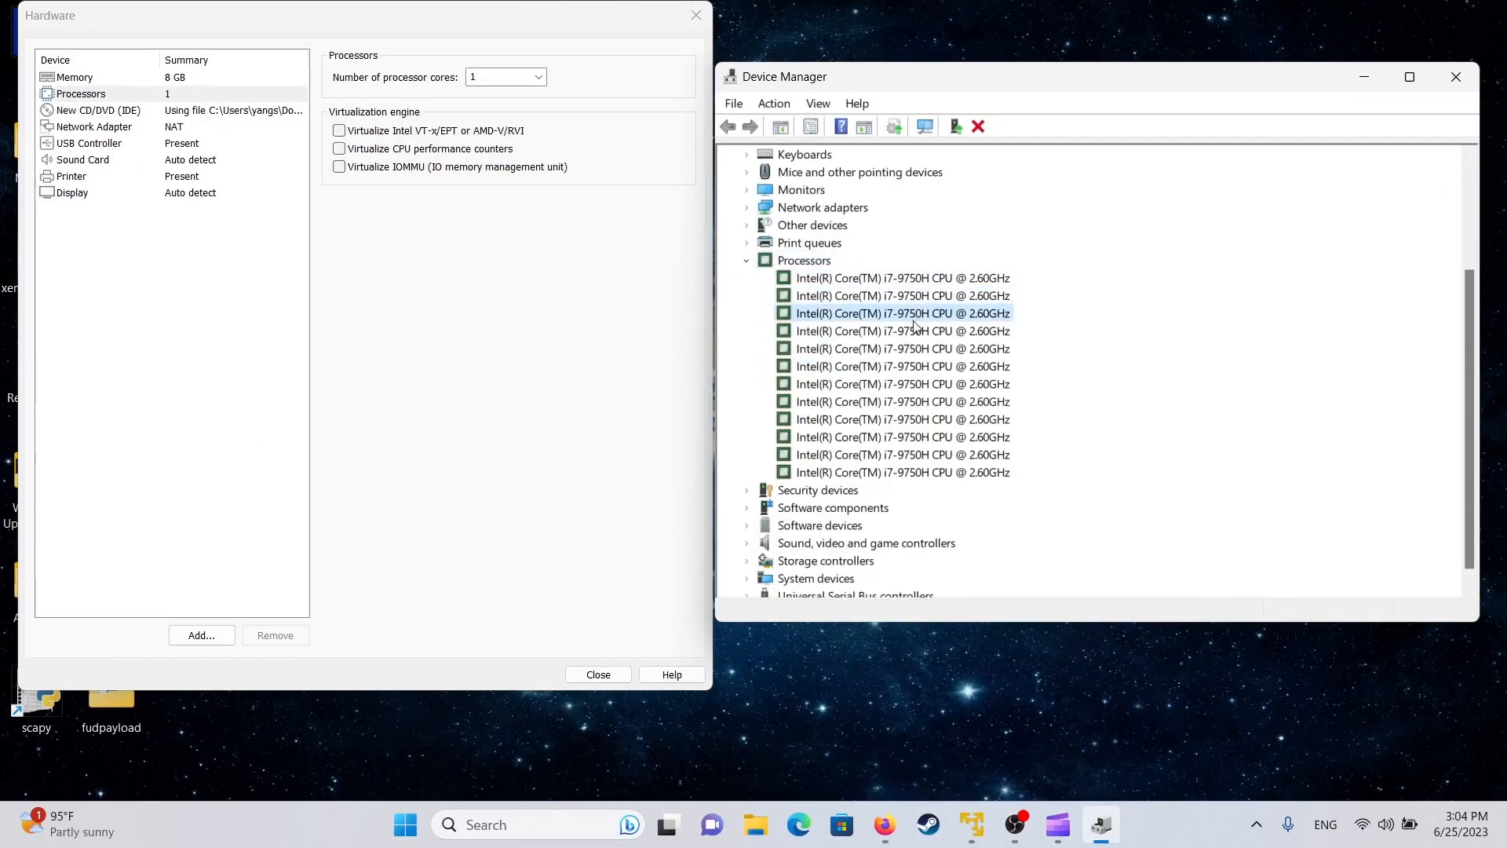
{"action": "left_click", "coordinate": [911, 333]}
{"action": "left_click", "coordinate": [907, 350]}
{"action": "left_click", "coordinate": [908, 368]}
{"action": "left_click", "coordinate": [905, 385]}
{"action": "left_click", "coordinate": [905, 402]}
{"action": "left_click", "coordinate": [904, 420]}
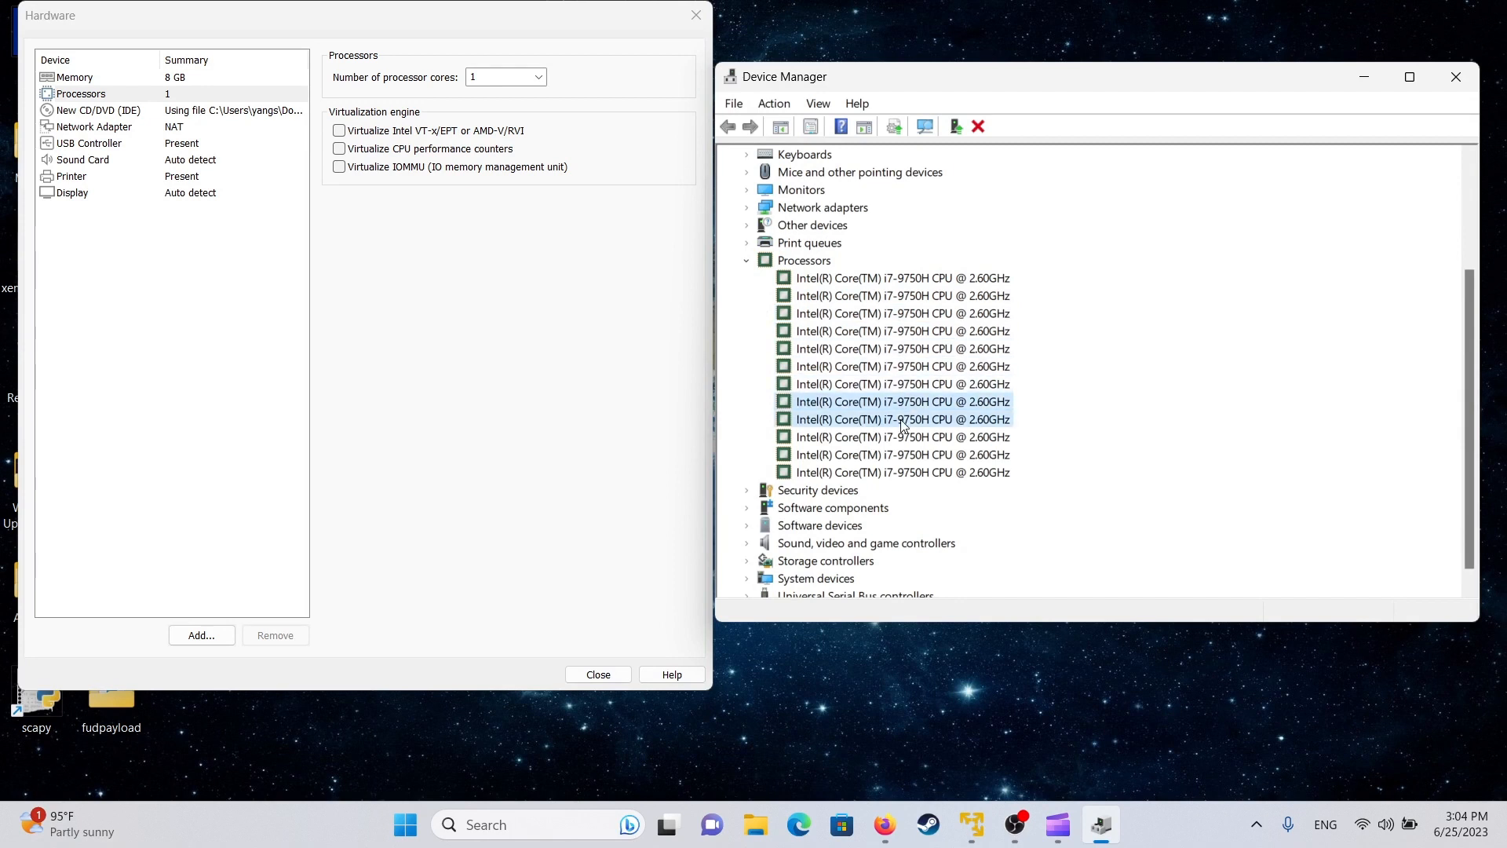
{"action": "left_click", "coordinate": [903, 437]}
{"action": "left_click", "coordinate": [902, 455]}
{"action": "left_click", "coordinate": [900, 472]}
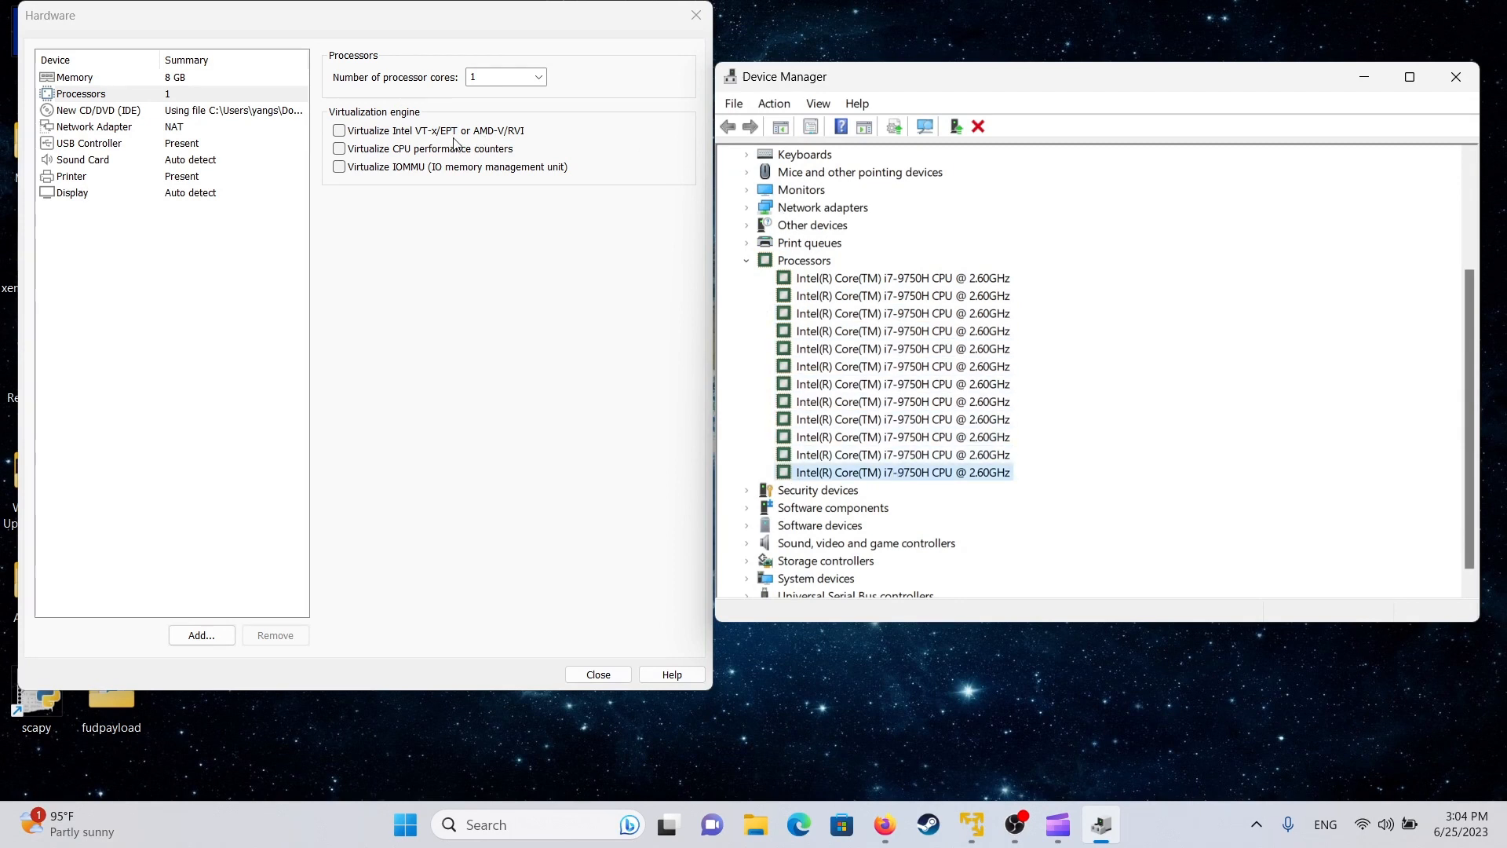
- Set the VM's number of processor cores to 12 to match the host
{"action": "left_click", "coordinate": [522, 76]}
{"action": "left_click", "coordinate": [483, 171]}
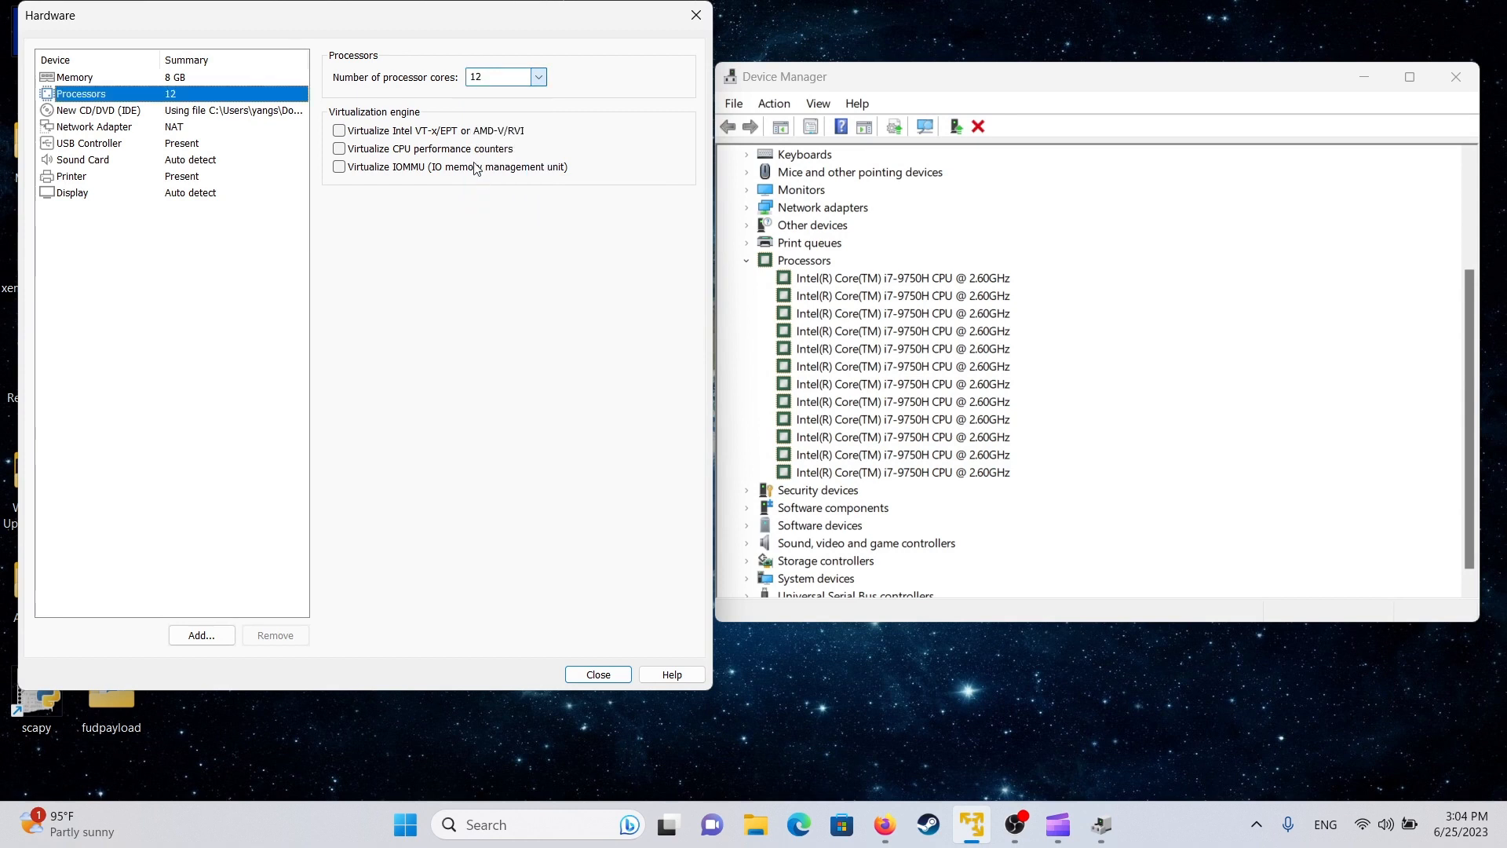
{"action": "left_click_drag", "start_coordinate": [994, 84], "coordinate": [1068, 82]}
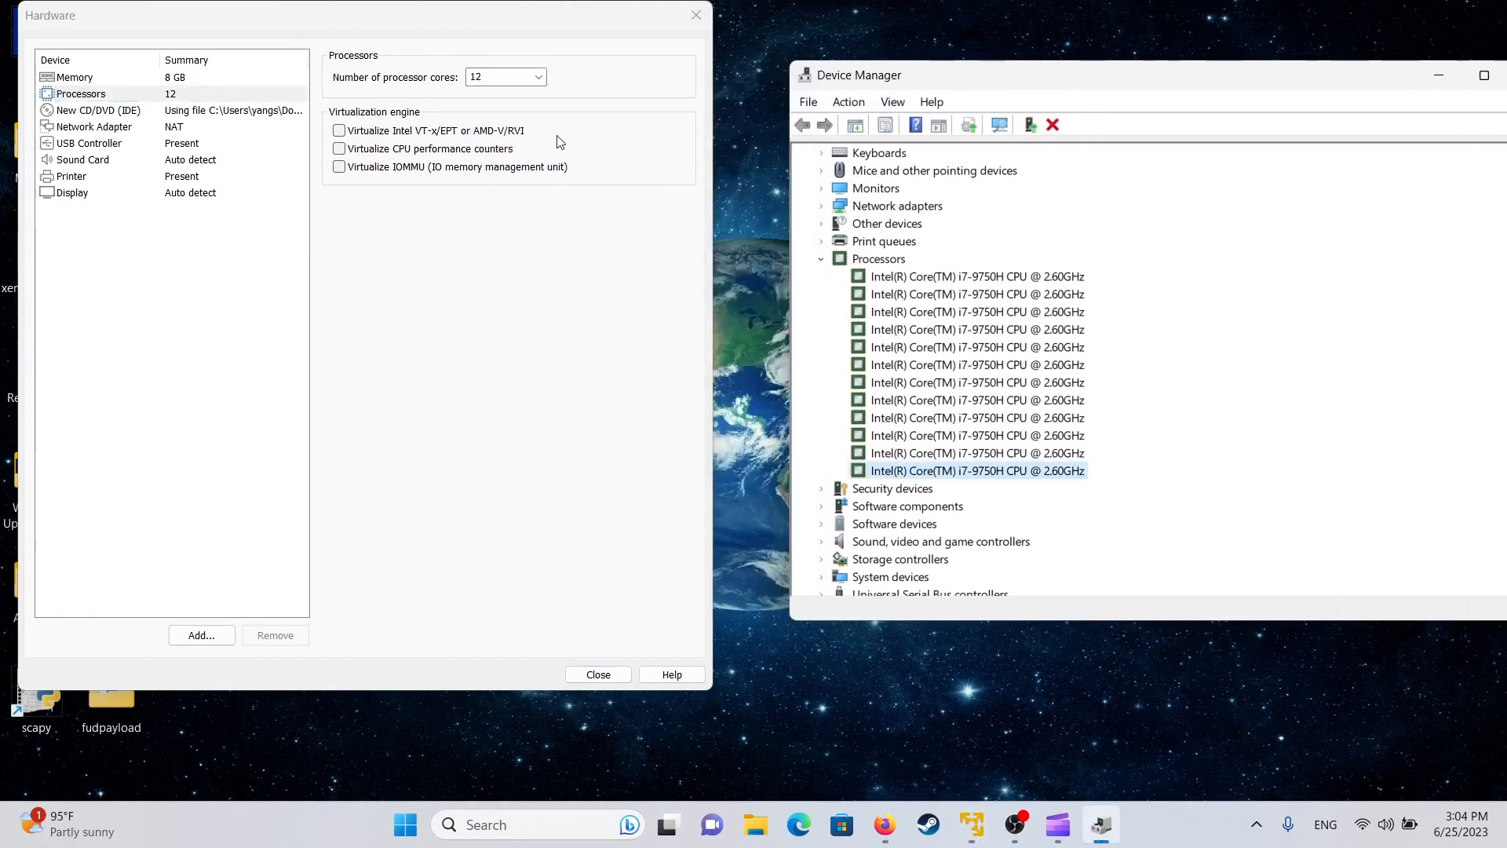
{"action": "left_click", "coordinate": [408, 247]}
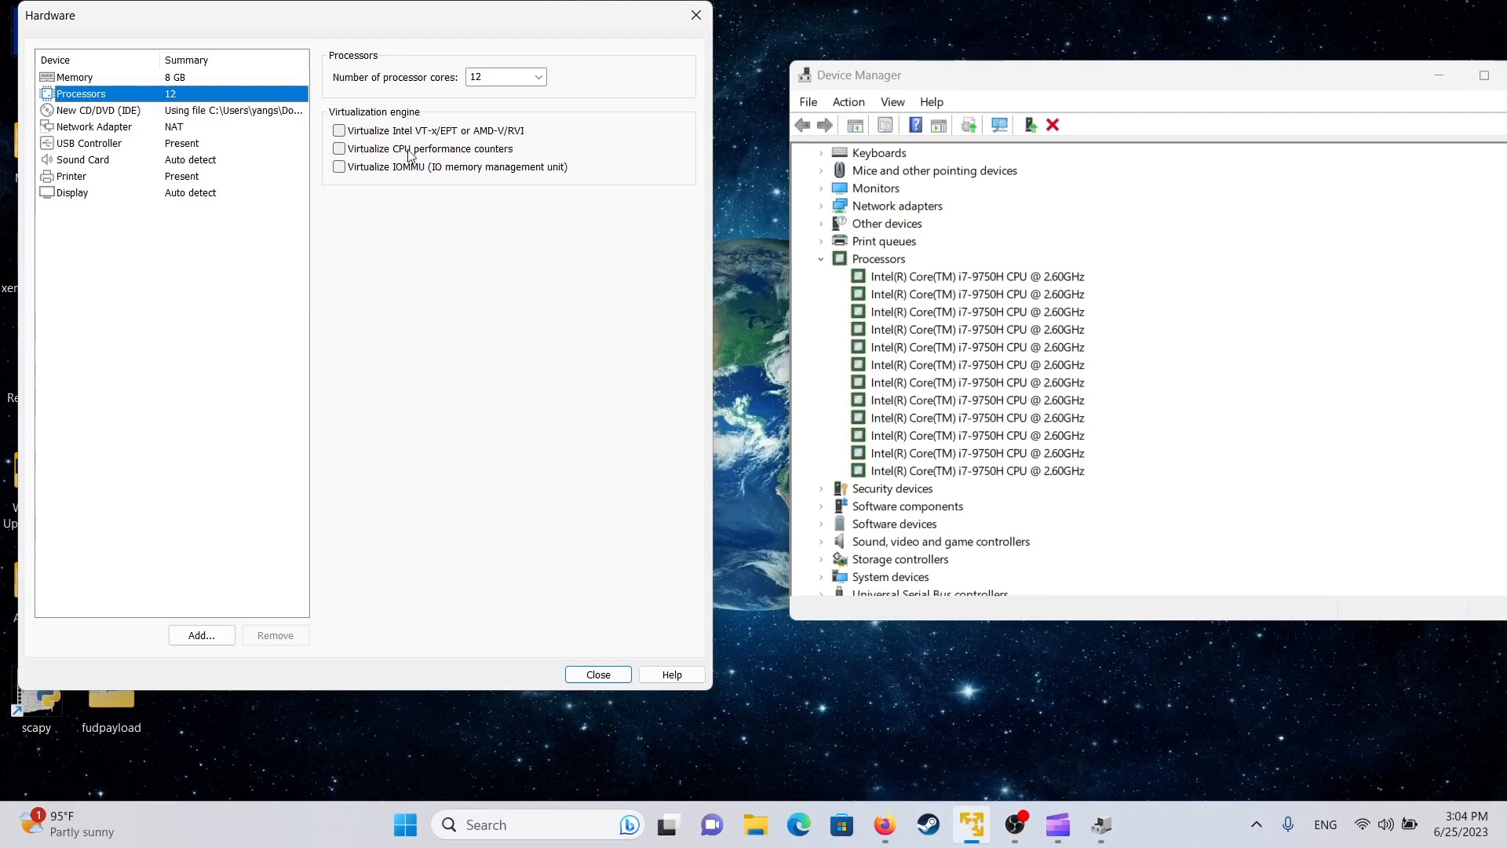
{"action": "left_click", "coordinate": [175, 110]}
- Try bridged networking with replicated connection state, then leave the network adapter on NAT
{"action": "left_click", "coordinate": [186, 128]}
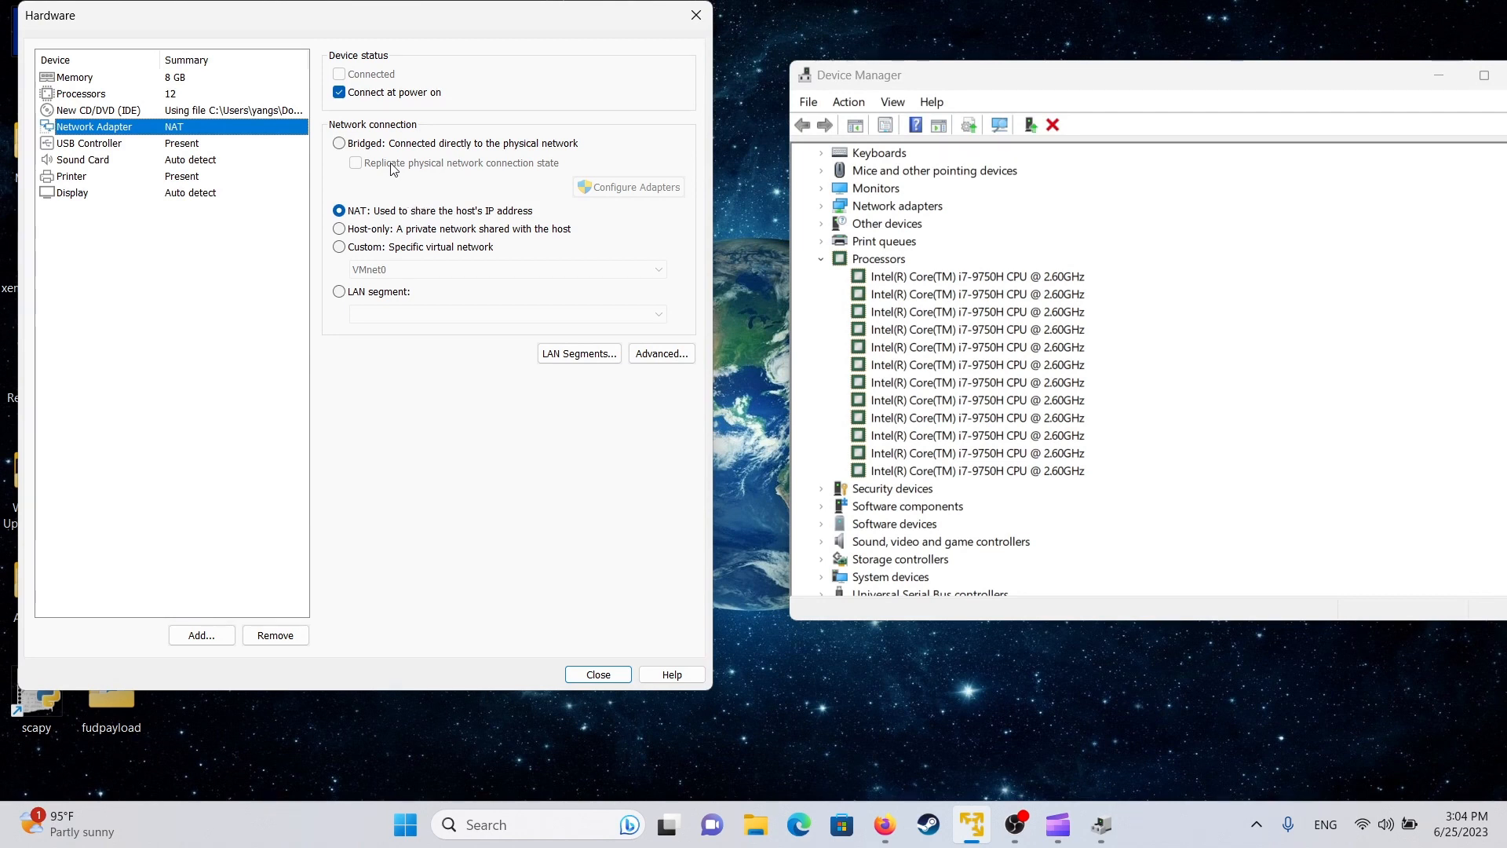
{"action": "left_click", "coordinate": [430, 144]}
{"action": "left_click", "coordinate": [432, 163]}
{"action": "left_click", "coordinate": [590, 188]}
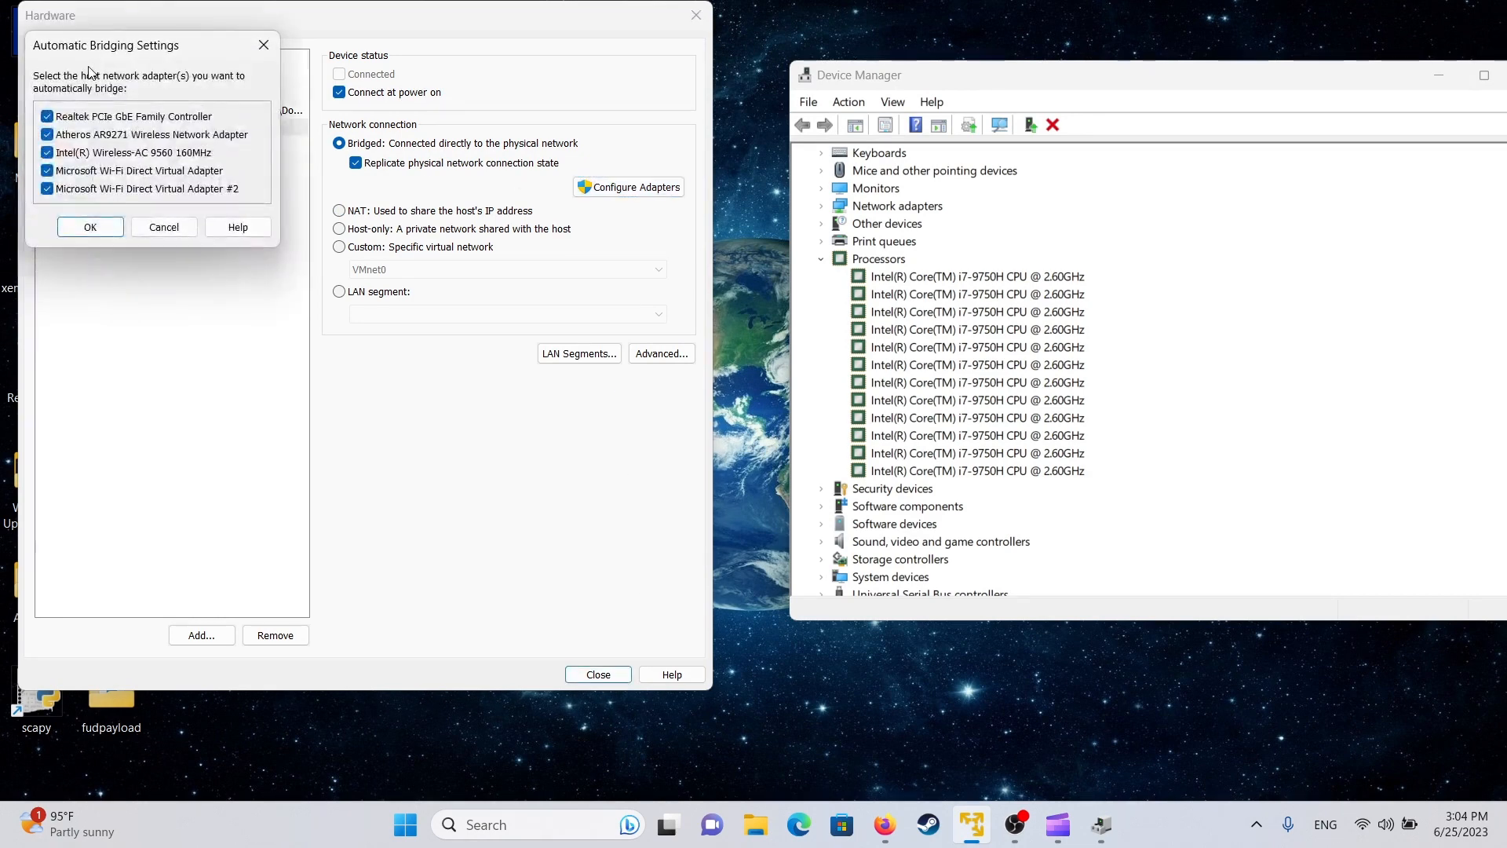
{"action": "left_click", "coordinate": [263, 45]}
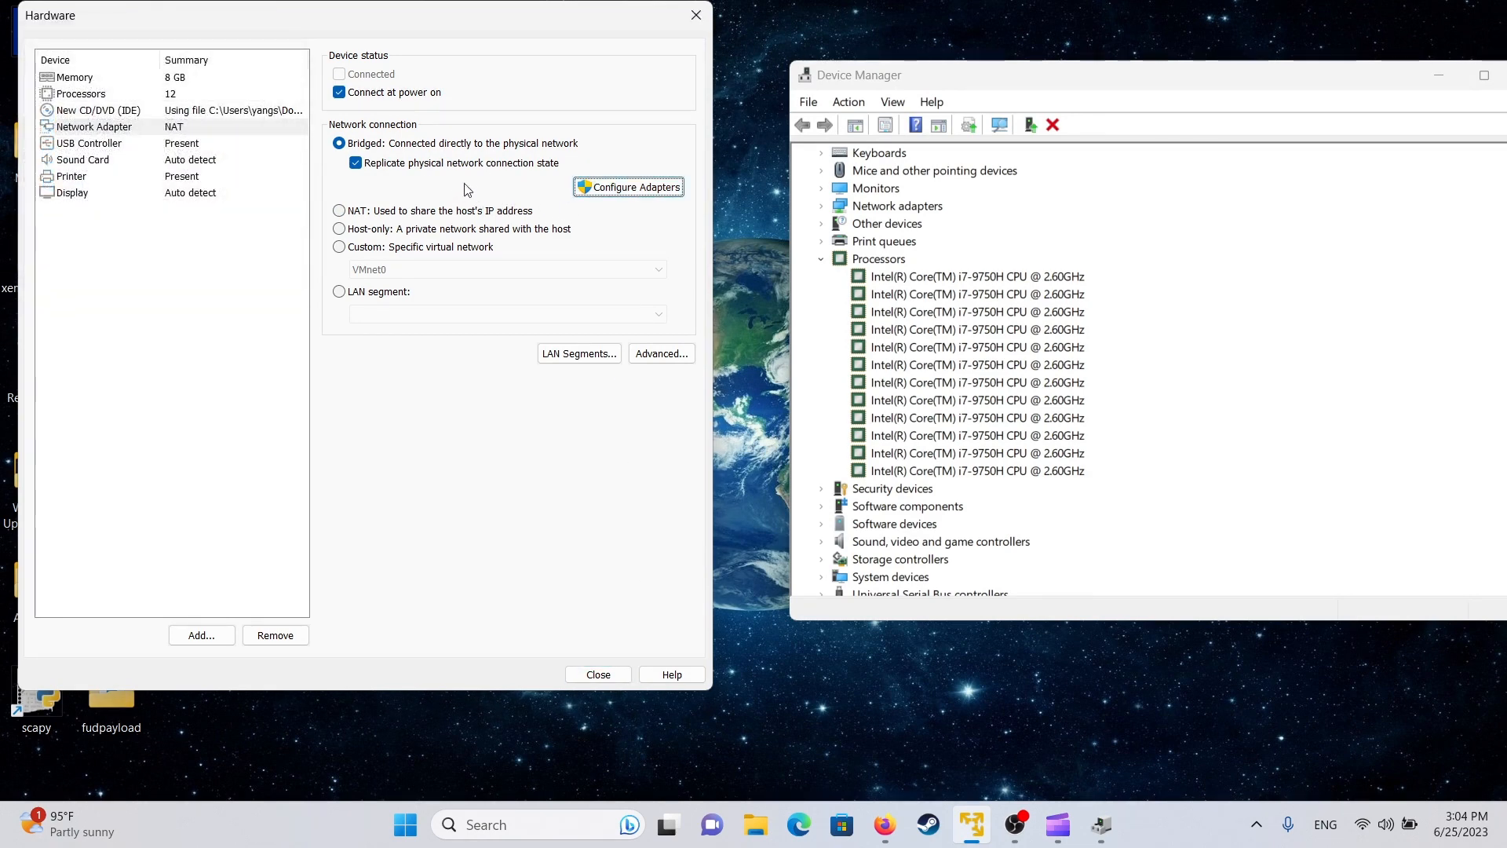
{"action": "left_click", "coordinate": [424, 216]}
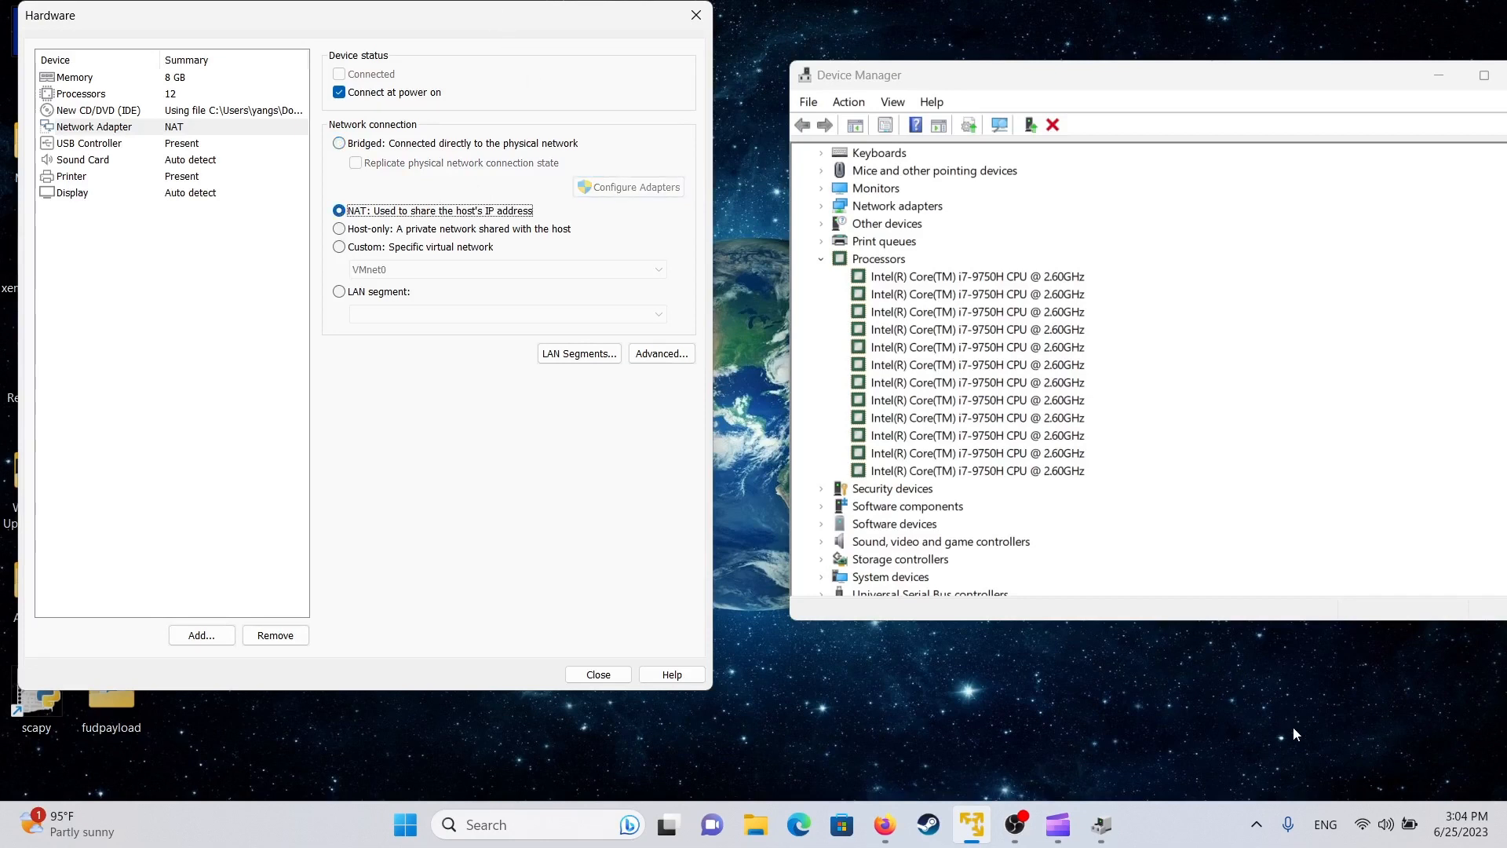
{"action": "left_click", "coordinate": [1370, 807]}
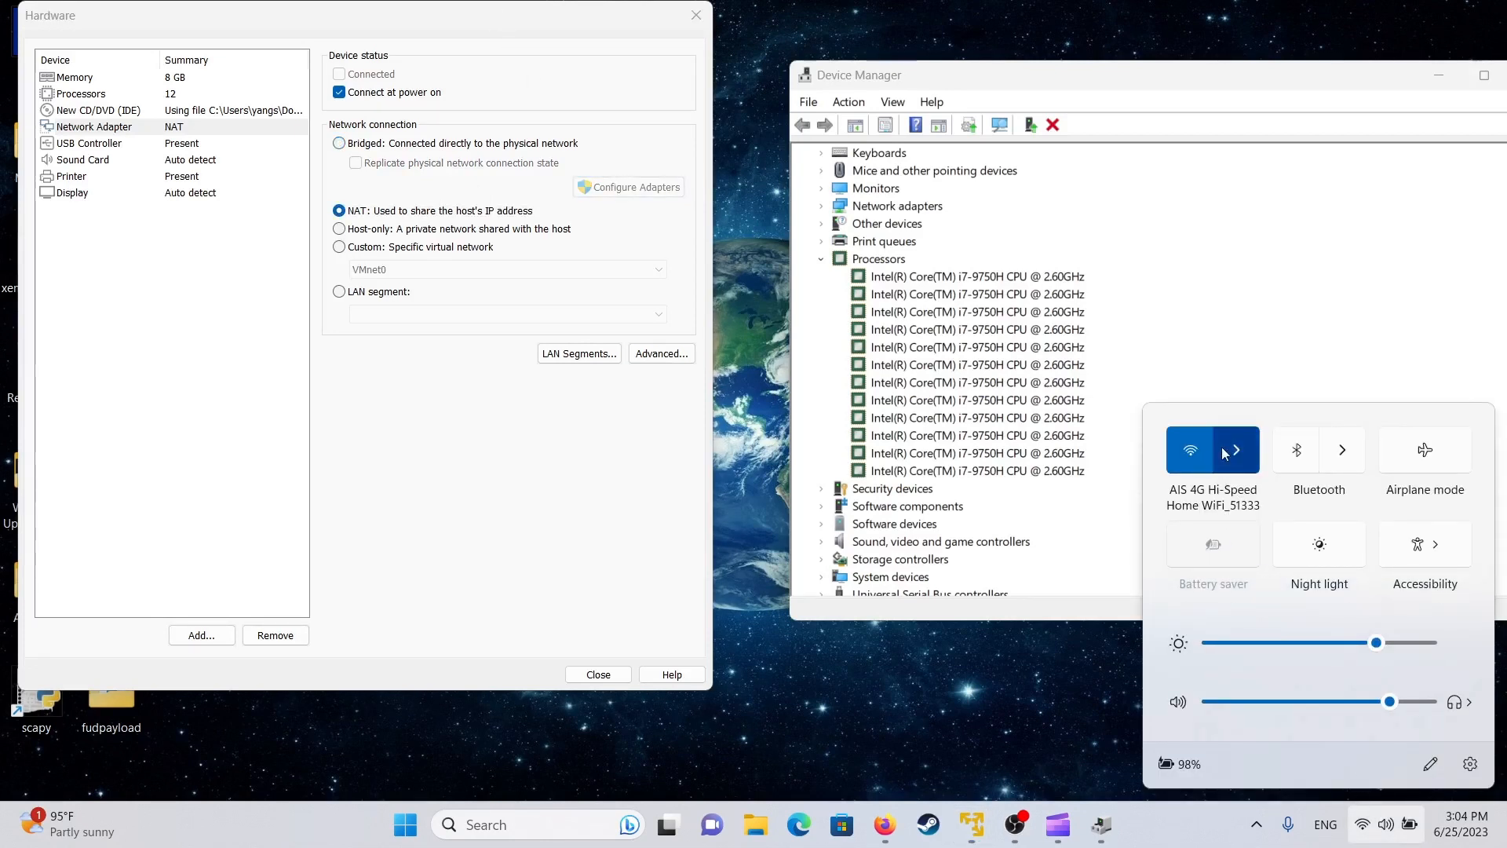
{"action": "left_click", "coordinate": [489, 539]}
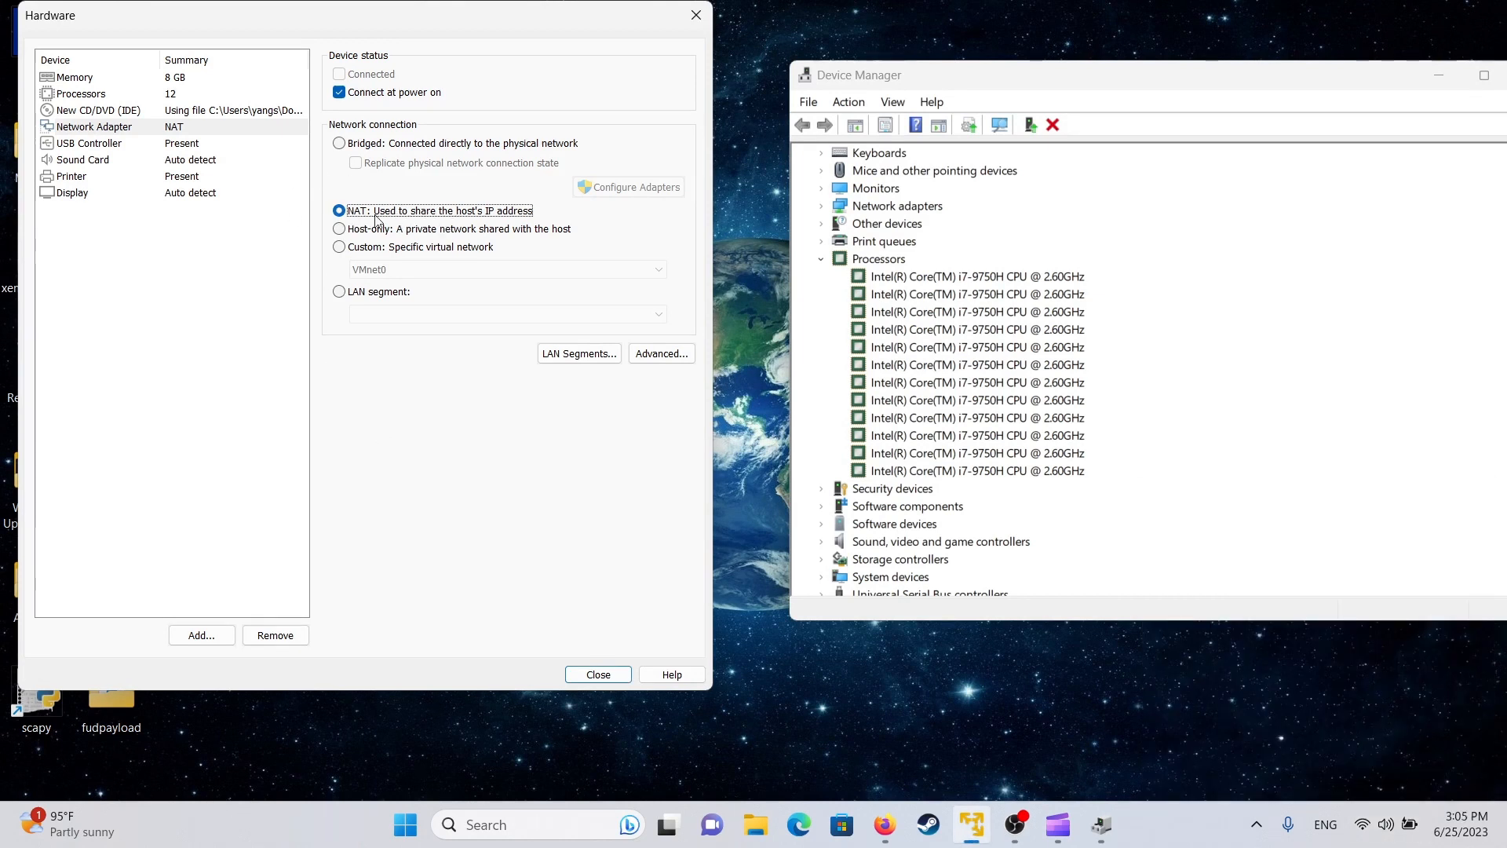
{"action": "left_click", "coordinate": [203, 148]}
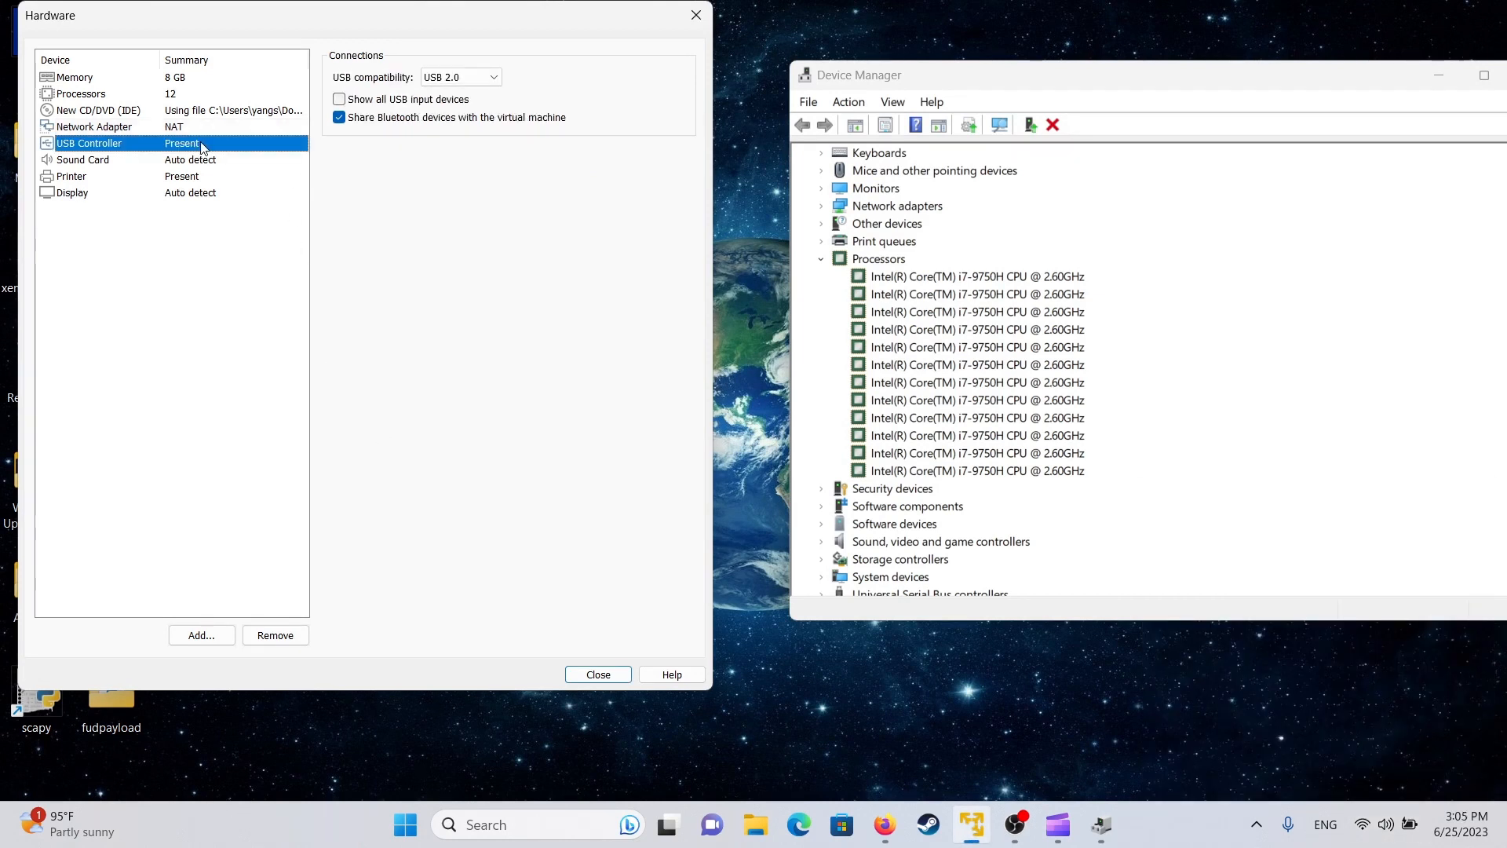
- Show all USB input devices and keep USB 2.0 compatibility
{"action": "left_click", "coordinate": [364, 102]}
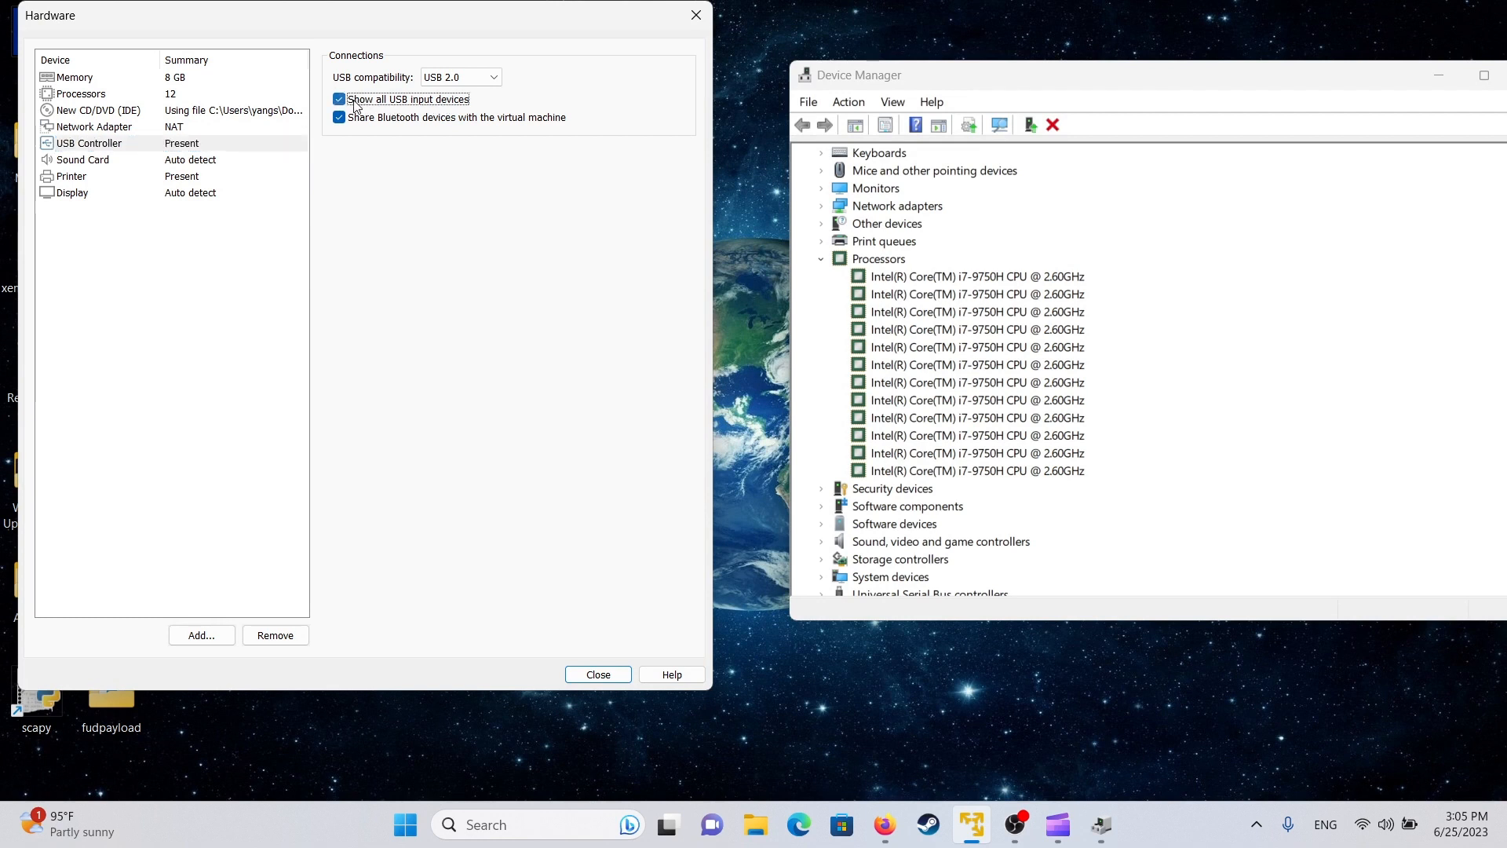
{"action": "left_click", "coordinate": [494, 77]}
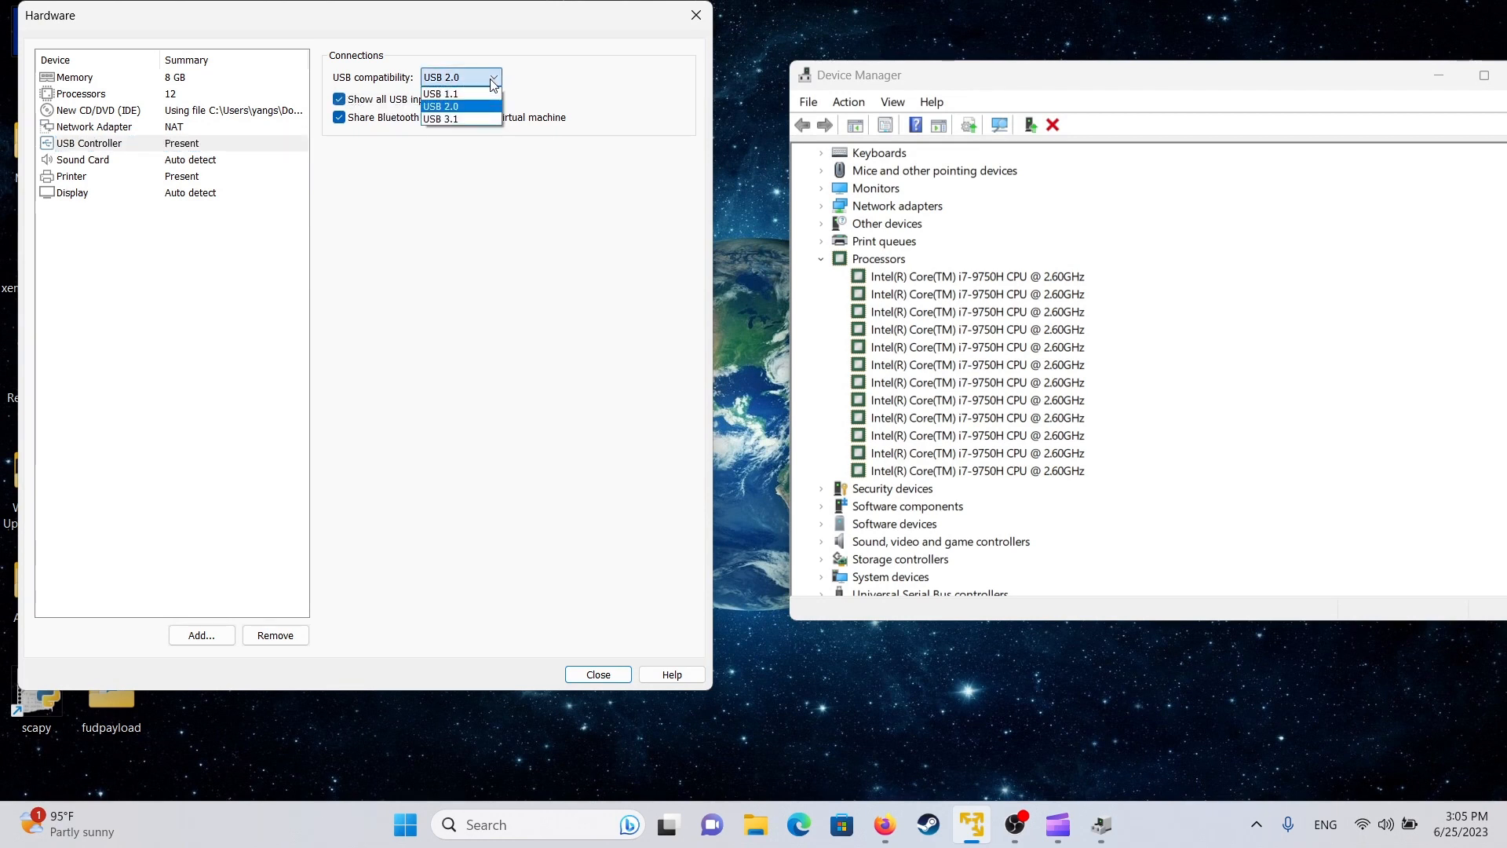
{"action": "left_click", "coordinate": [495, 78]}
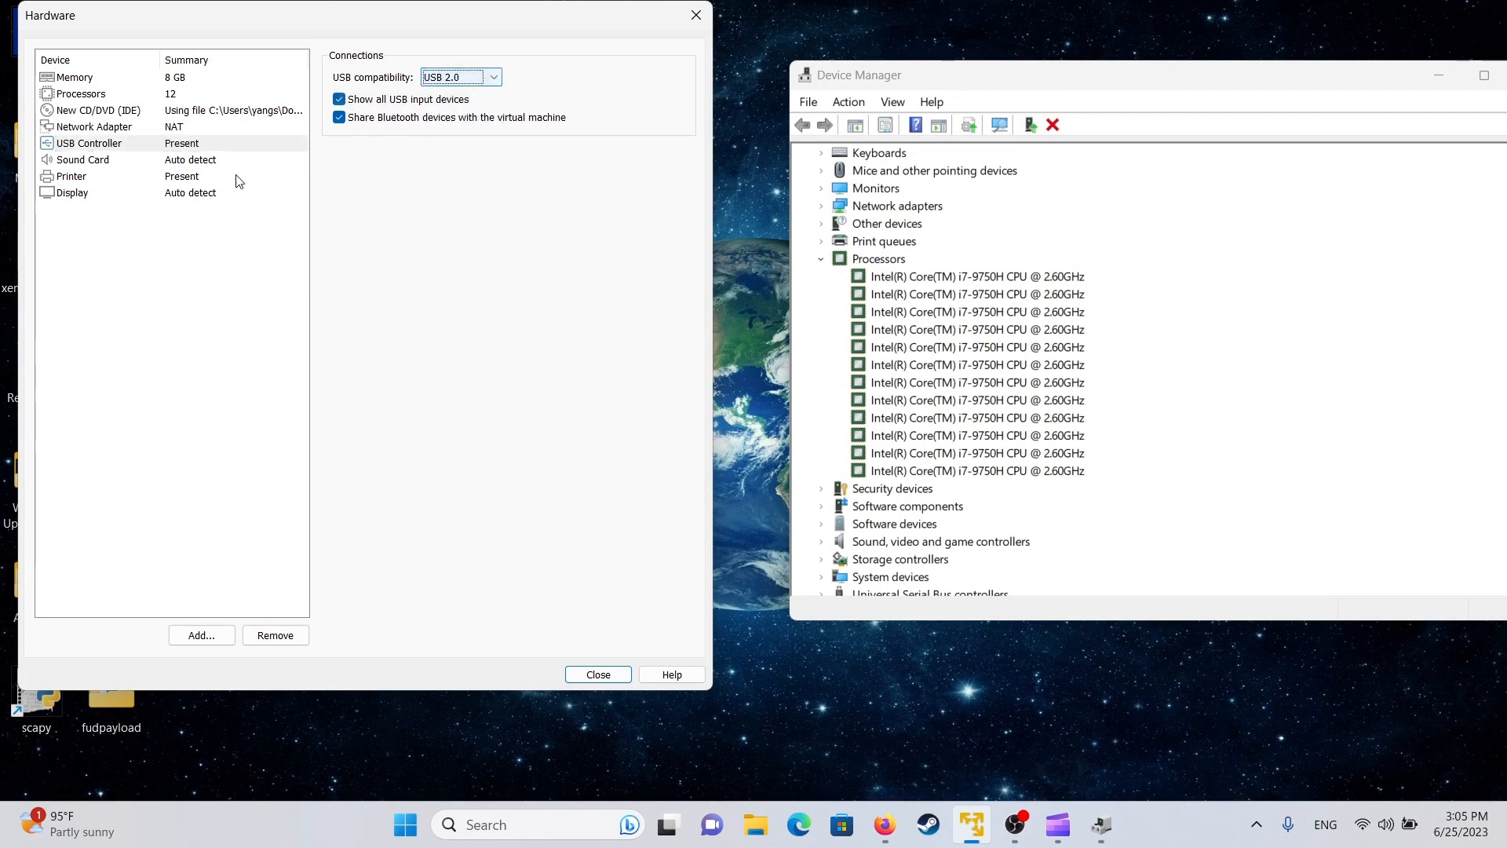
- Point the sound card at the host's Headphones (Realtek(R) Audio) device
{"action": "left_click", "coordinate": [213, 161]}
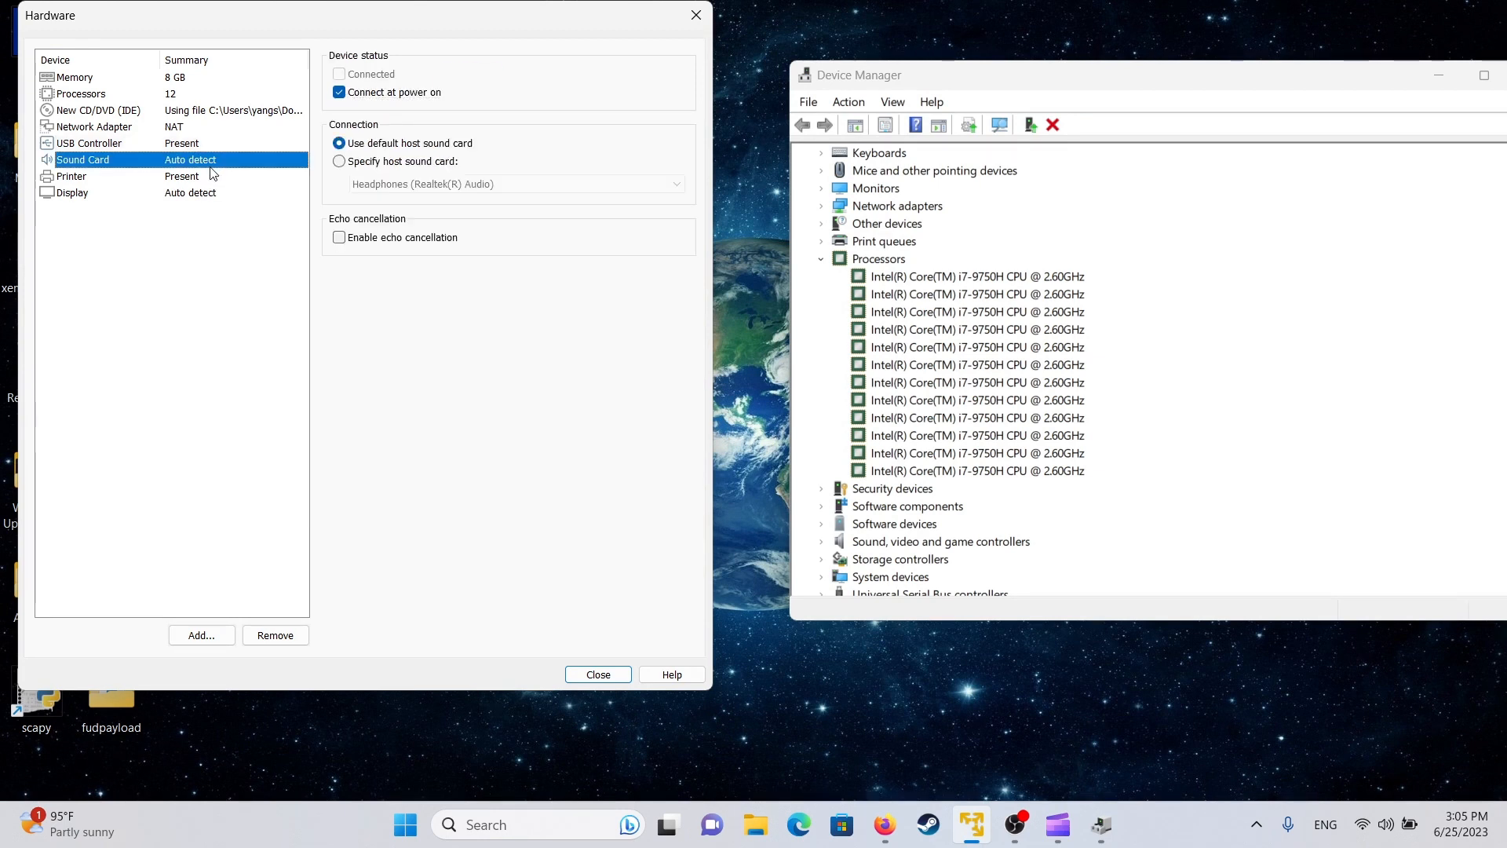
{"action": "left_click", "coordinate": [412, 162]}
{"action": "left_click", "coordinate": [471, 183]}
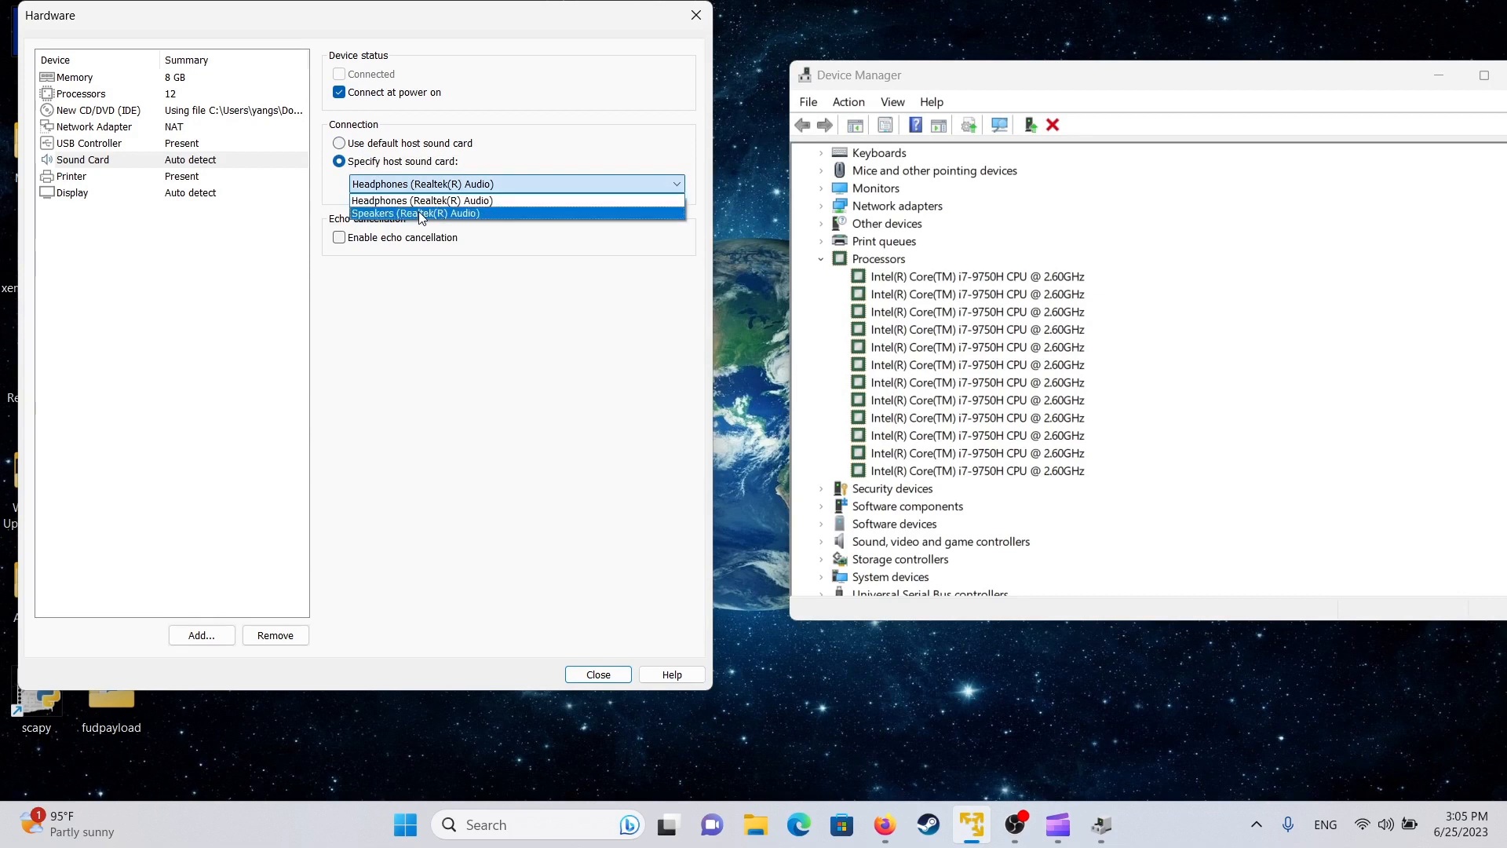
{"action": "left_click", "coordinate": [422, 200]}
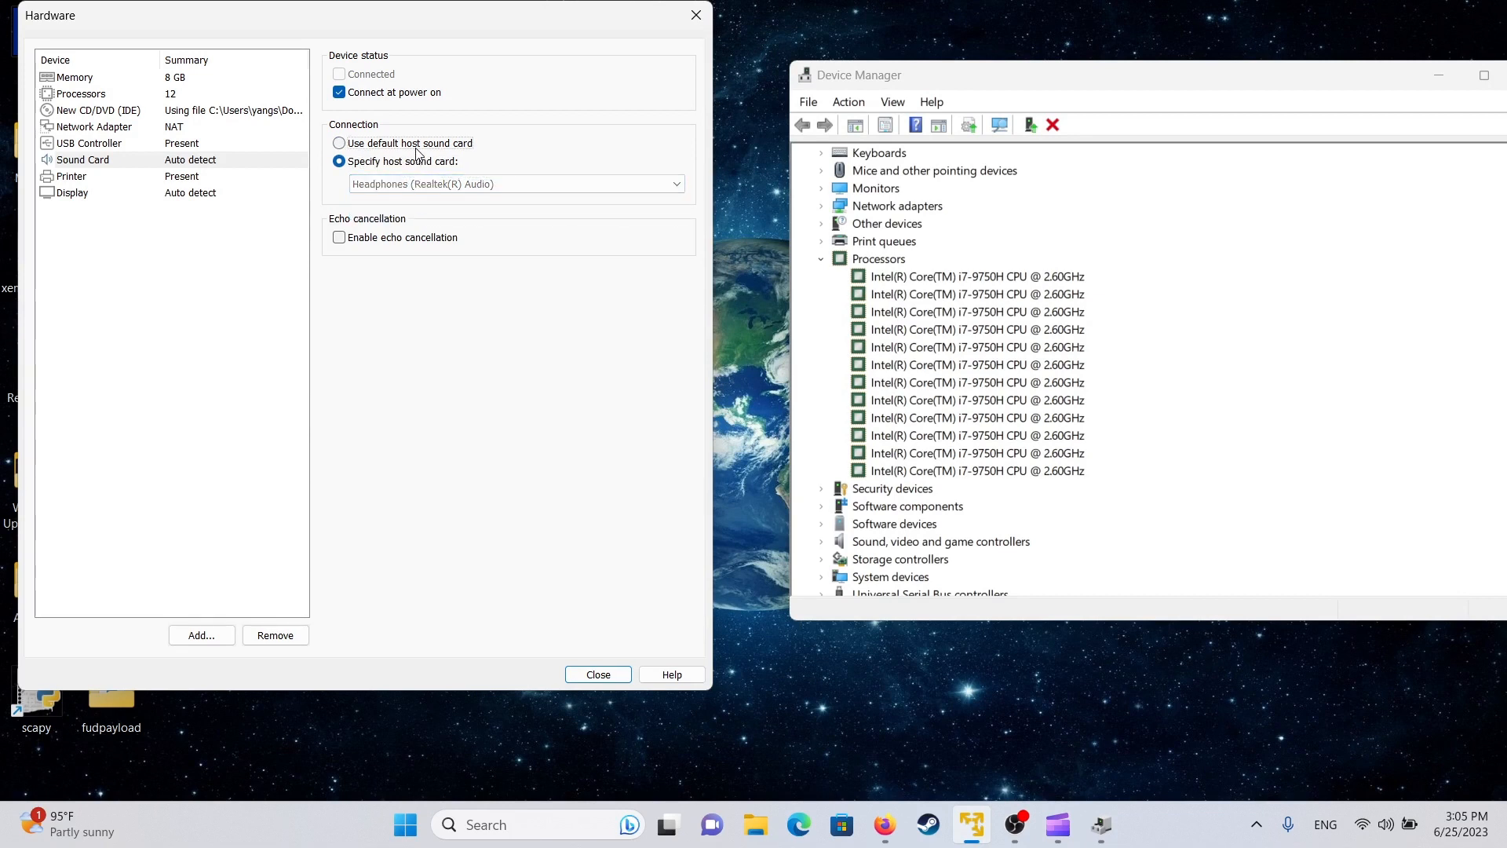
- Restore the default host sound card and try manual monitors with 1920 x 1080 maximum resolution
{"action": "left_click", "coordinate": [416, 144]}
{"action": "left_click", "coordinate": [168, 180]}
{"action": "left_click", "coordinate": [181, 196]}
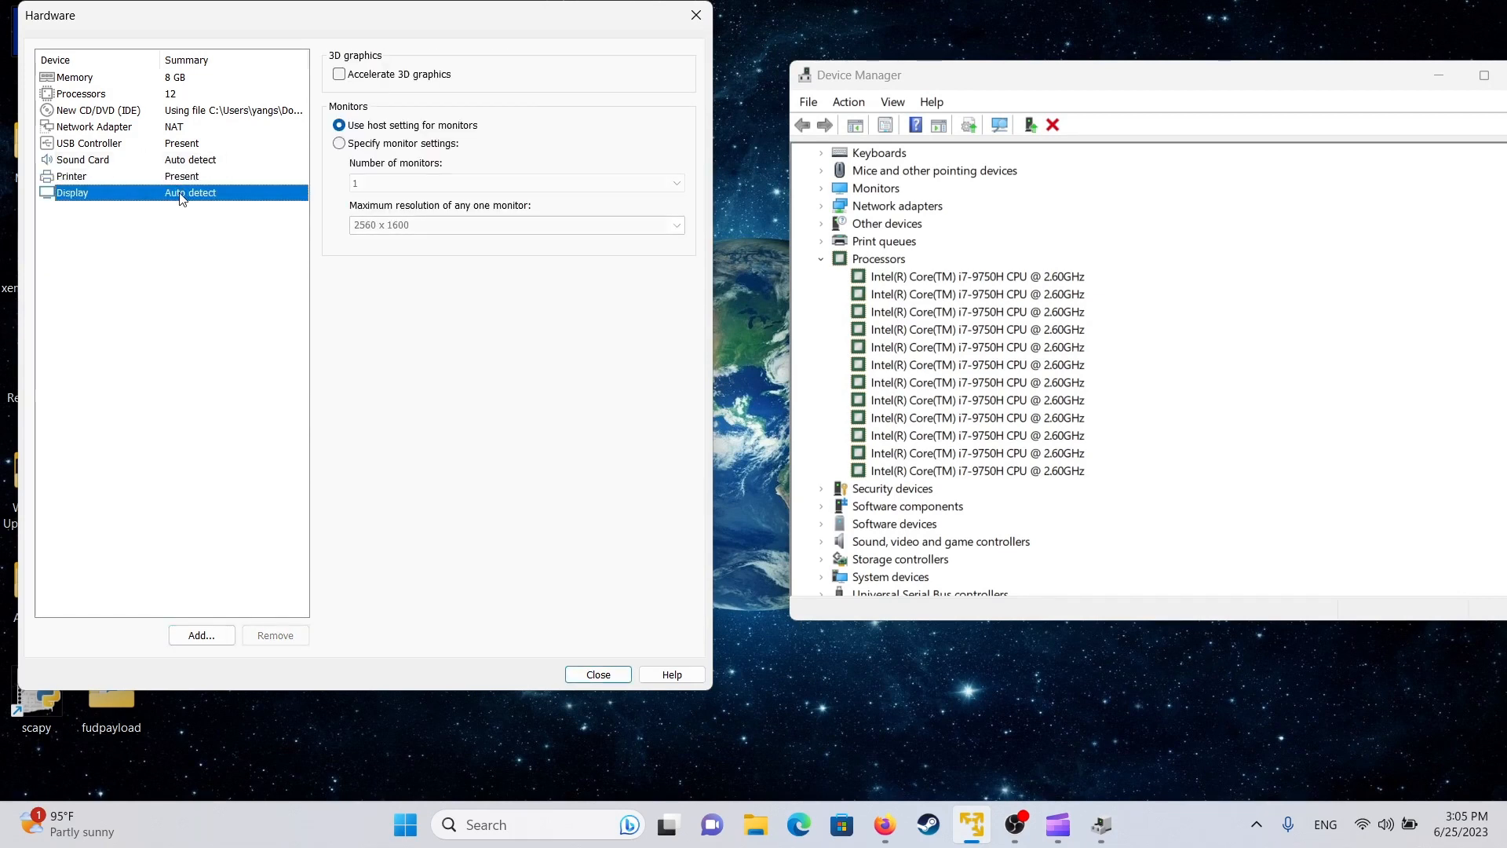
{"action": "left_click", "coordinate": [439, 146]}
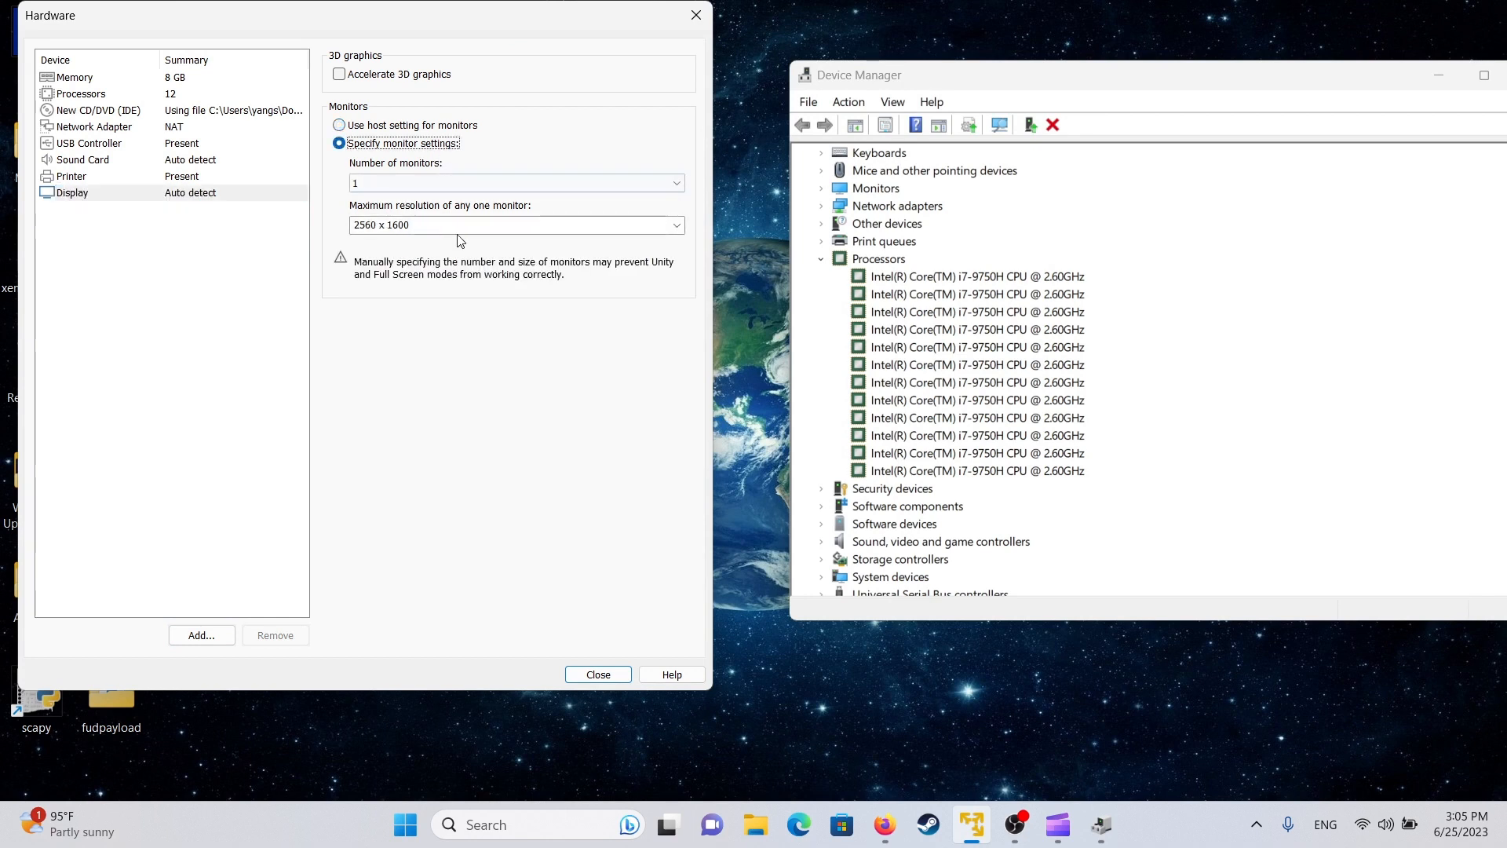
{"action": "left_click", "coordinate": [678, 226]}
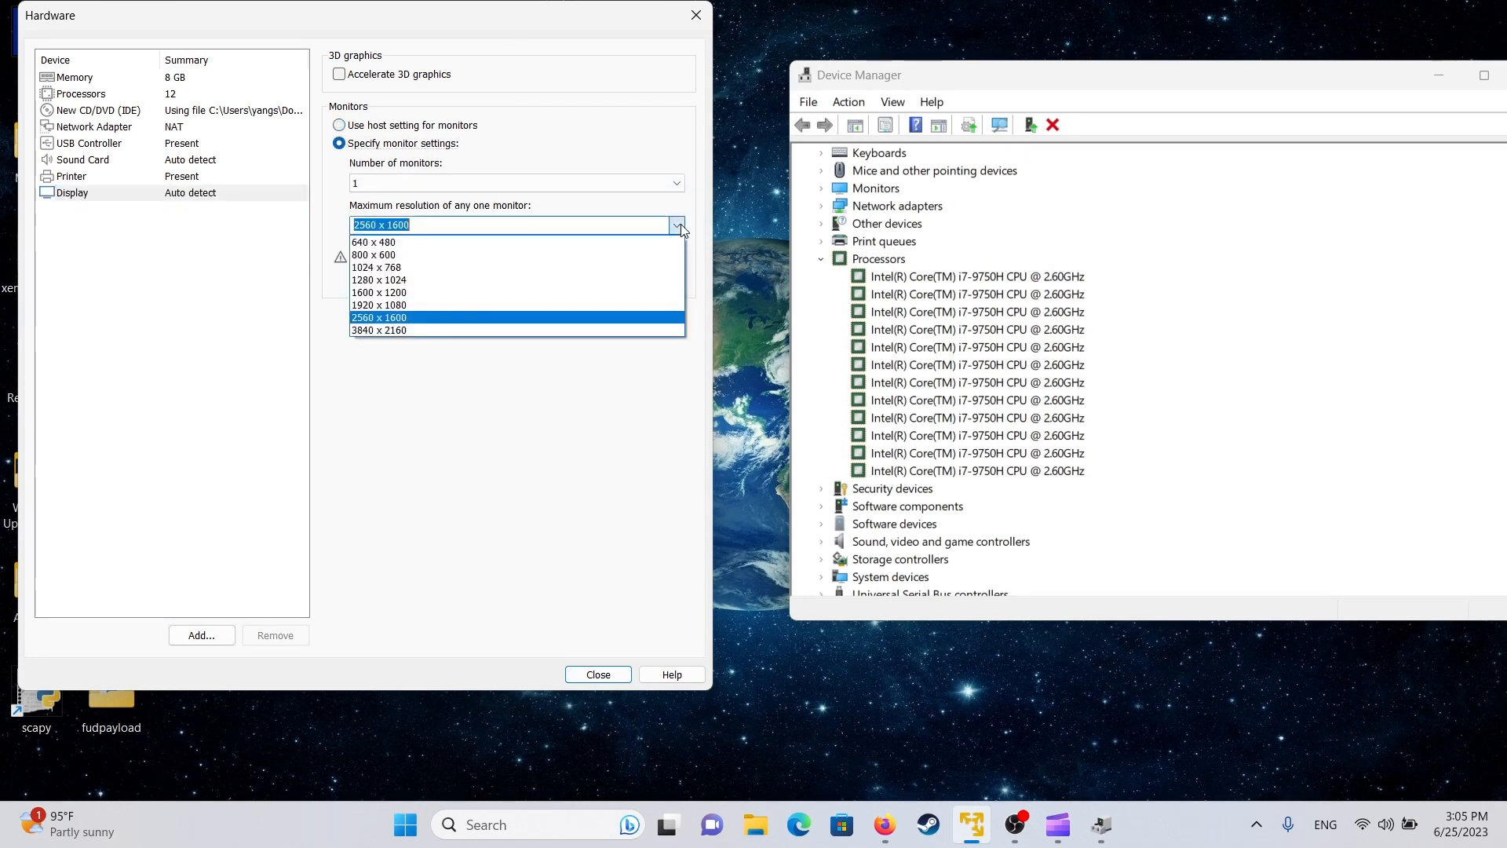
{"action": "left_click", "coordinate": [544, 308]}
- Return monitors to the host setting, close hardware settings and finish creating the VM
{"action": "left_click", "coordinate": [392, 224]}
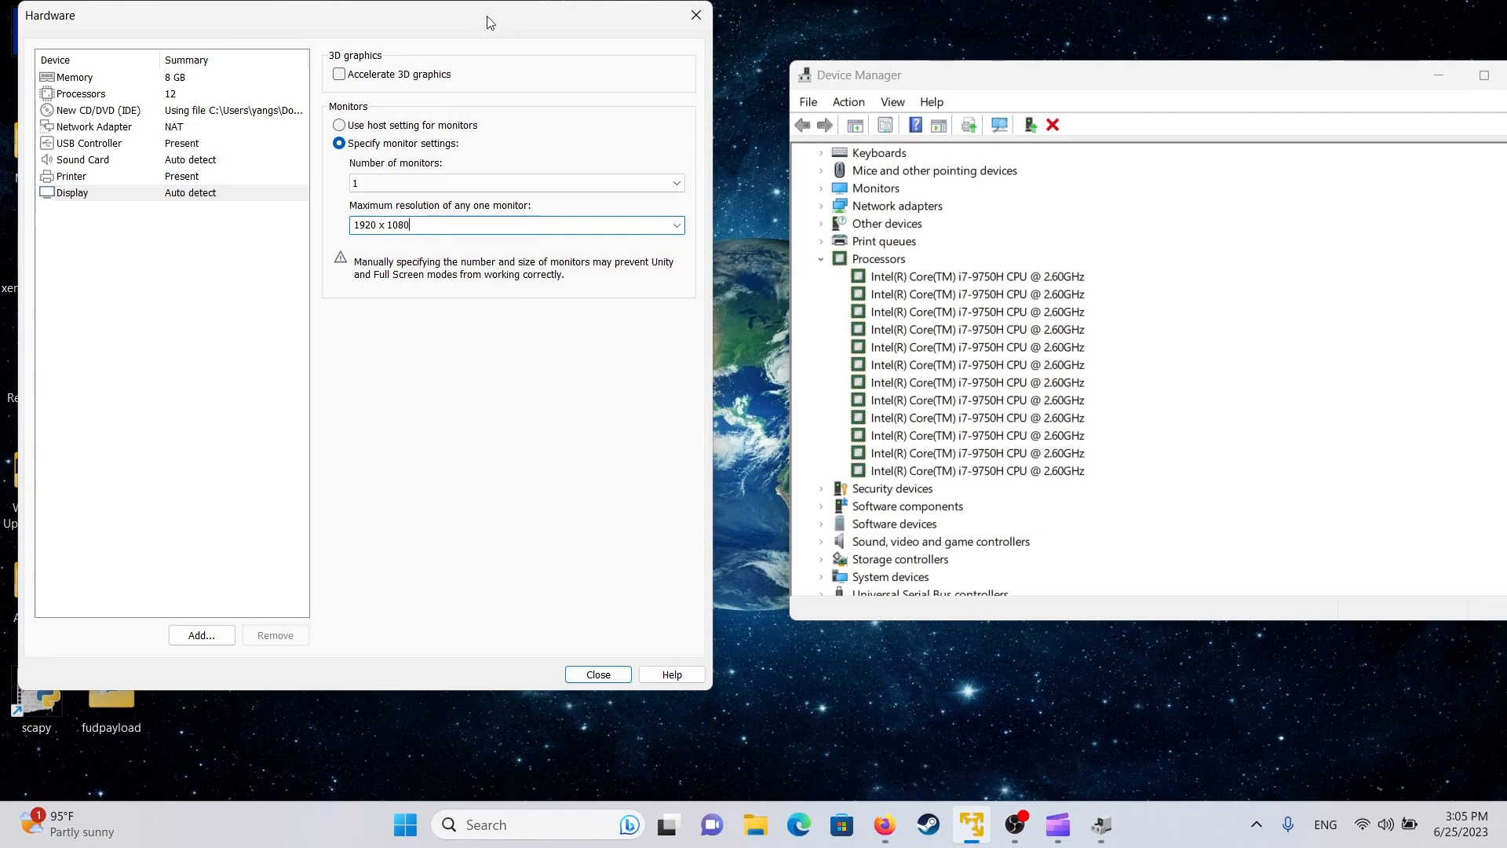
{"action": "left_click_drag", "start_coordinate": [487, 24], "coordinate": [551, 39]}
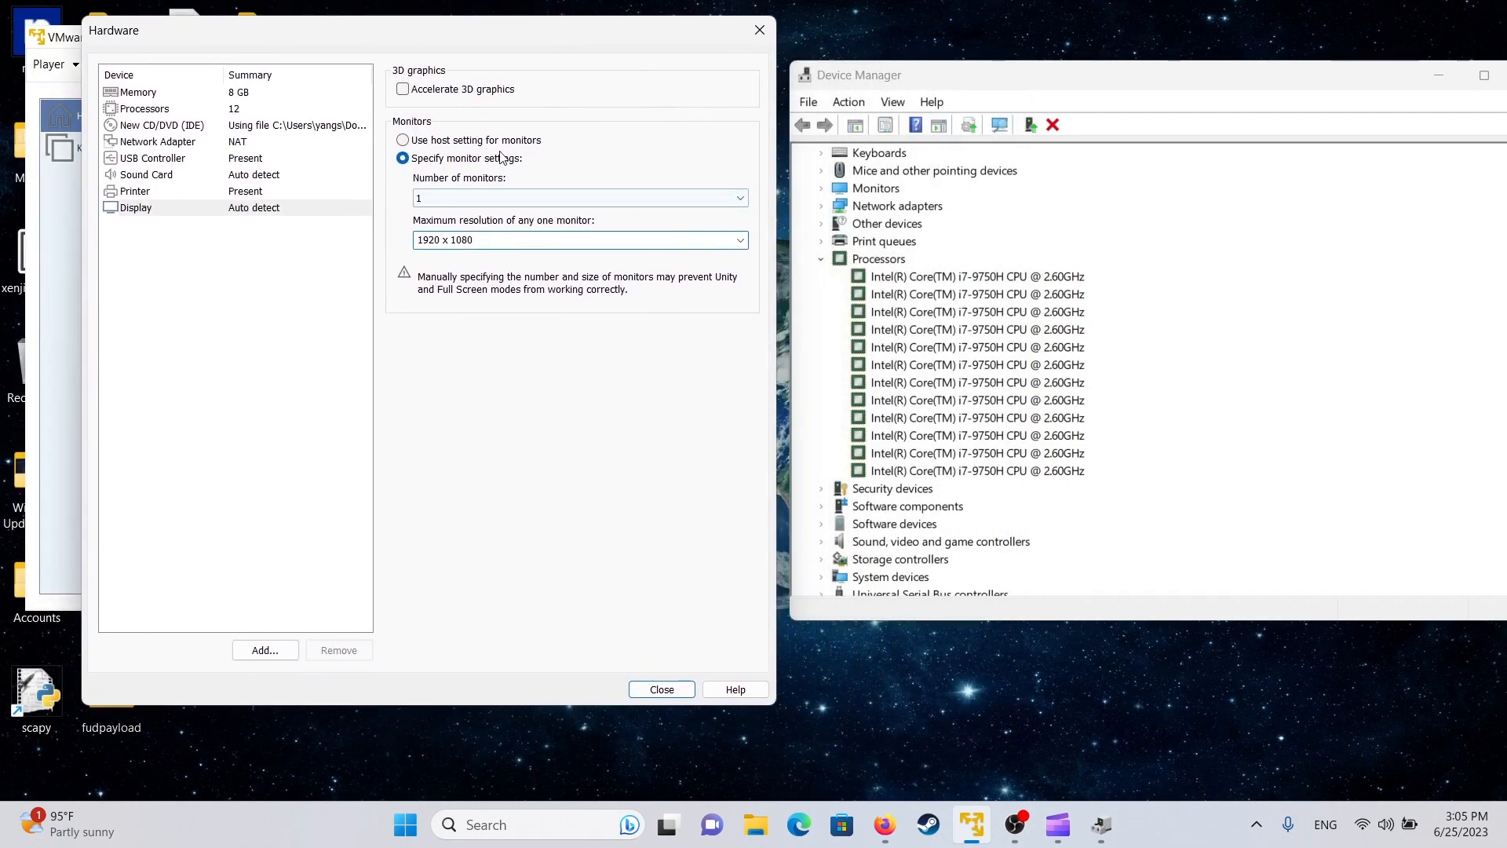
{"action": "left_click", "coordinate": [495, 141]}
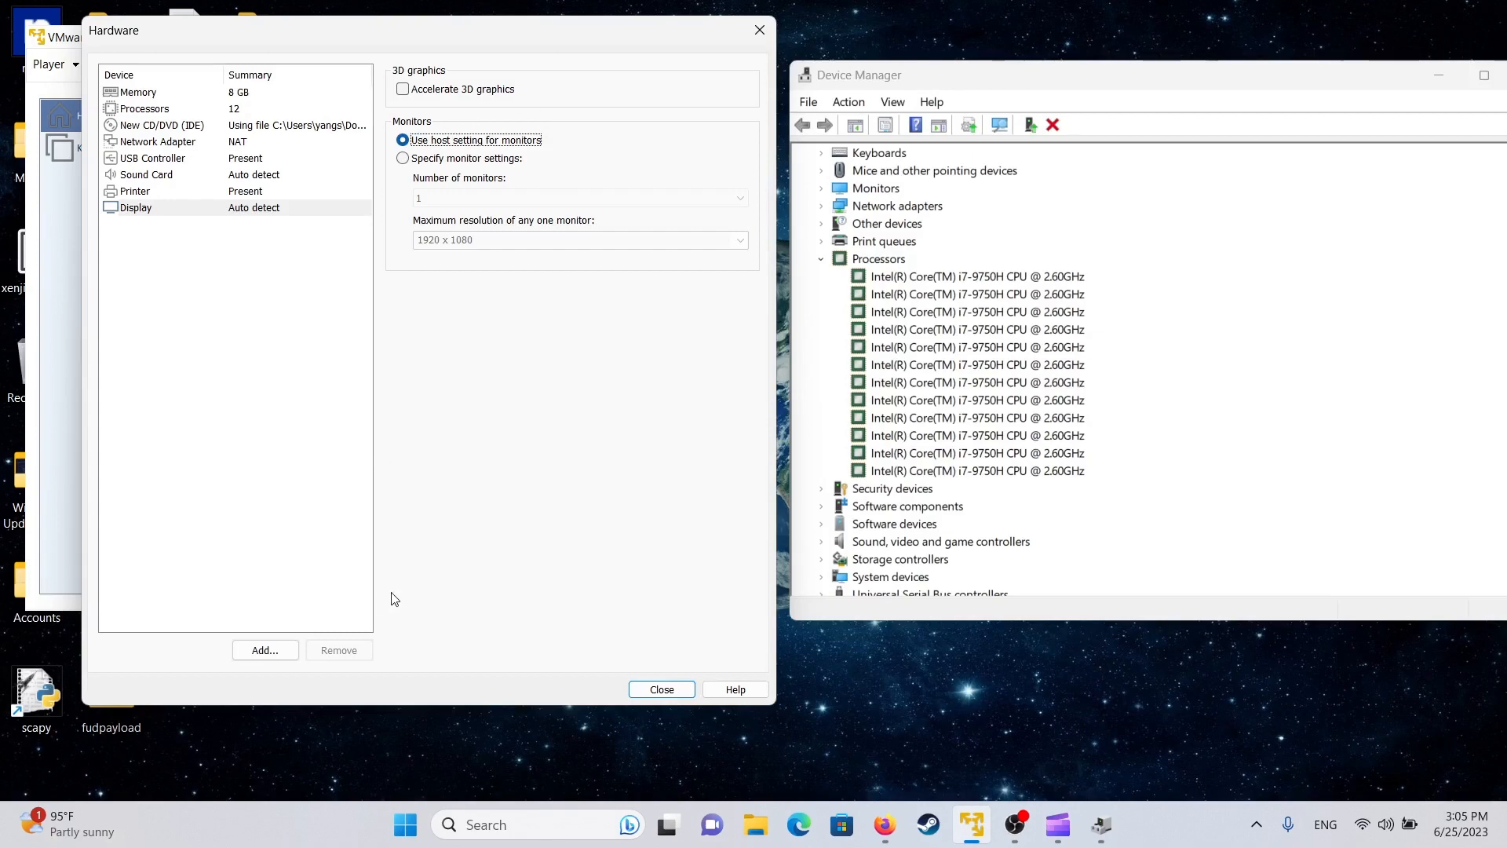
{"action": "left_click", "coordinate": [662, 689]}
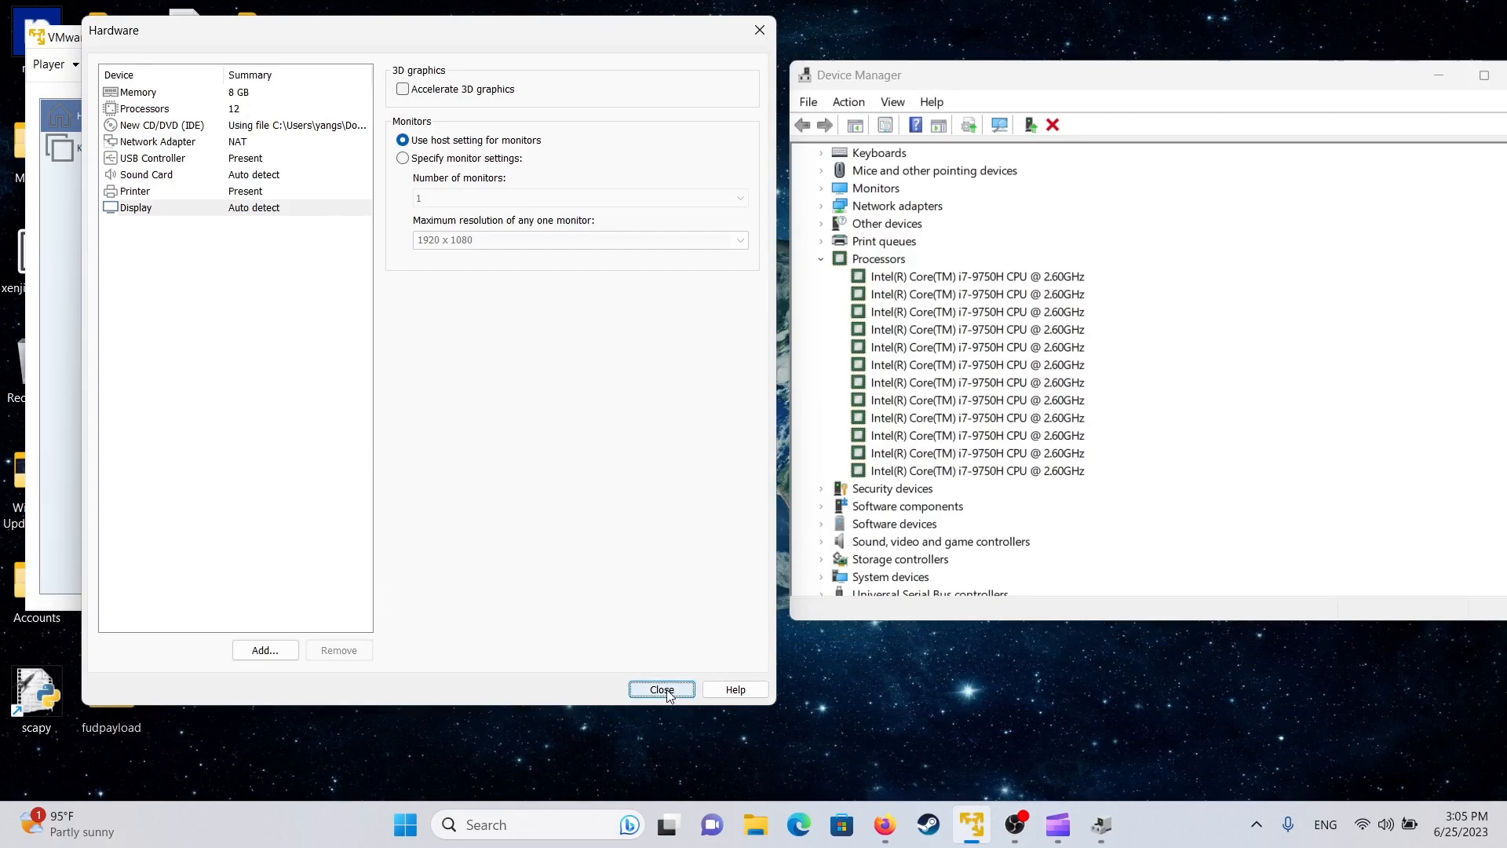
{"action": "left_click", "coordinate": [445, 505]}
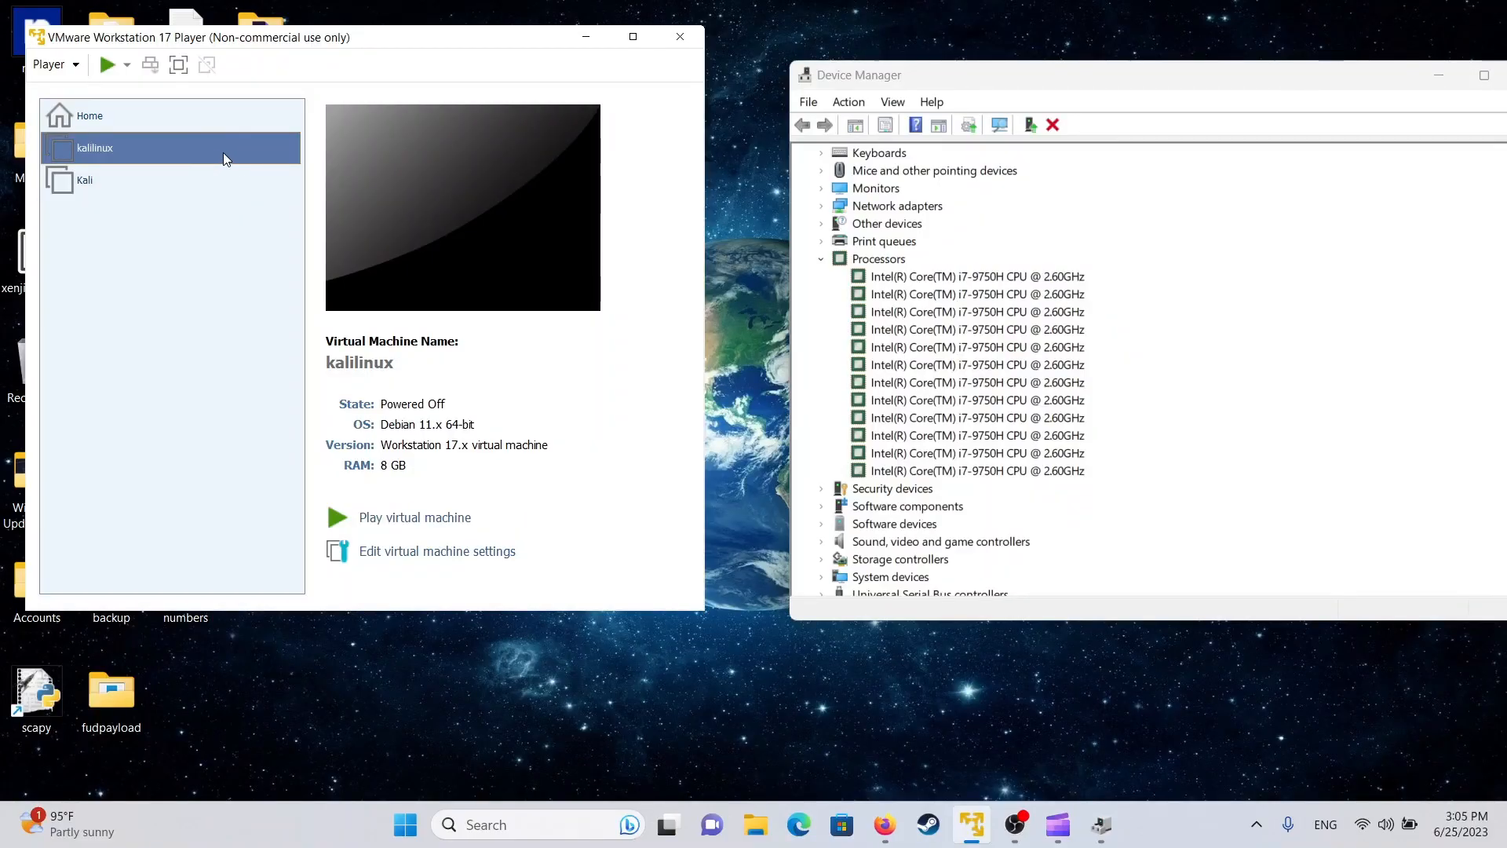
- Power on the kalilinux VM and maximize its window to fill the screen
{"action": "left_click", "coordinate": [432, 520]}
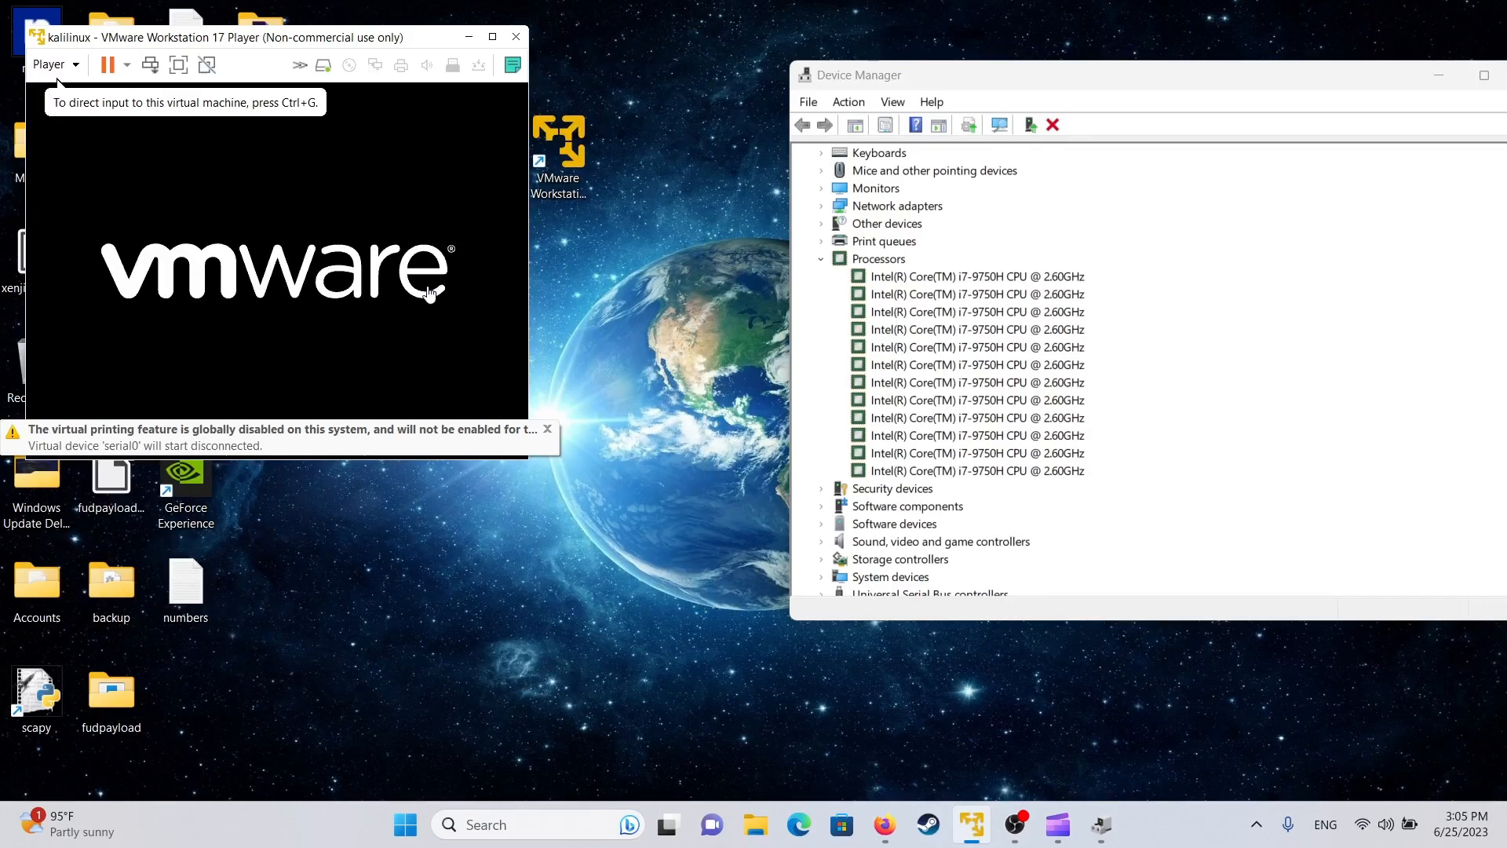
{"action": "left_click_drag", "start_coordinate": [322, 36], "coordinate": [555, 130]}
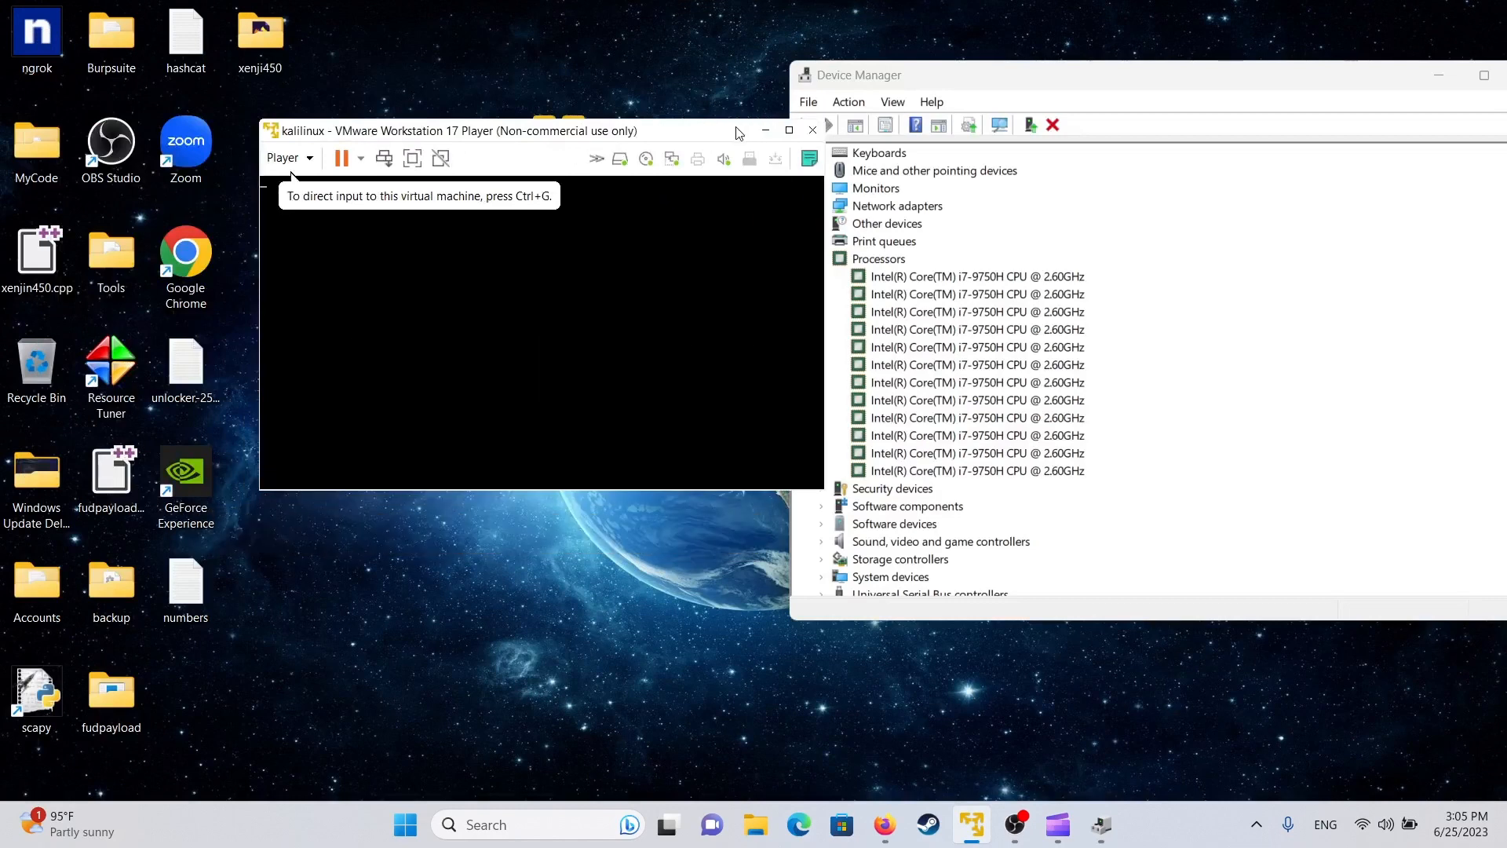
{"action": "left_click", "coordinate": [785, 132]}
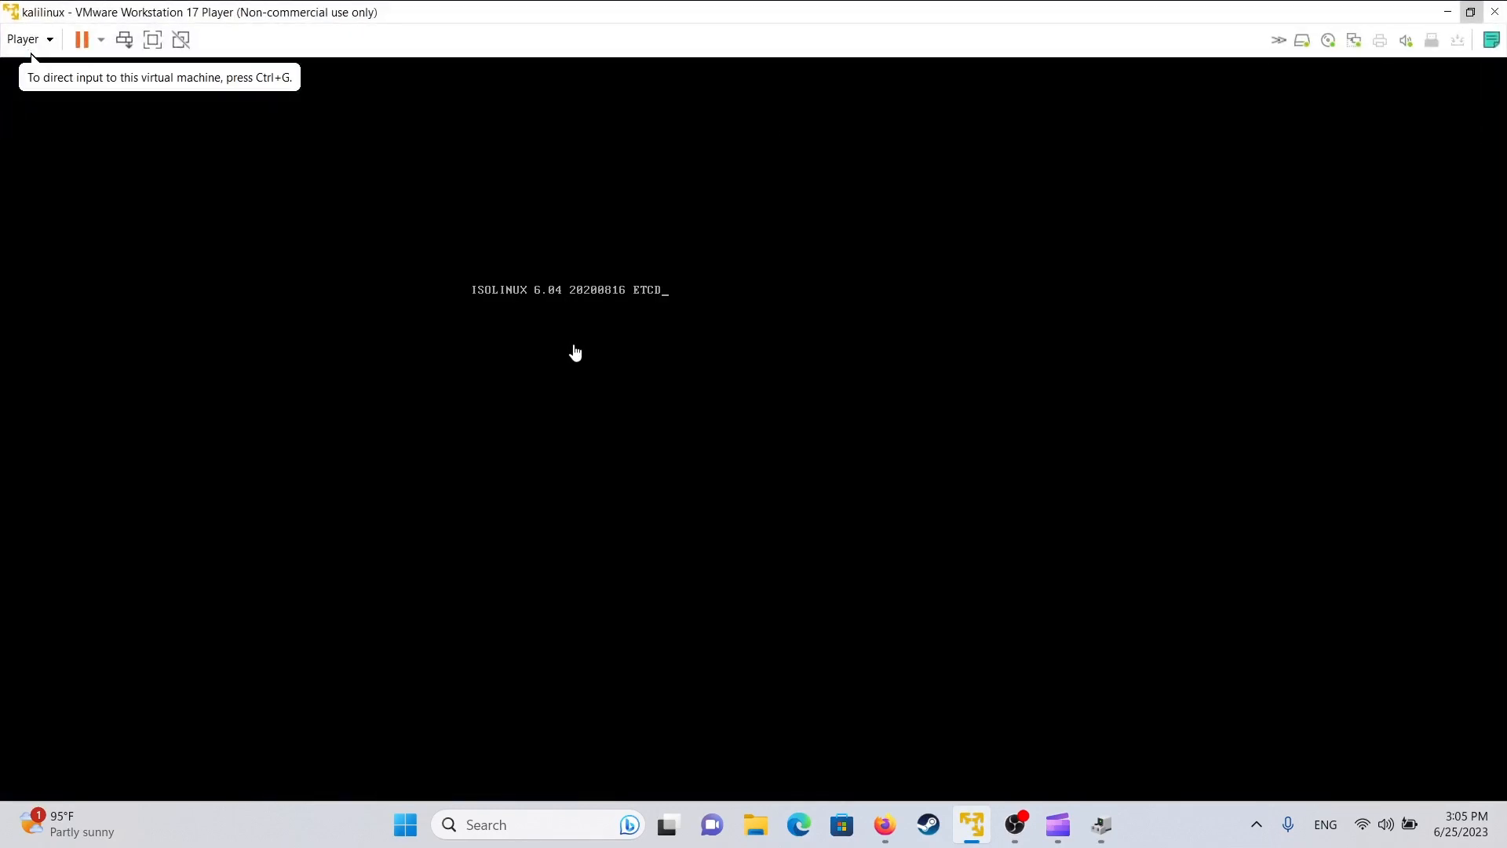
- Select Graphical install in the Kali boot menu and start it
{"action": "left_click", "coordinate": [646, 341]}
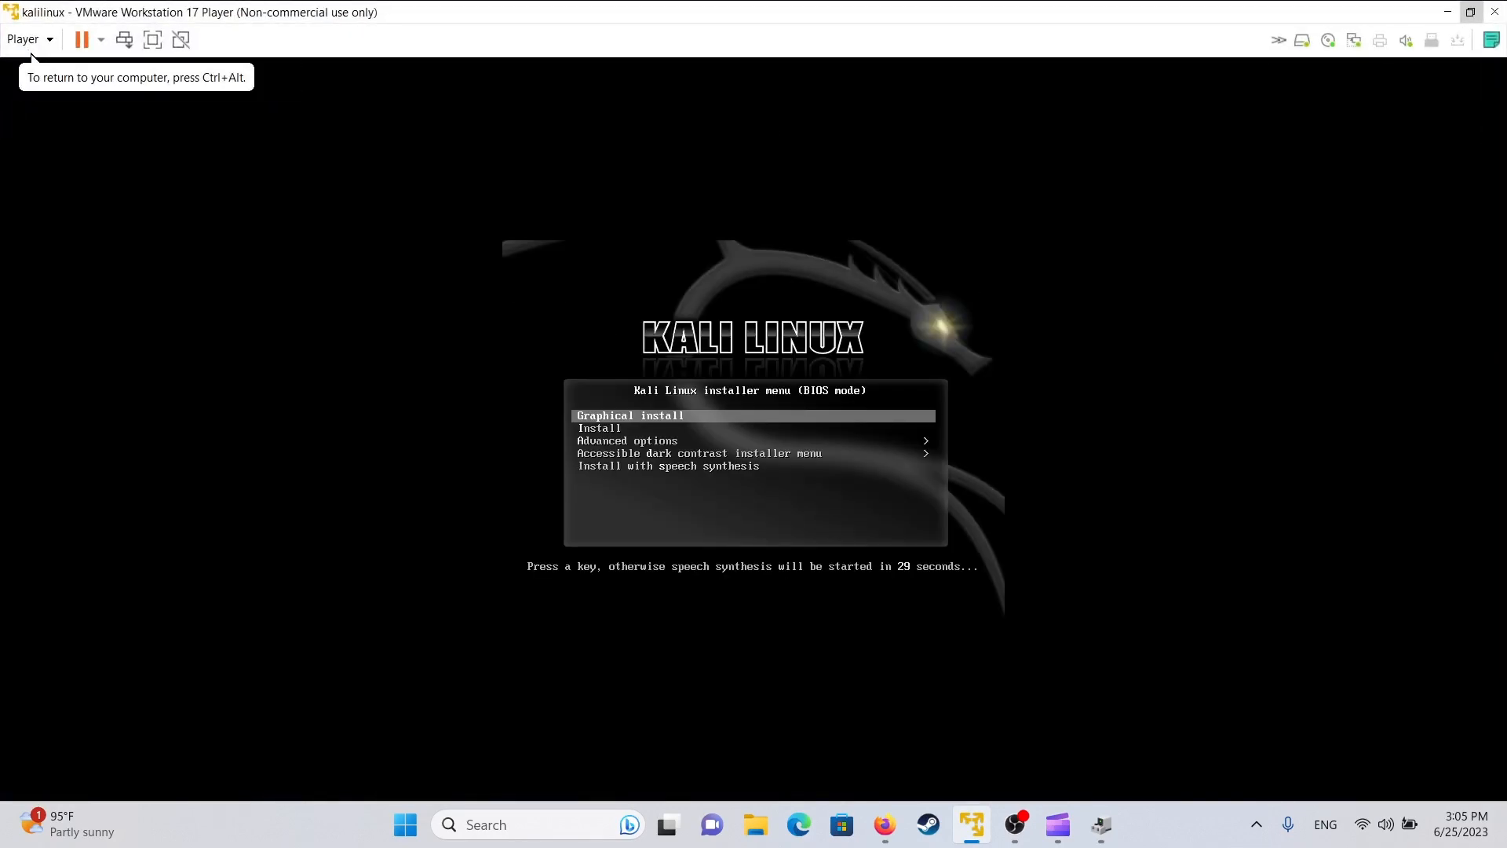
{"action": "key", "text": "Down"}
{"action": "key", "text": "Down"}
{"action": "key", "text": "Down"}
{"action": "key", "text": "Down"}
{"action": "key", "text": "Up"}
{"action": "key", "text": "Up"}
{"action": "key", "text": "Up"}
{"action": "key", "text": "Up"}
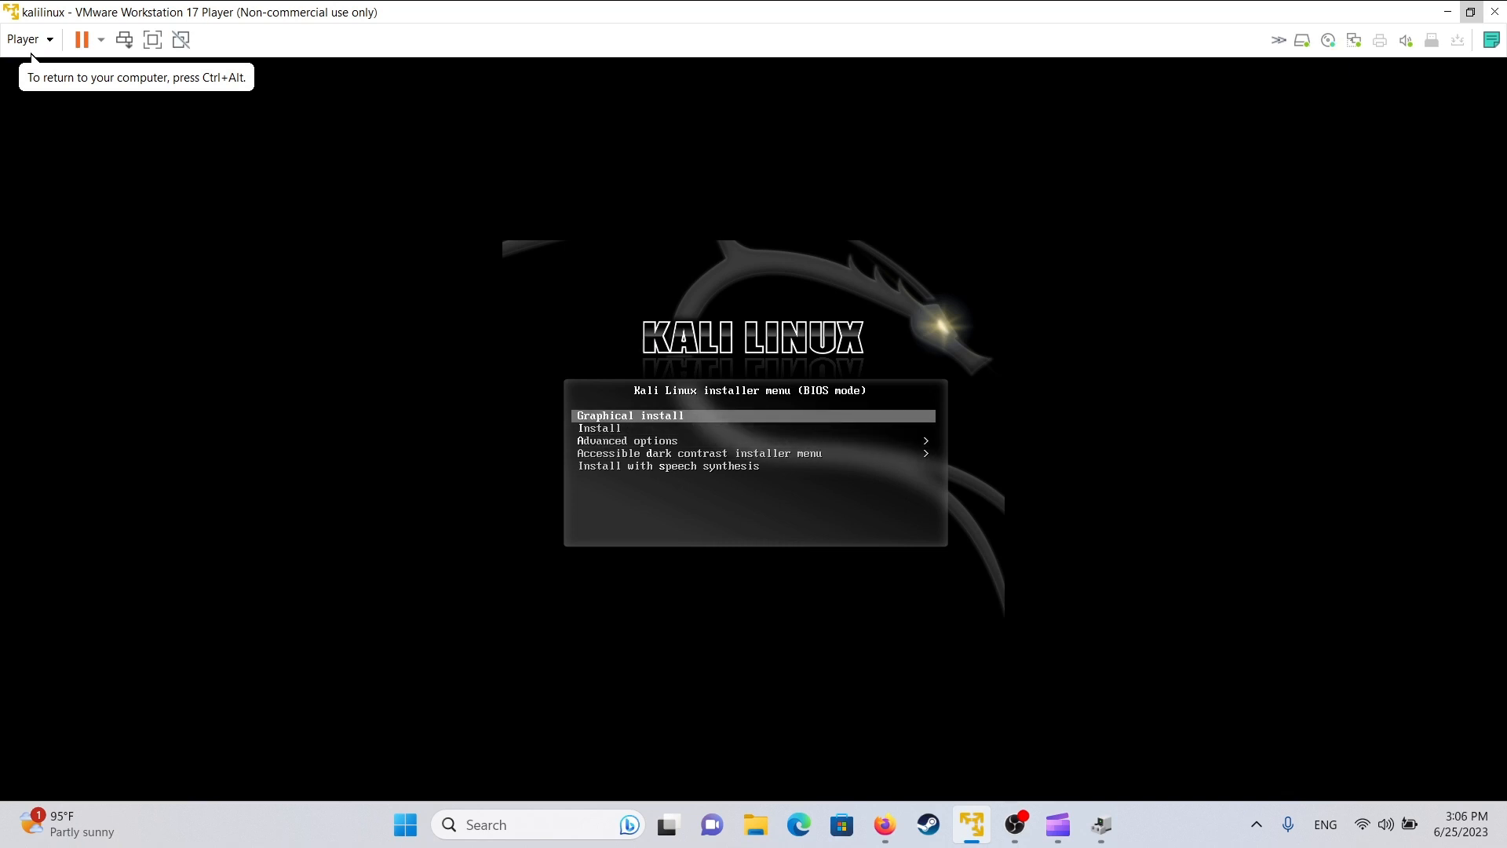
{"action": "key", "text": "Return"}
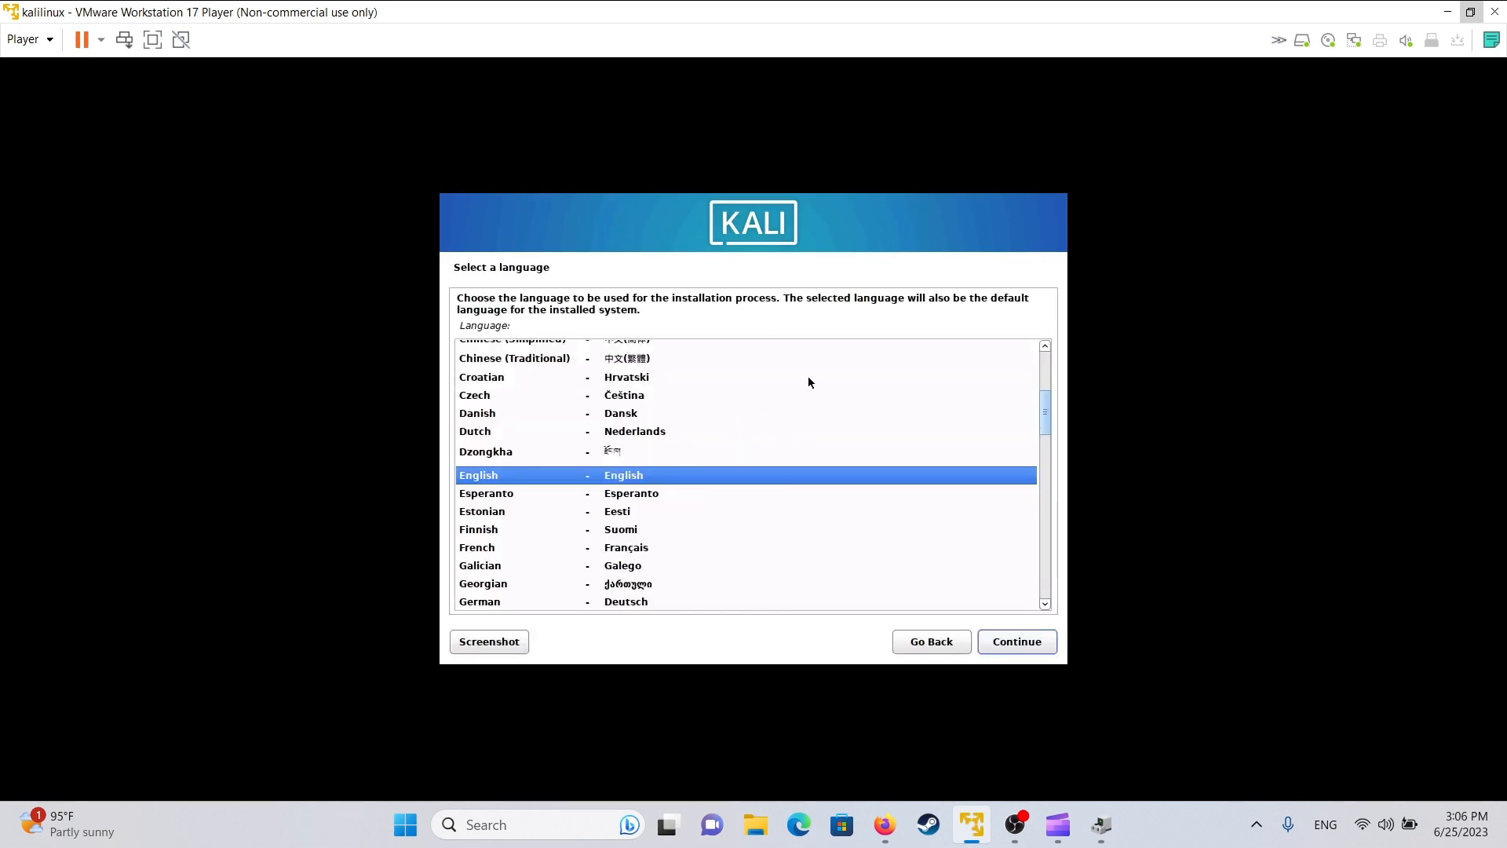
- Confirm English language, United States location and the American English keymap
{"action": "left_click", "coordinate": [1013, 651]}
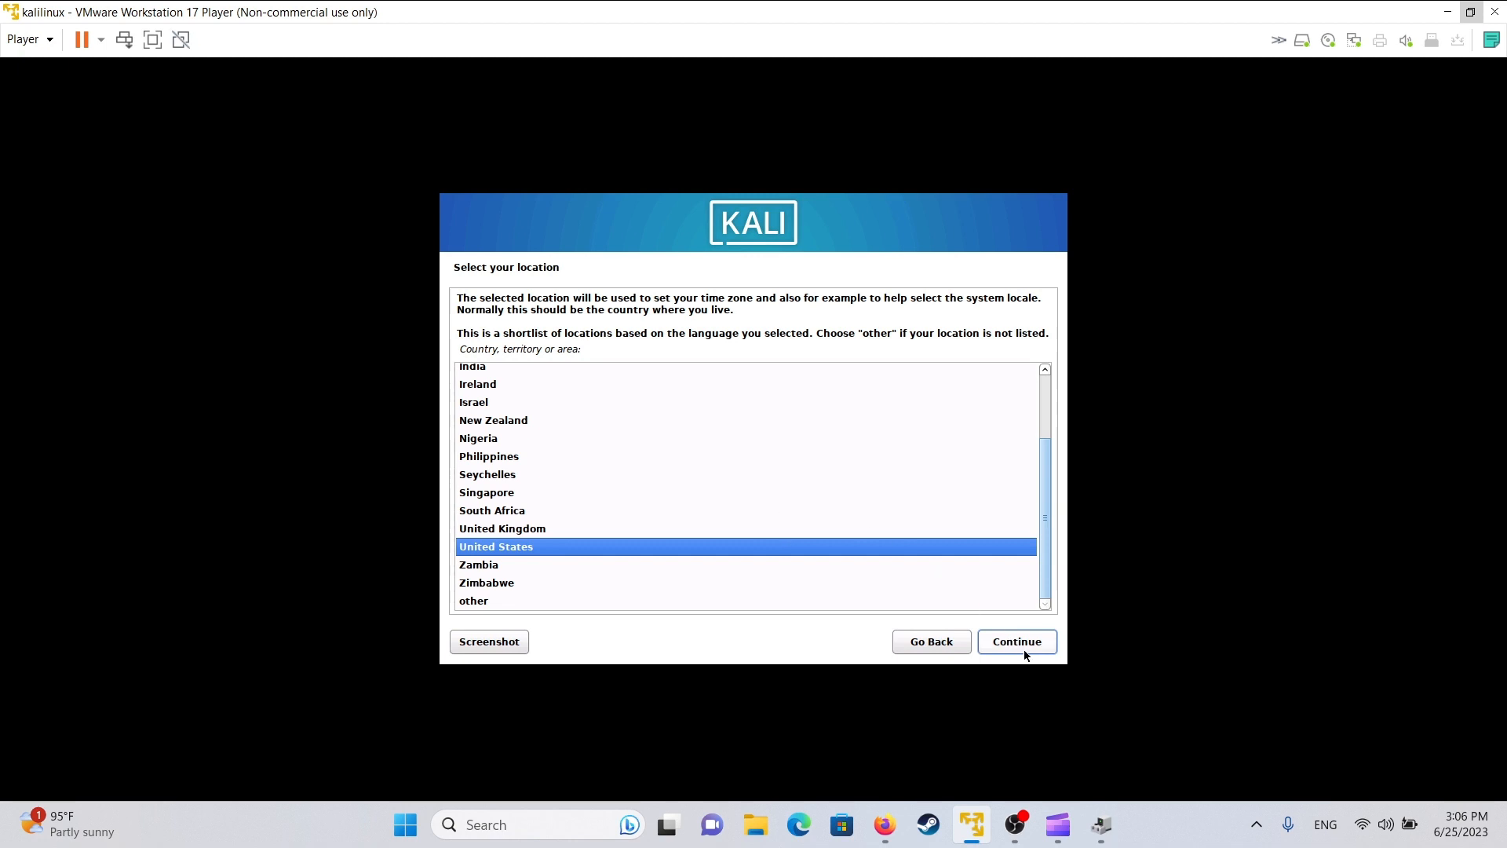
{"action": "left_click", "coordinate": [983, 633]}
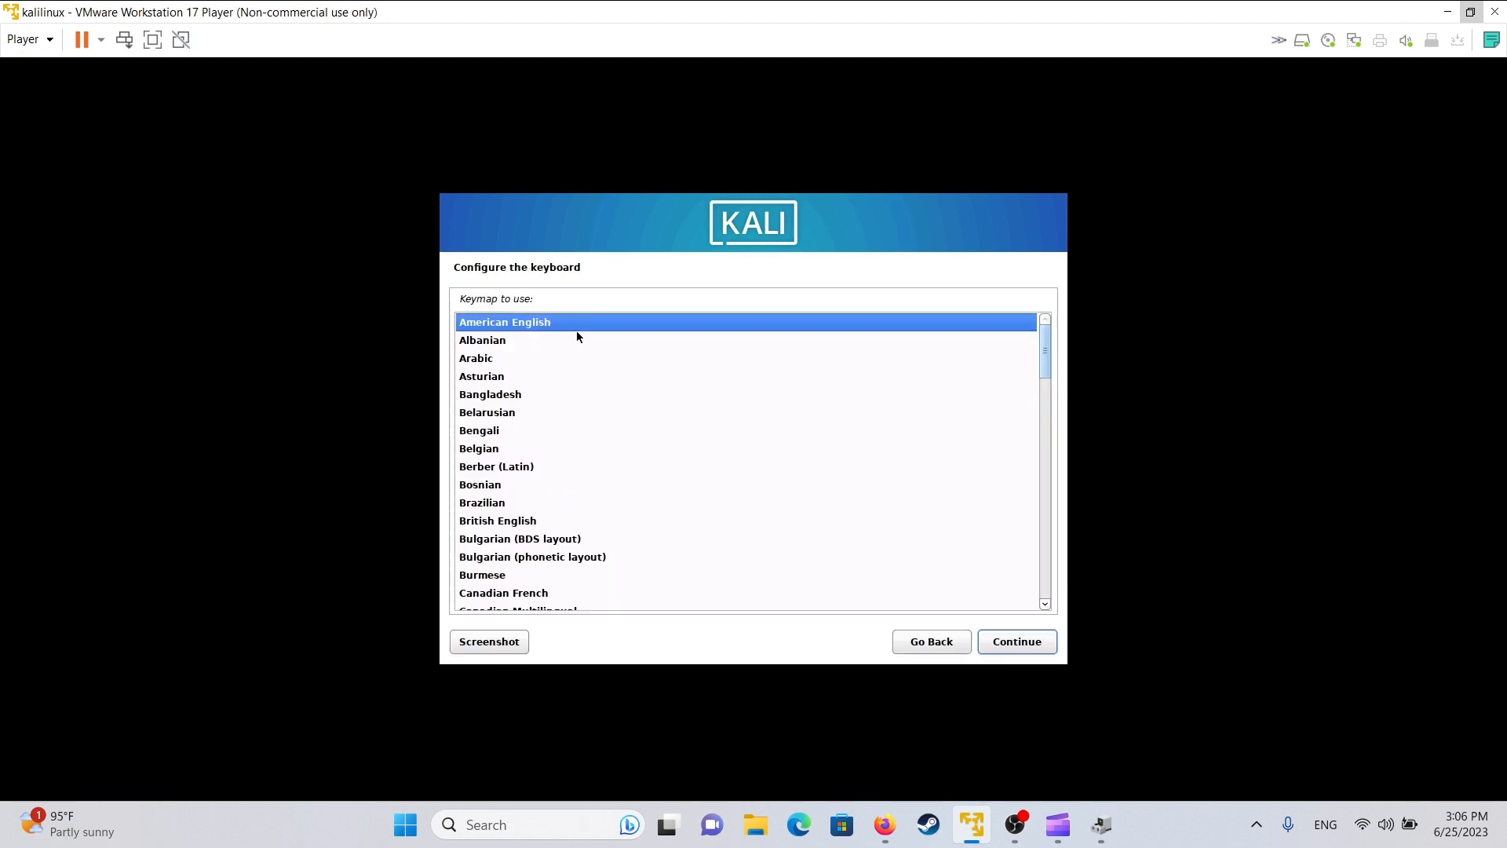
{"action": "left_click", "coordinate": [1010, 639]}
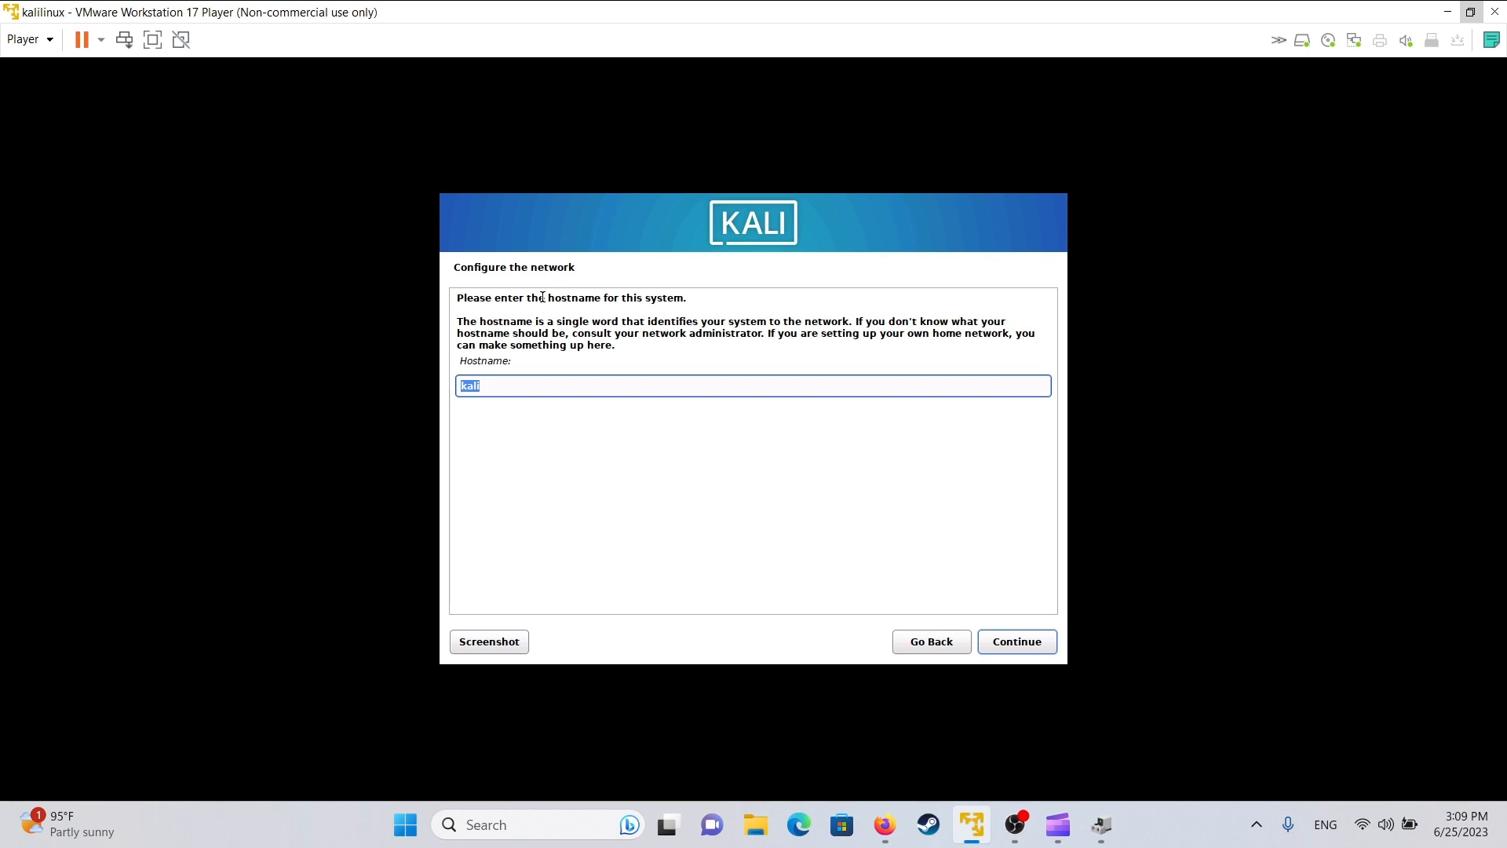
- Keep 'kali' as the hostname and leave the domain name blank
{"action": "left_click_drag", "start_coordinate": [549, 388], "coordinate": [441, 390]}
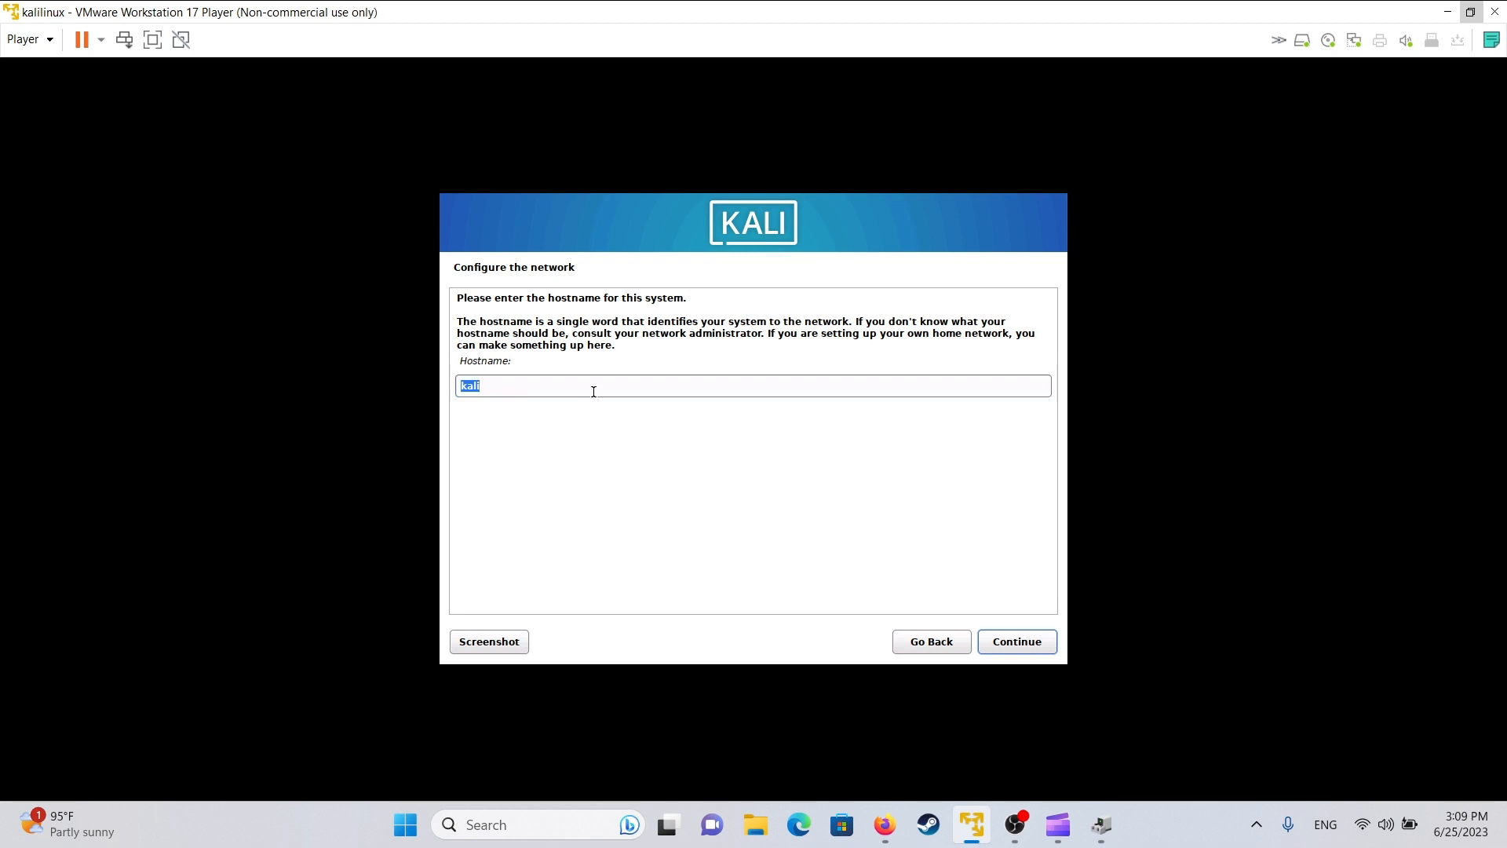
{"action": "left_click", "coordinate": [620, 388]}
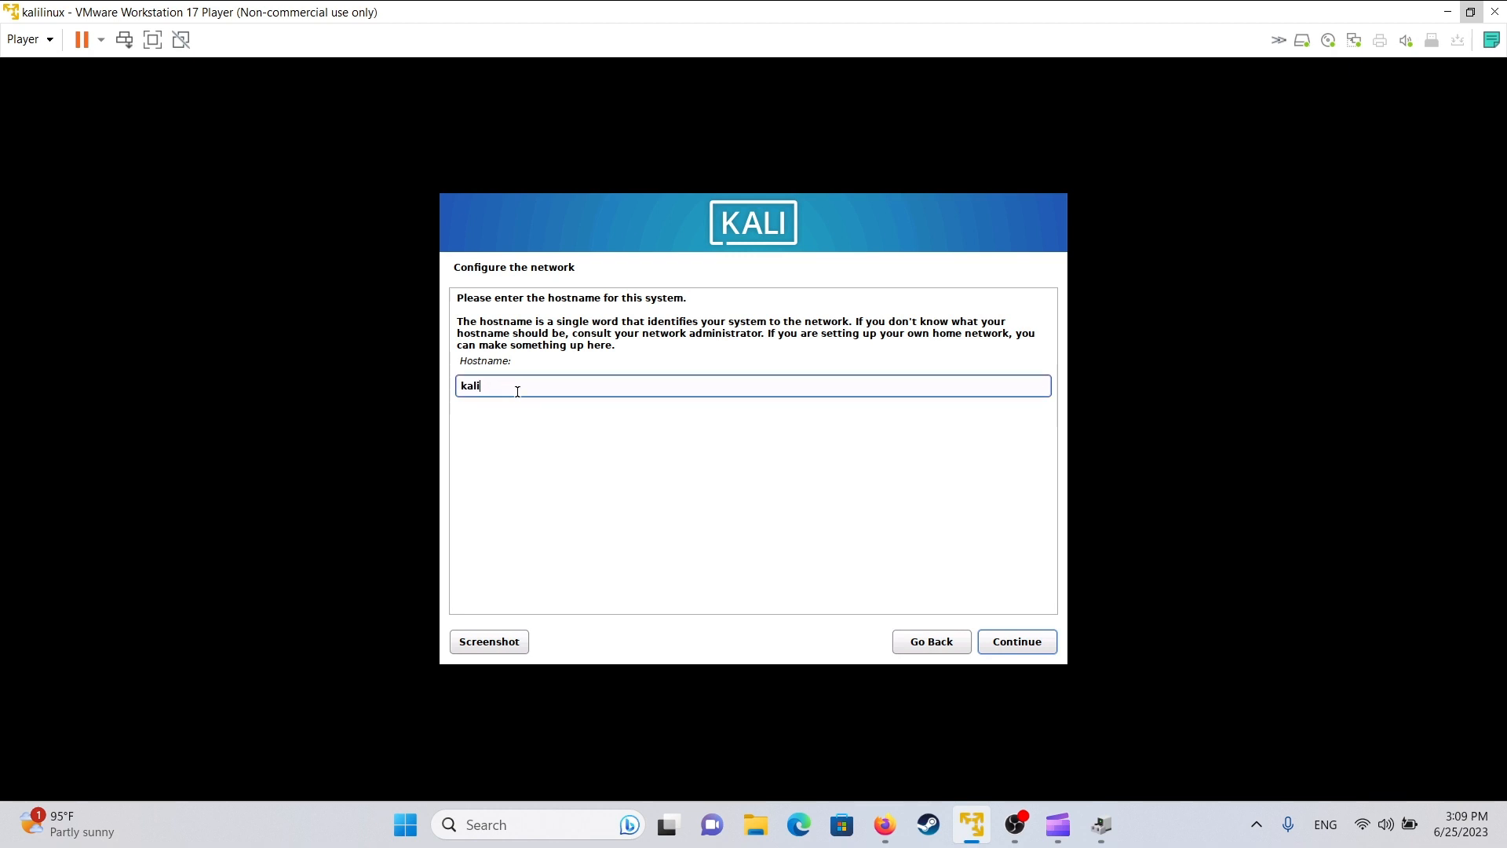
{"action": "left_click", "coordinate": [1026, 640]}
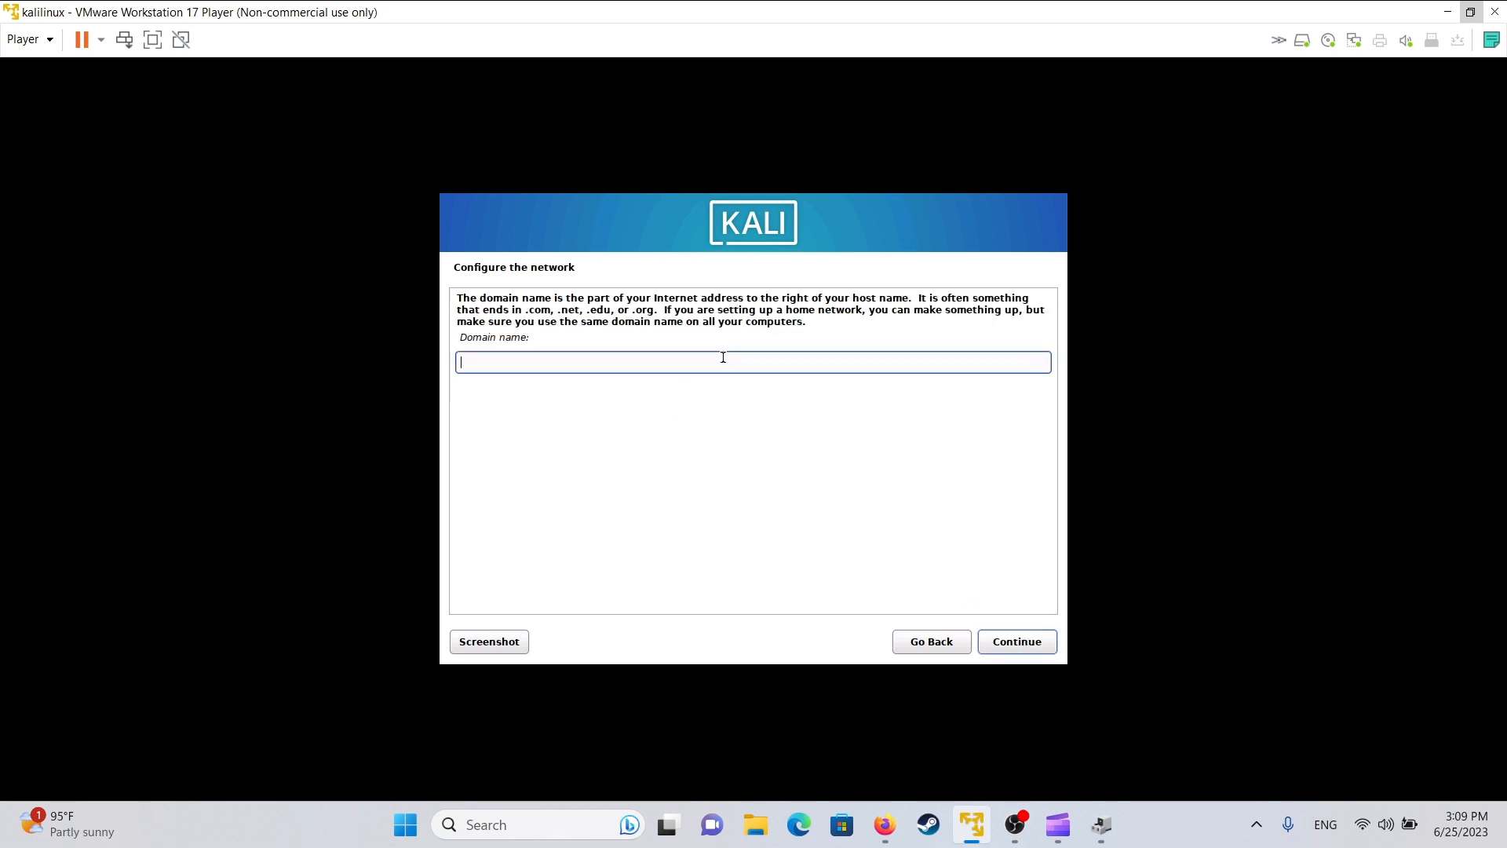
{"action": "left_click", "coordinate": [1020, 641]}
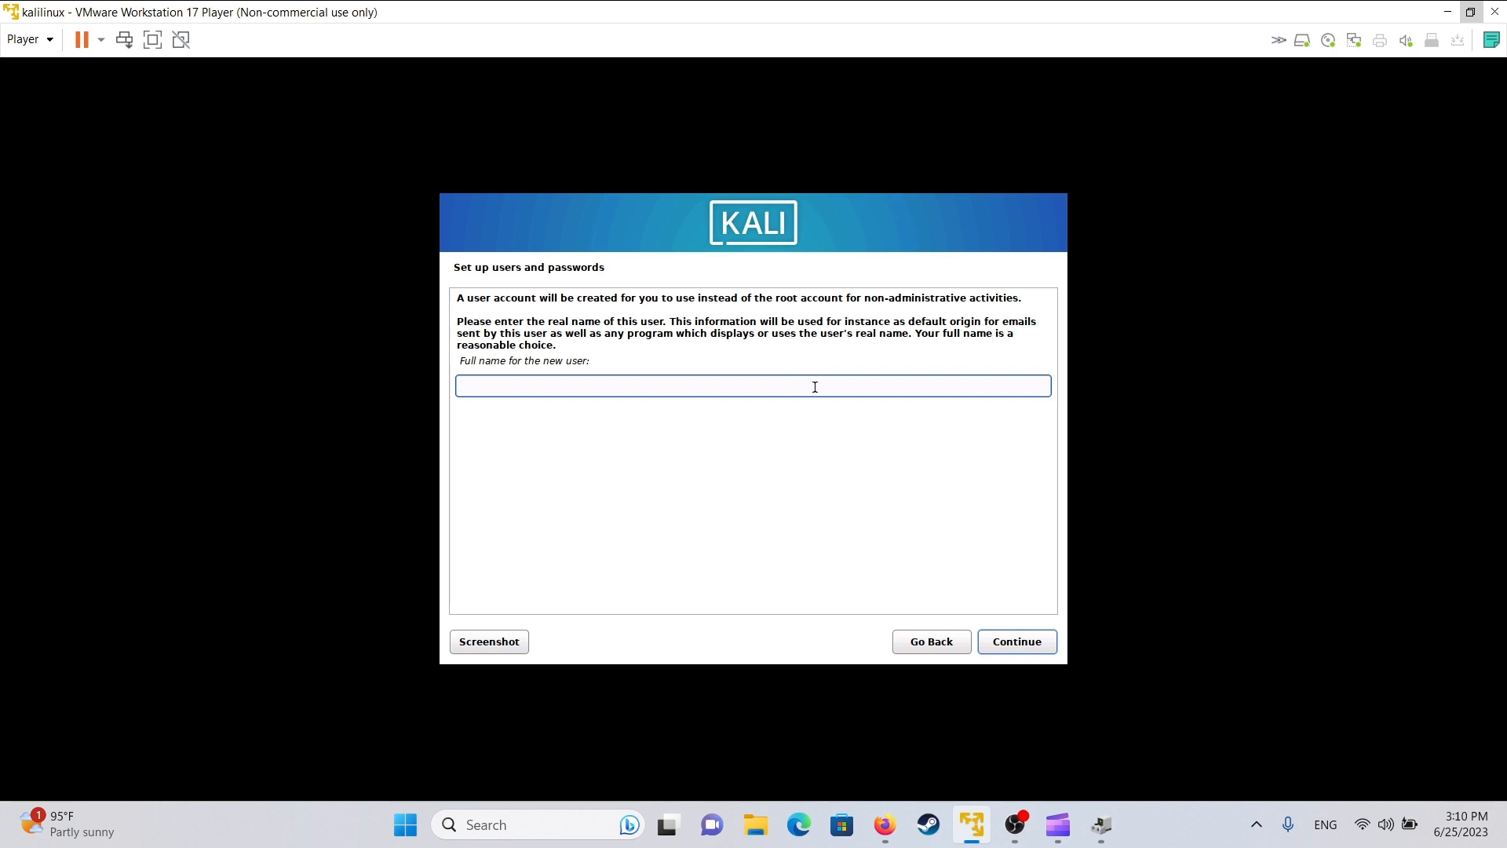
- Enter the new user's full name and accept the suggested username
{"action": "type", "text": "xenjin450"}
{"action": "left_click", "coordinate": [1025, 644]}
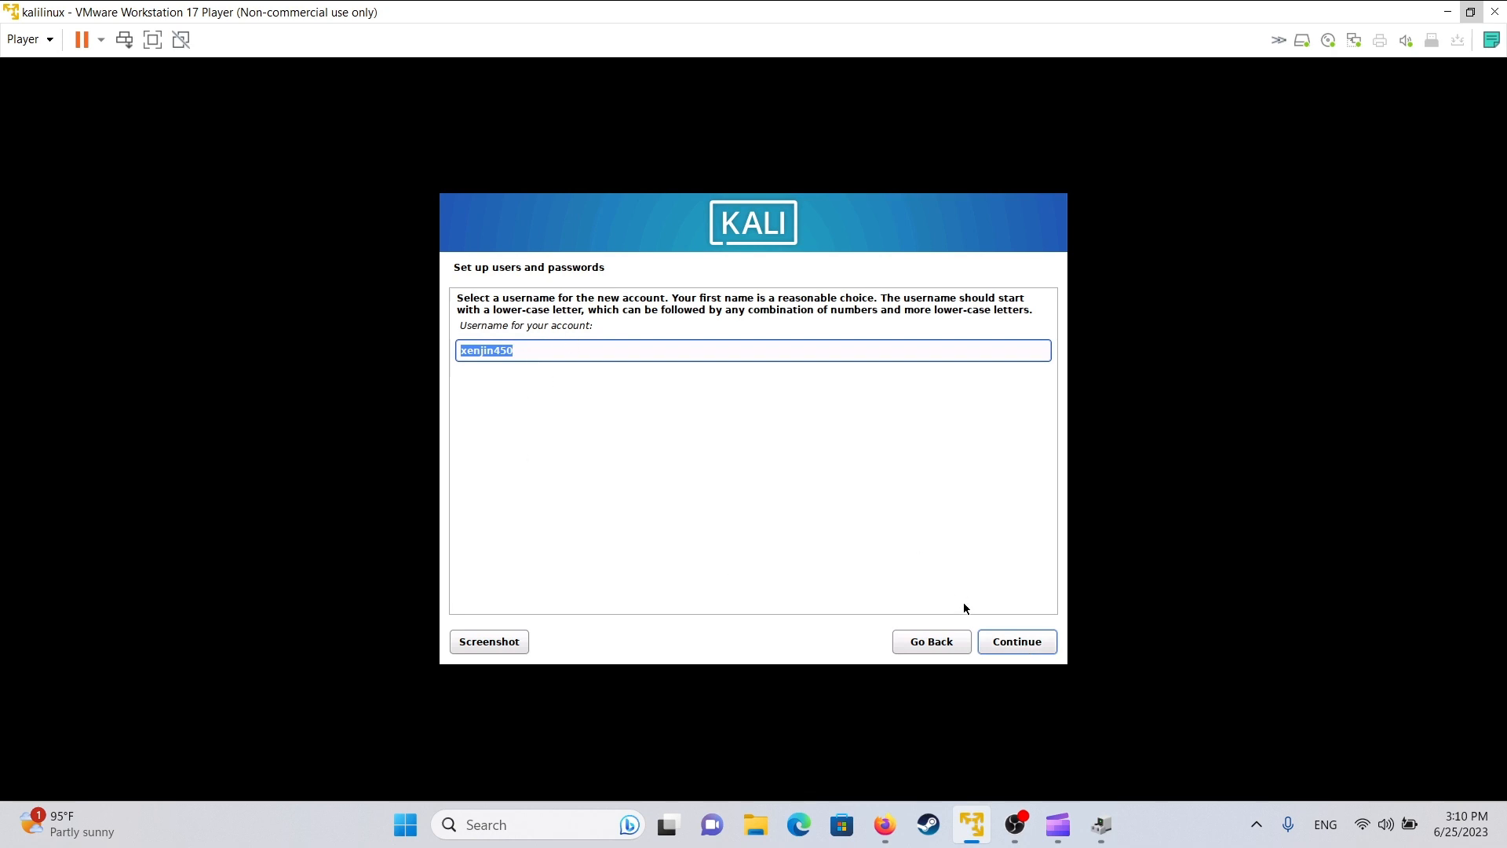
{"action": "left_click", "coordinate": [1015, 647]}
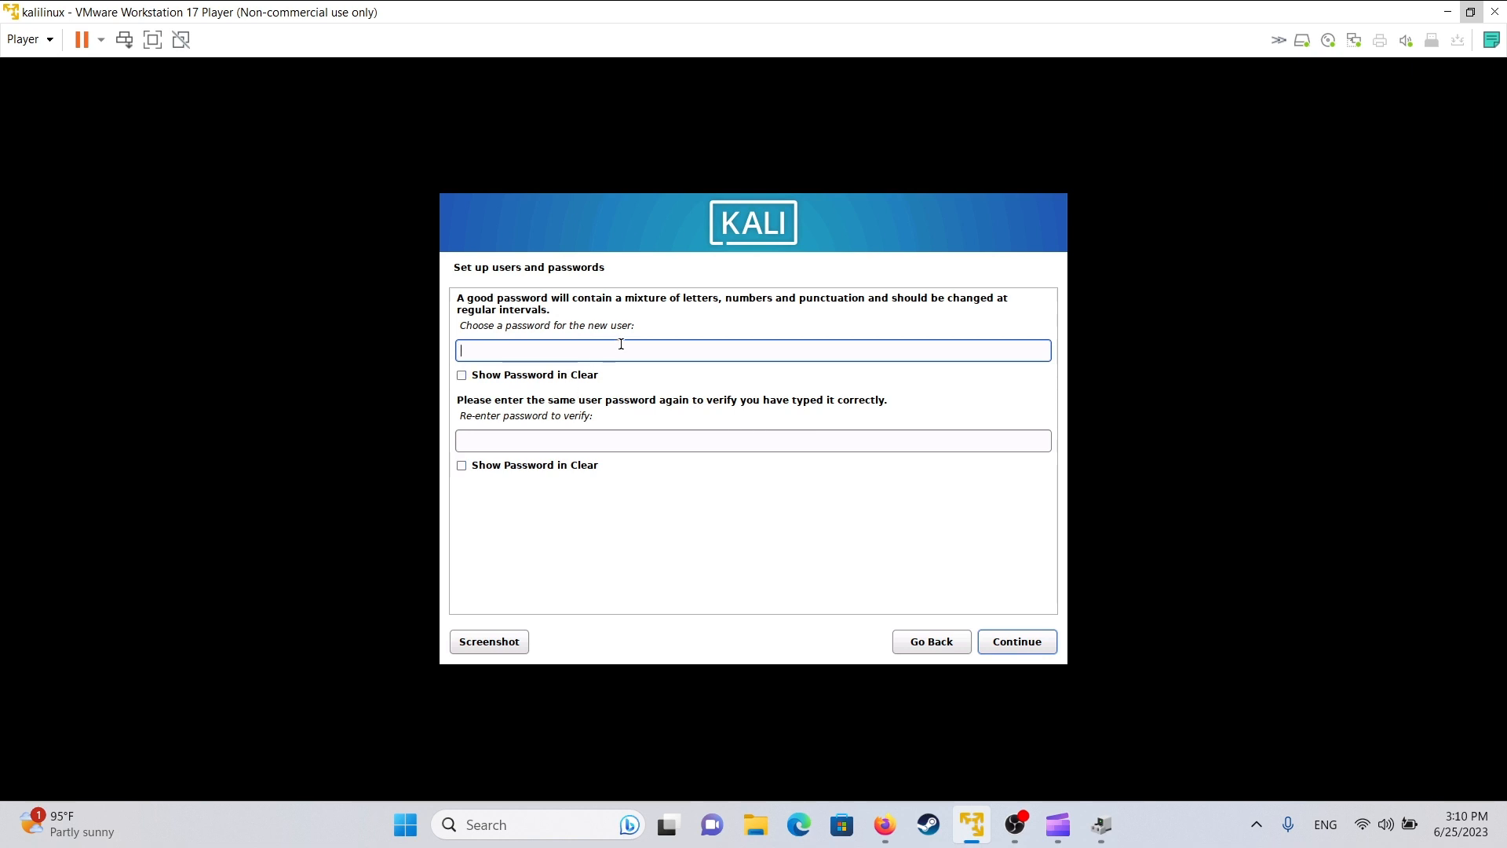
- Set the user's password and re-enter it to confirm
{"action": "type", "text": "kal"}
{"action": "left_click", "coordinate": [611, 440]}
{"action": "type", "text": "kal"}
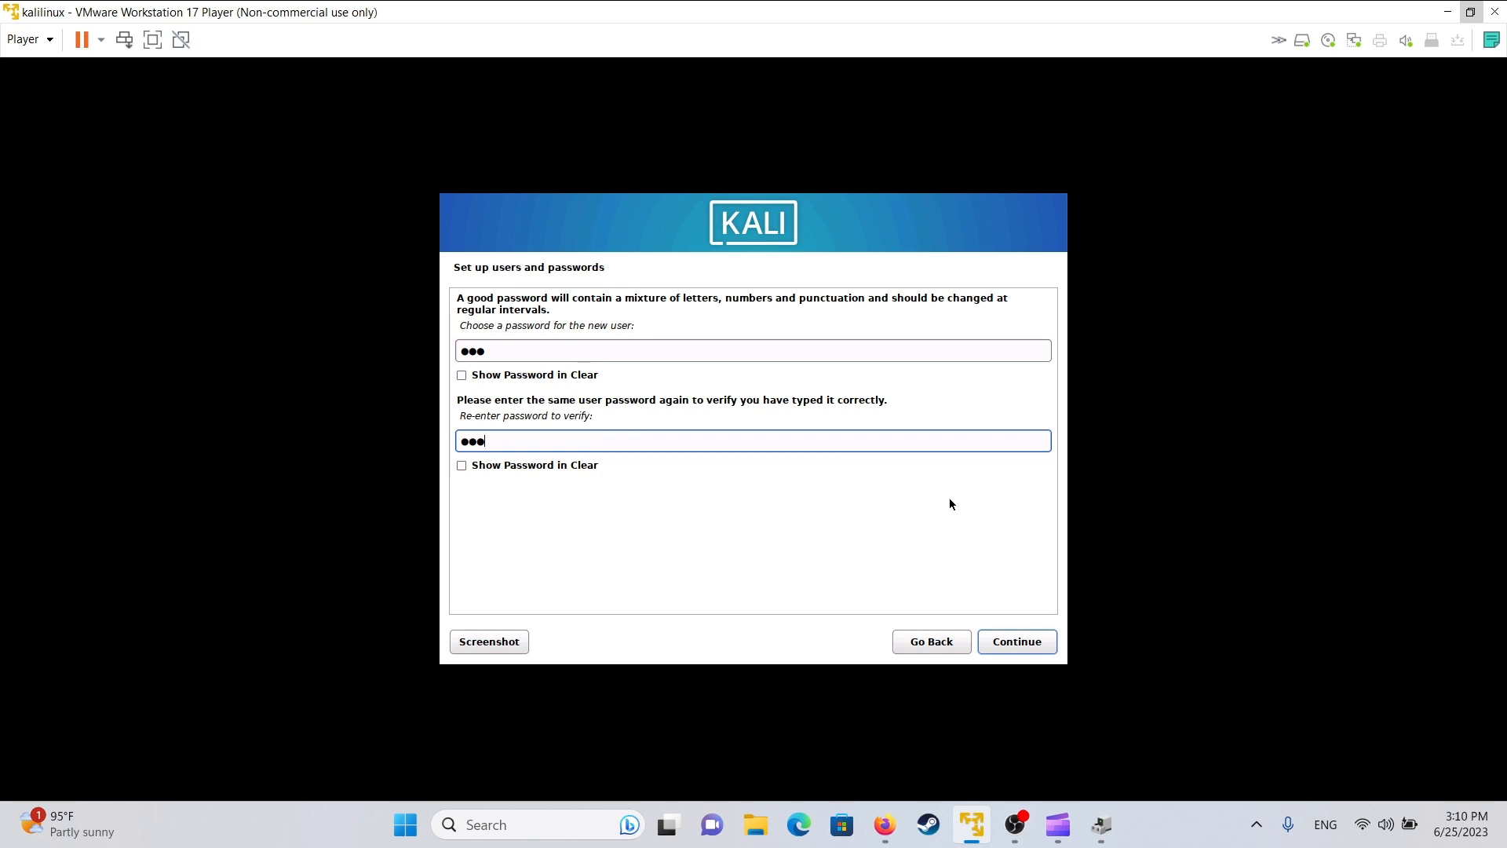
{"action": "left_click", "coordinate": [1029, 645]}
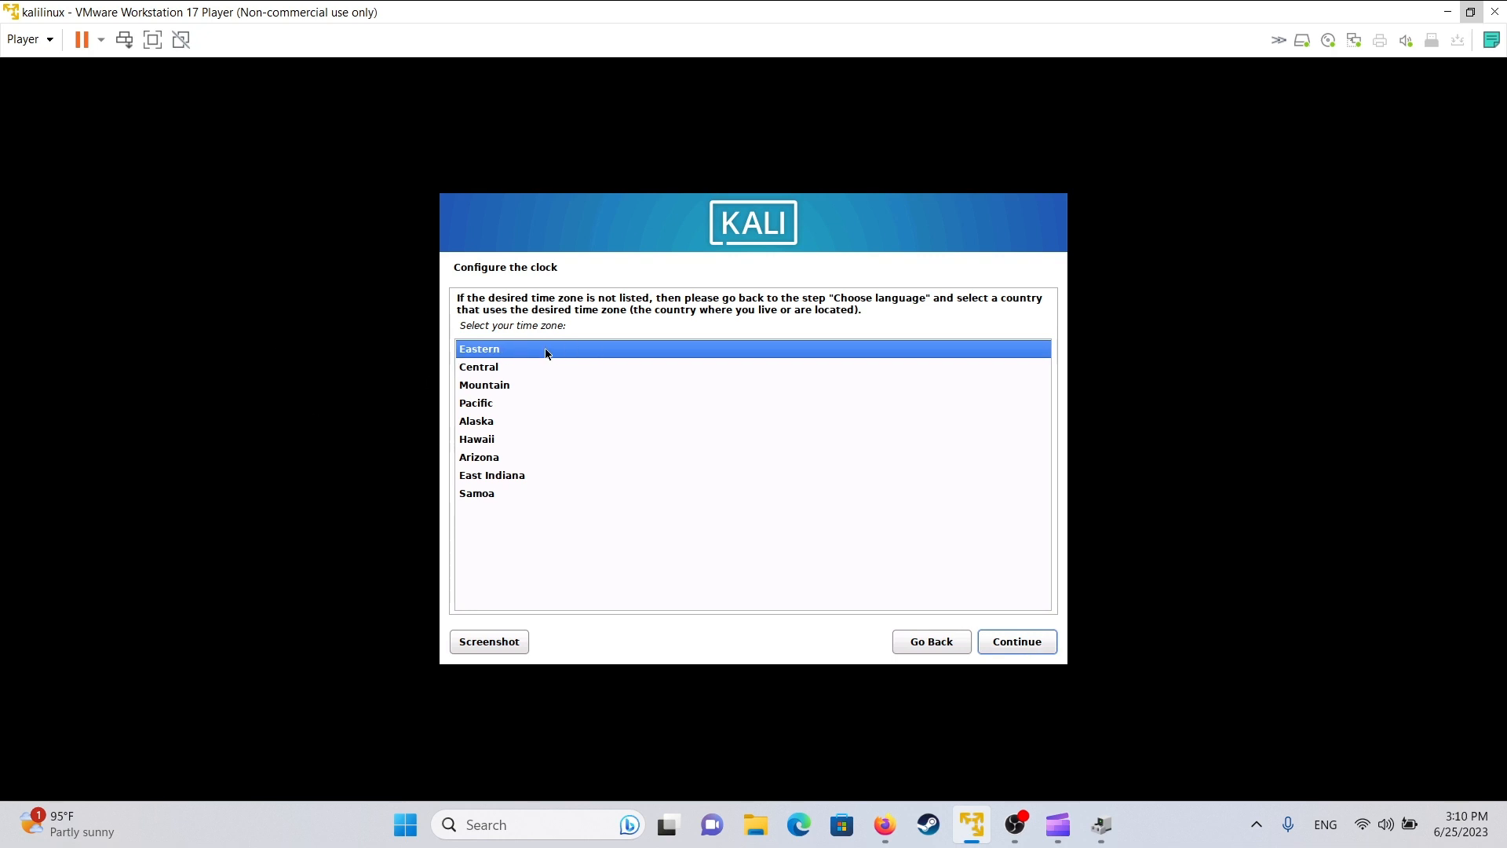
- Accept Eastern as the time zone
{"action": "left_click", "coordinate": [1001, 641]}
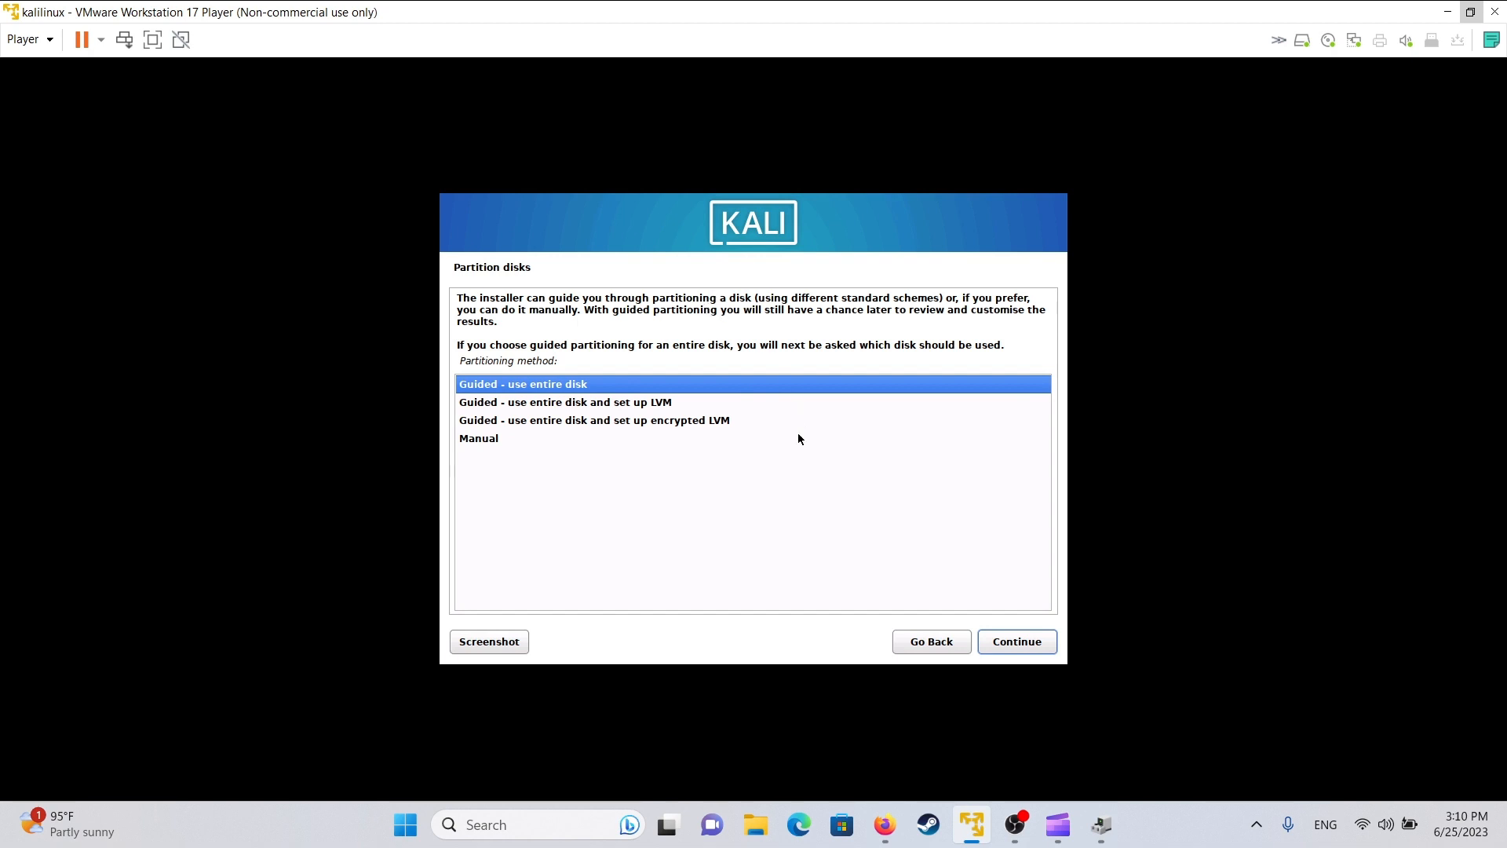
- After browsing LVM, encrypted LVM and manual options, confirm 'Guided - use entire disk'
{"action": "left_click", "coordinate": [636, 406]}
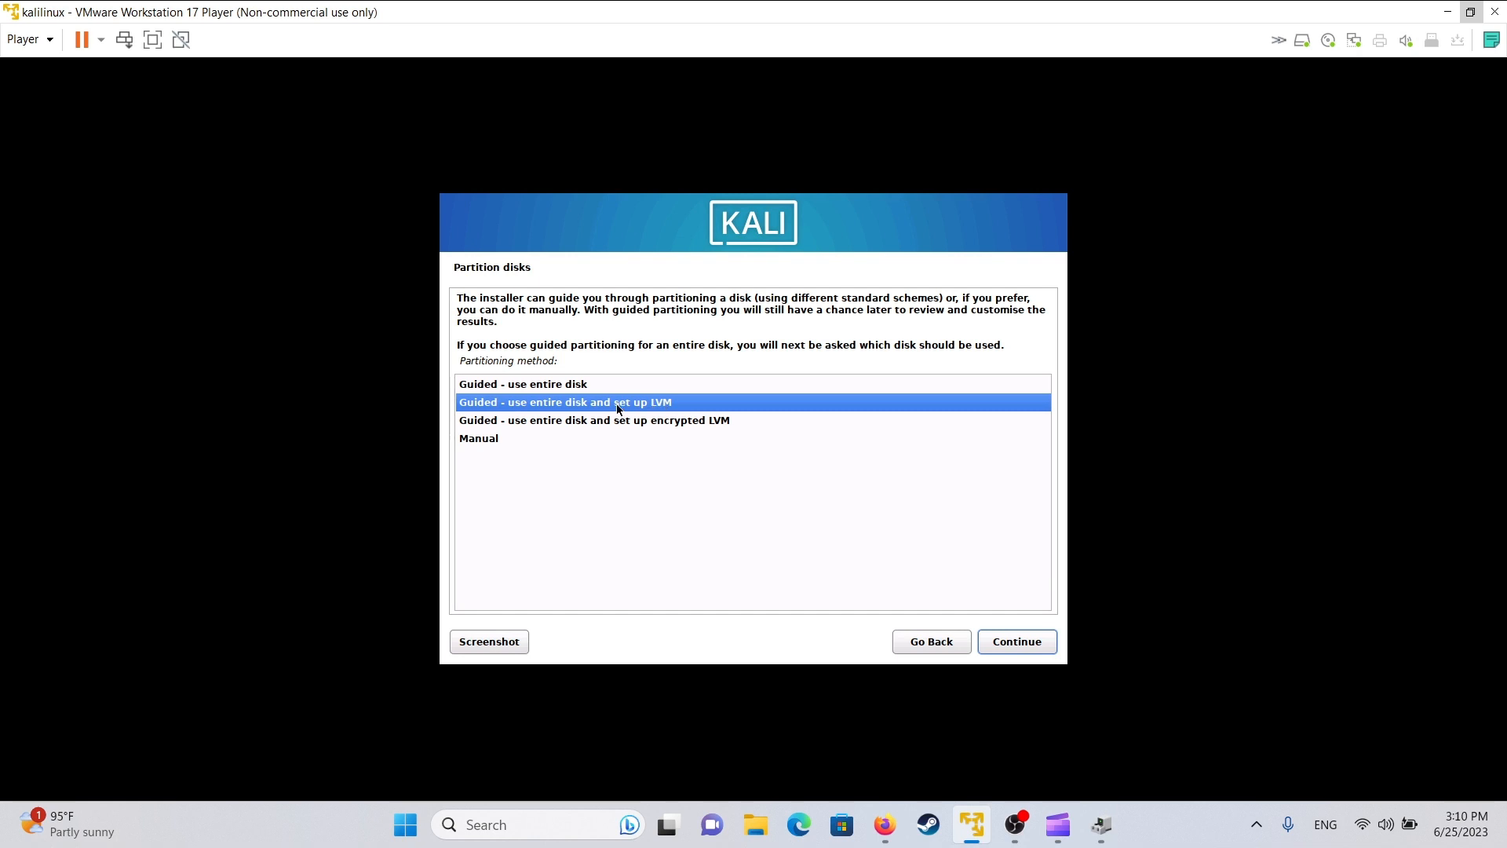
{"action": "left_click", "coordinate": [629, 421]}
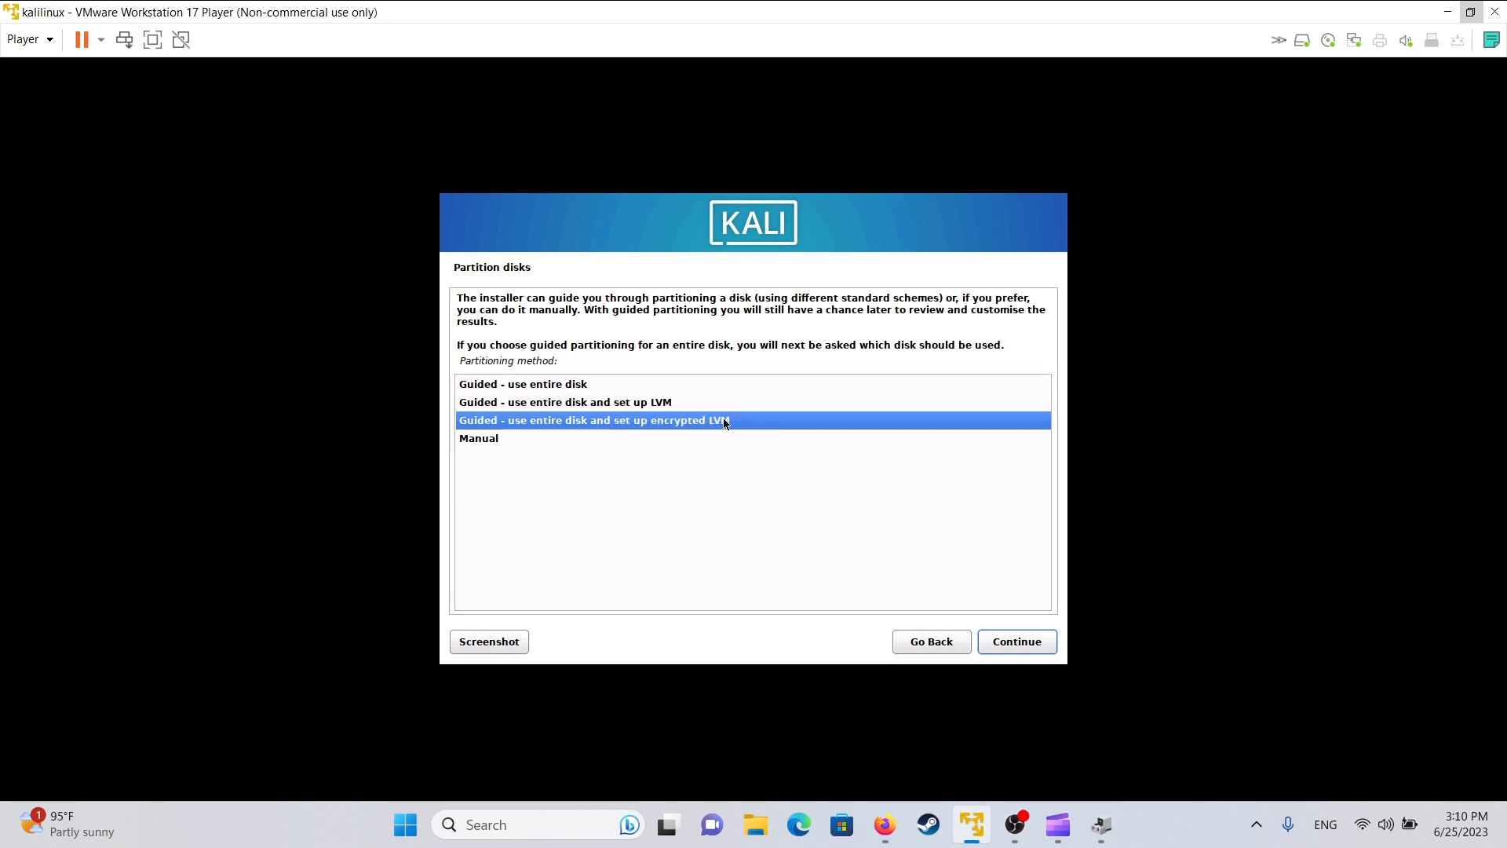
{"action": "left_click", "coordinate": [667, 404]}
{"action": "left_click", "coordinate": [645, 420]}
{"action": "left_click", "coordinate": [606, 440]}
{"action": "left_click", "coordinate": [555, 384]}
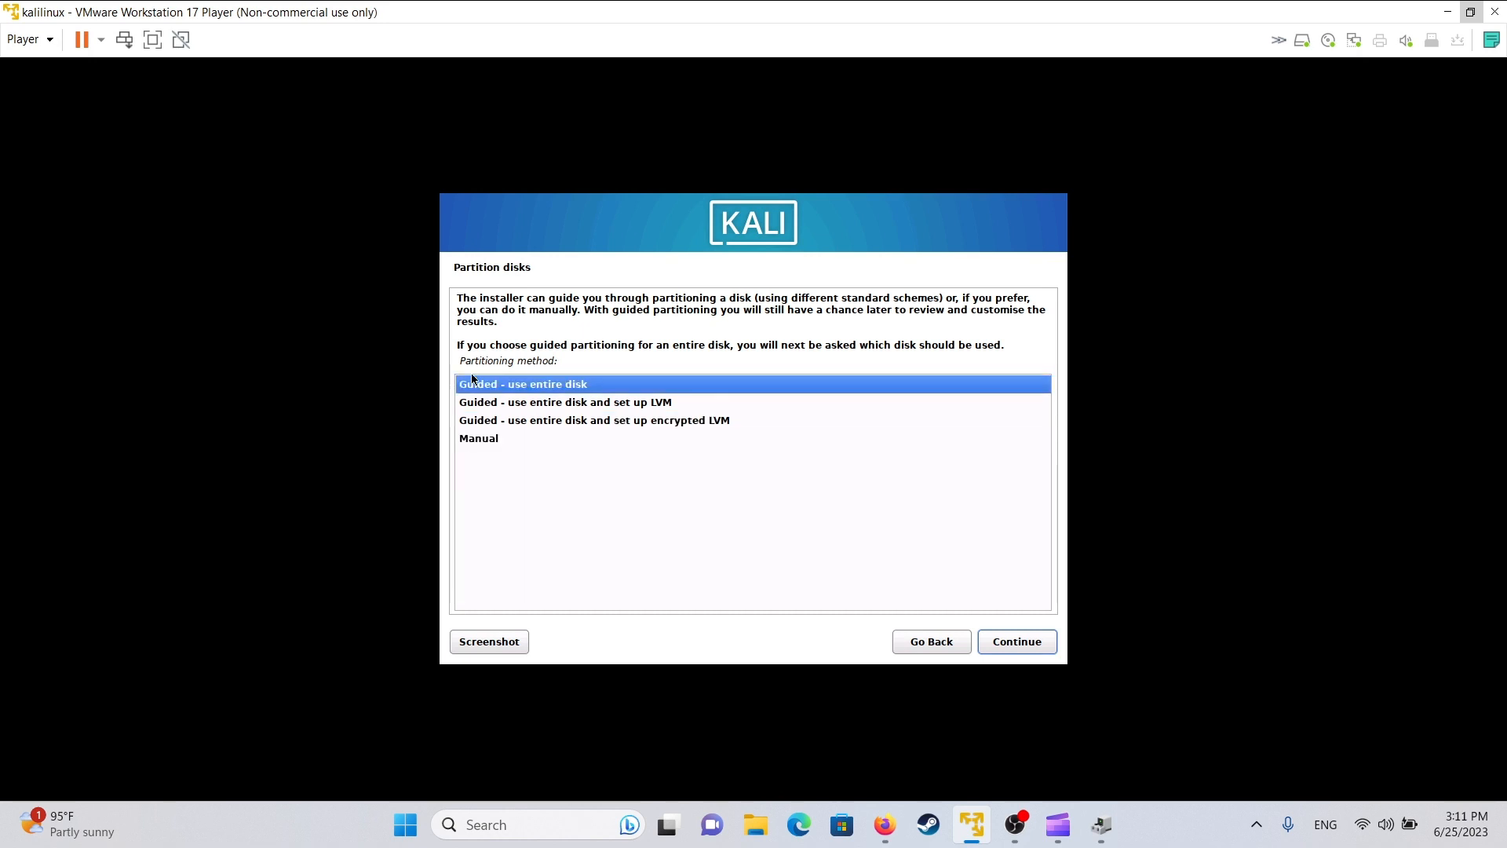
{"action": "left_click", "coordinate": [1019, 640]}
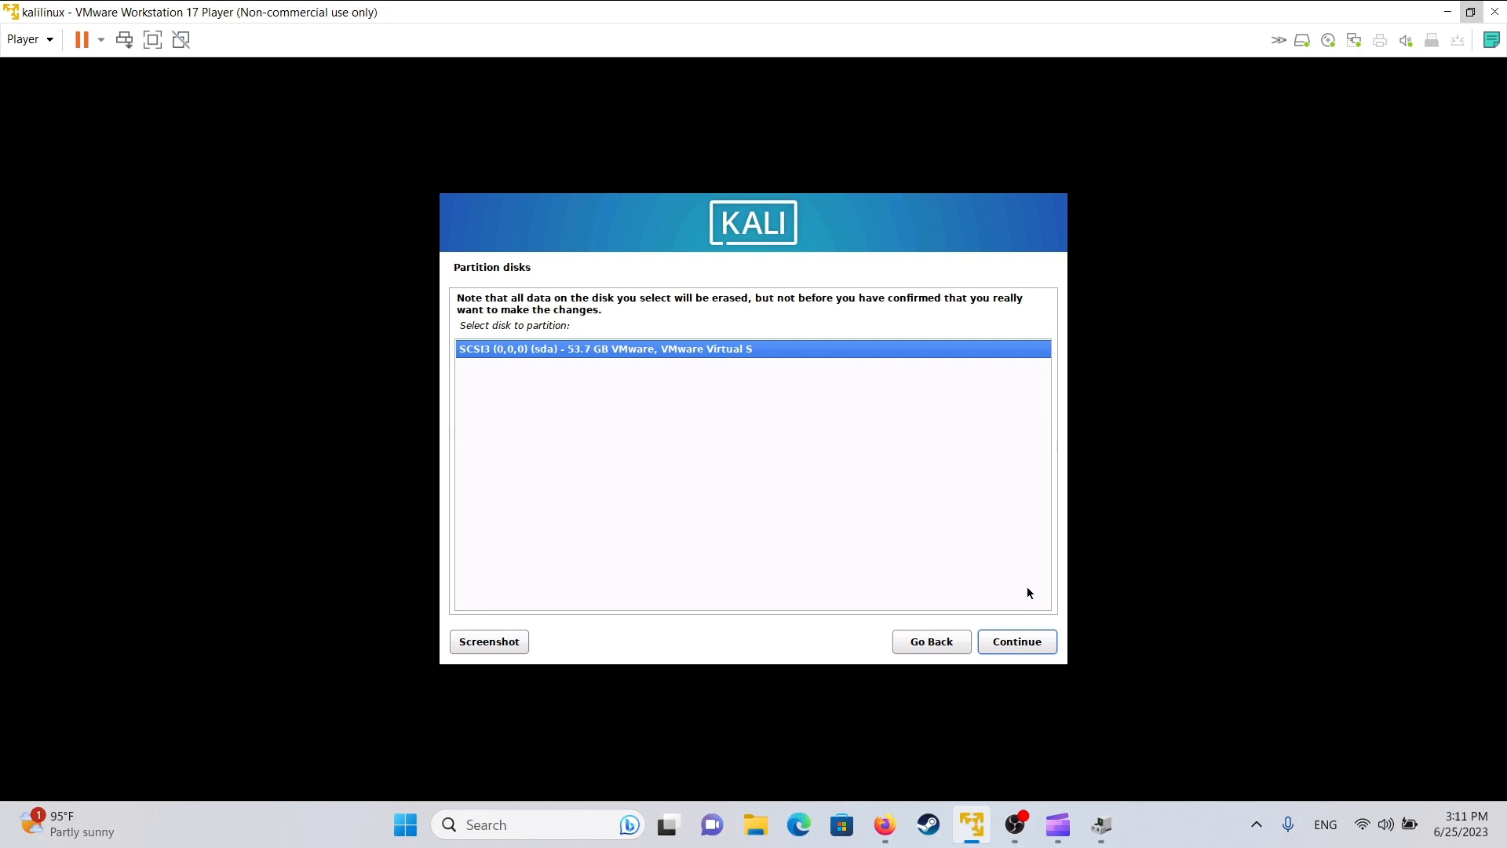
- Use the 53.7 GB SCSI3 disk with all files in one partition, and confirm writing changes
{"action": "left_click", "coordinate": [1023, 643]}
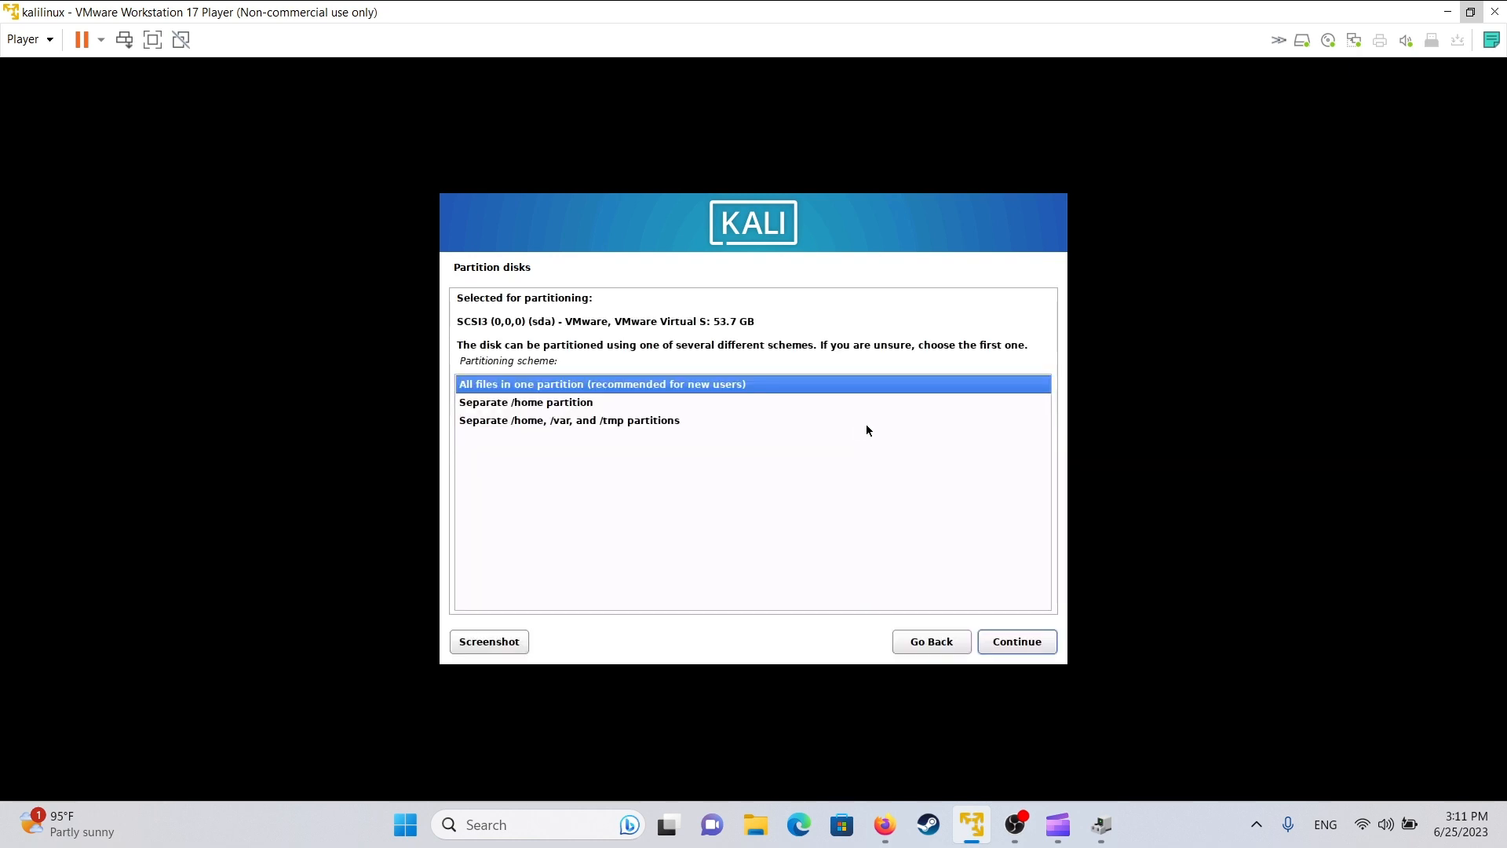
{"action": "left_click", "coordinate": [1040, 654]}
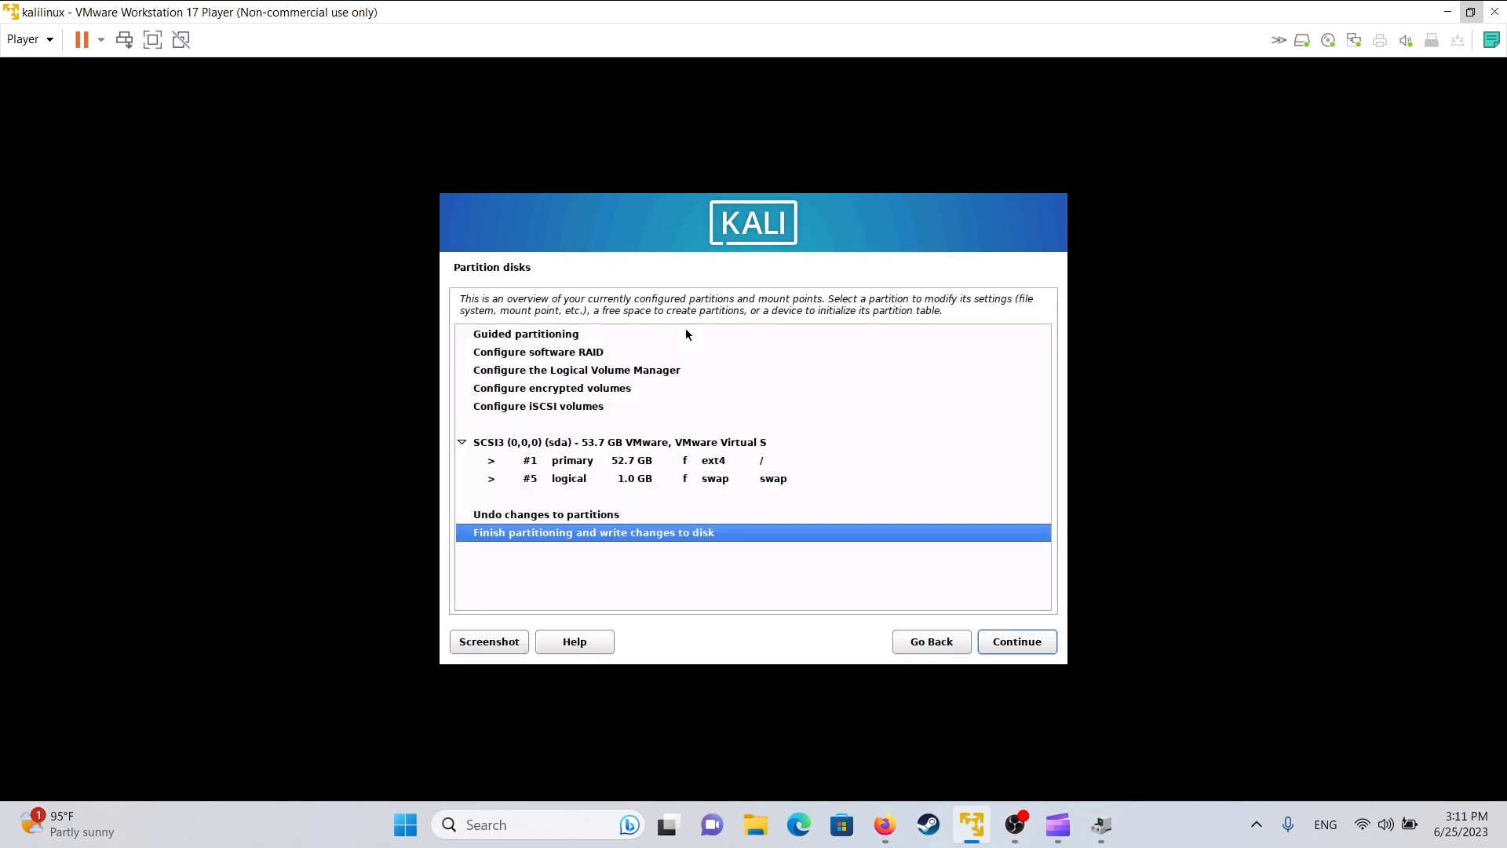
{"action": "left_click", "coordinate": [1019, 644]}
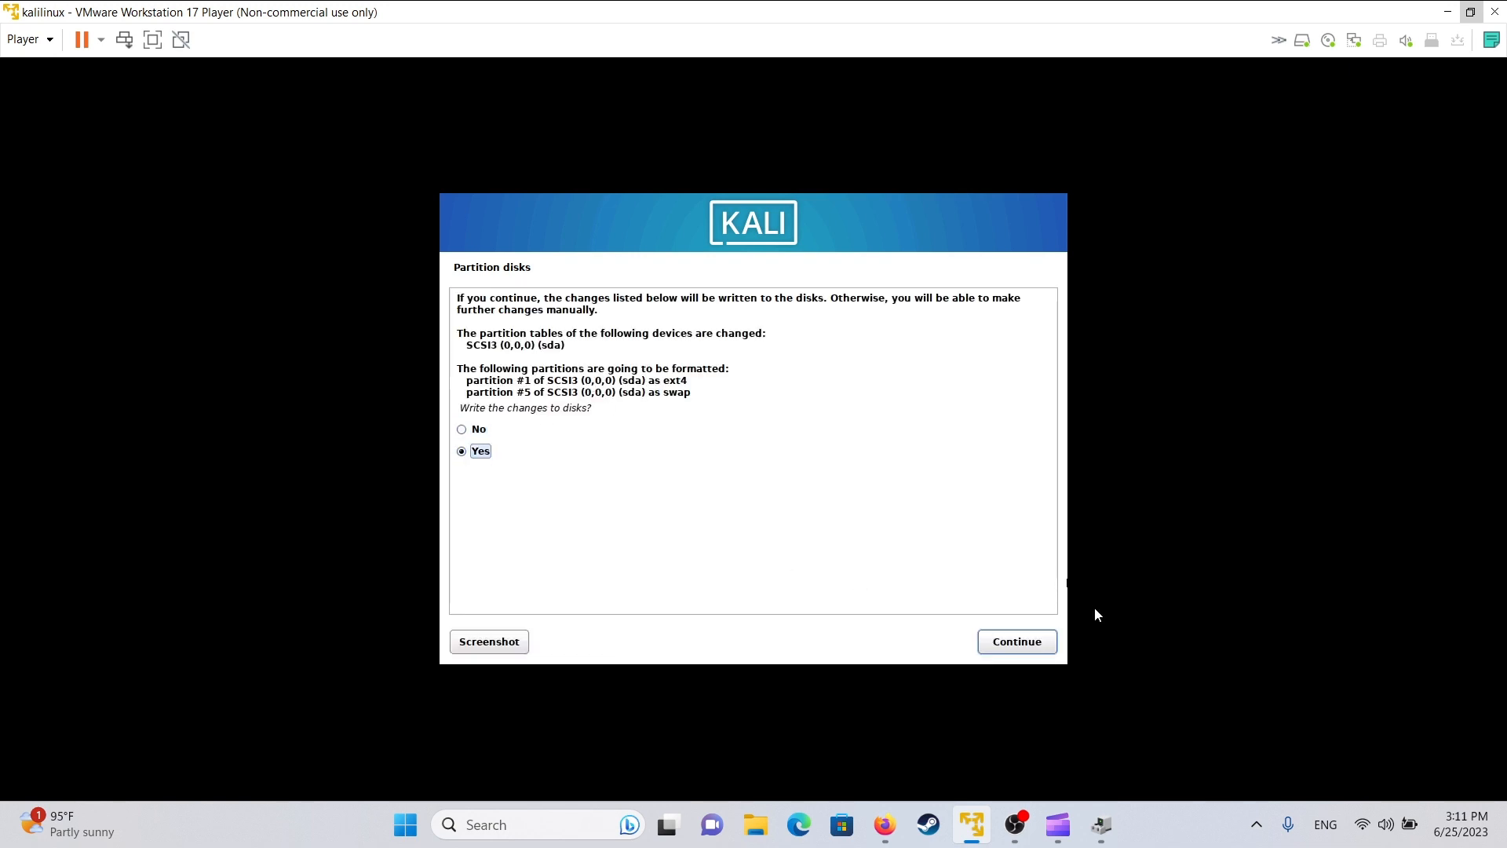
{"action": "left_click", "coordinate": [1016, 642]}
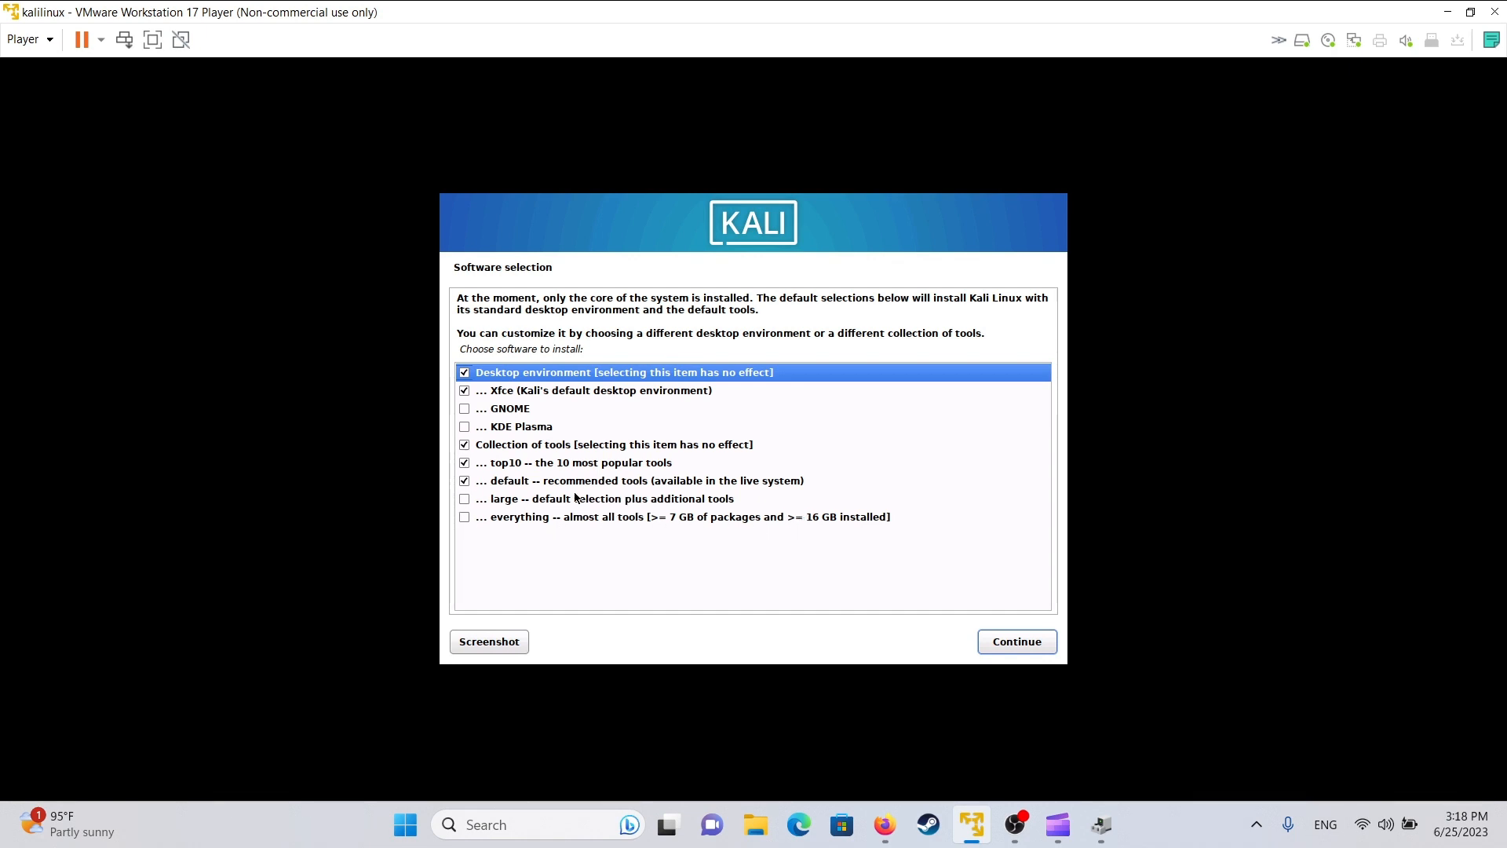
- Add GNOME and KDE Plasma alongside Xfce and begin installing the selected software
{"action": "left_click", "coordinate": [464, 409]}
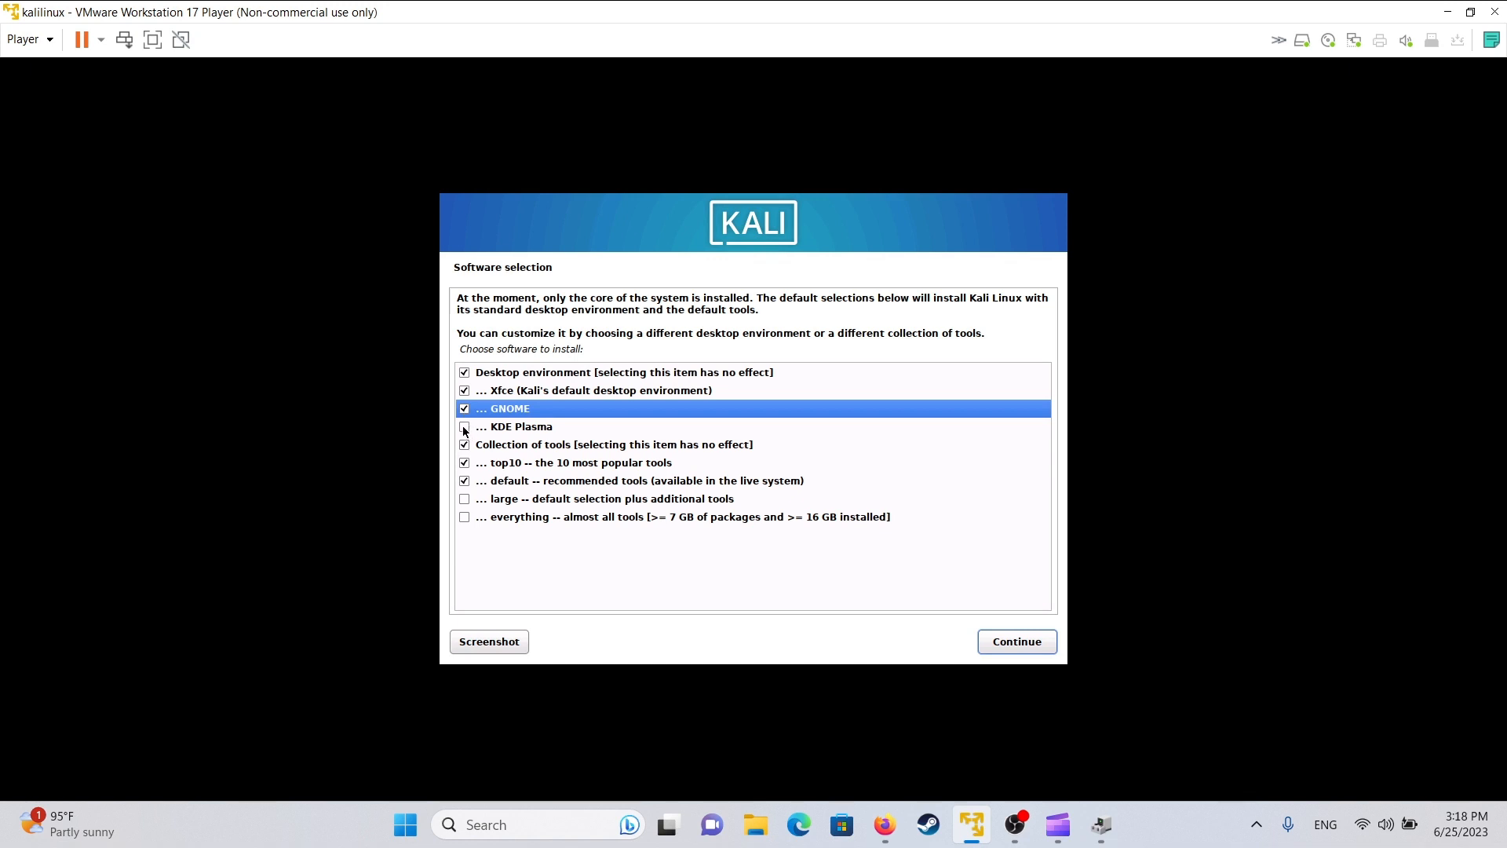
{"action": "left_click", "coordinate": [464, 427]}
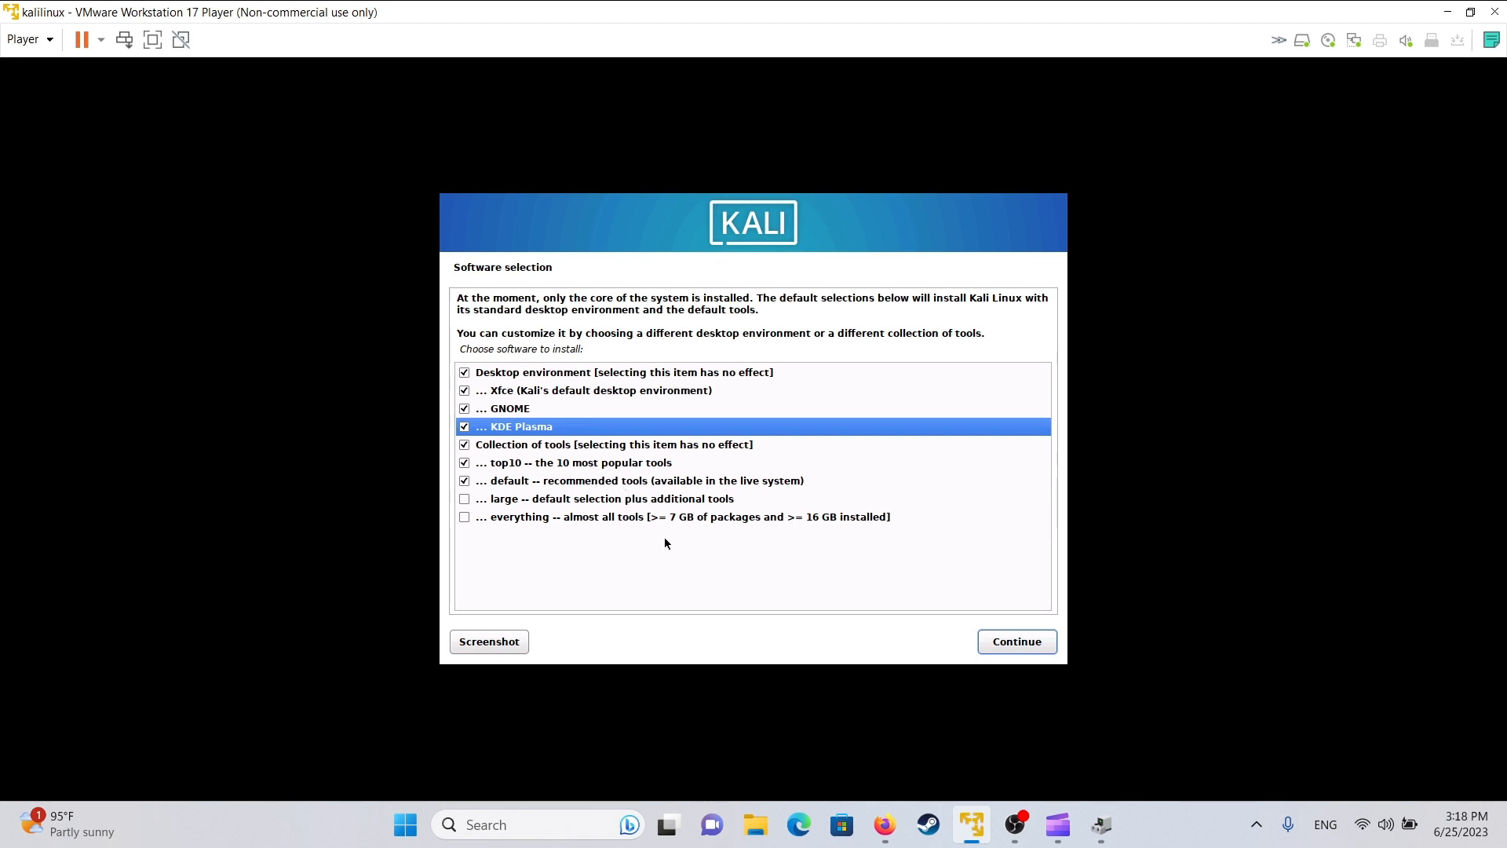
{"action": "left_click", "coordinate": [1017, 642]}
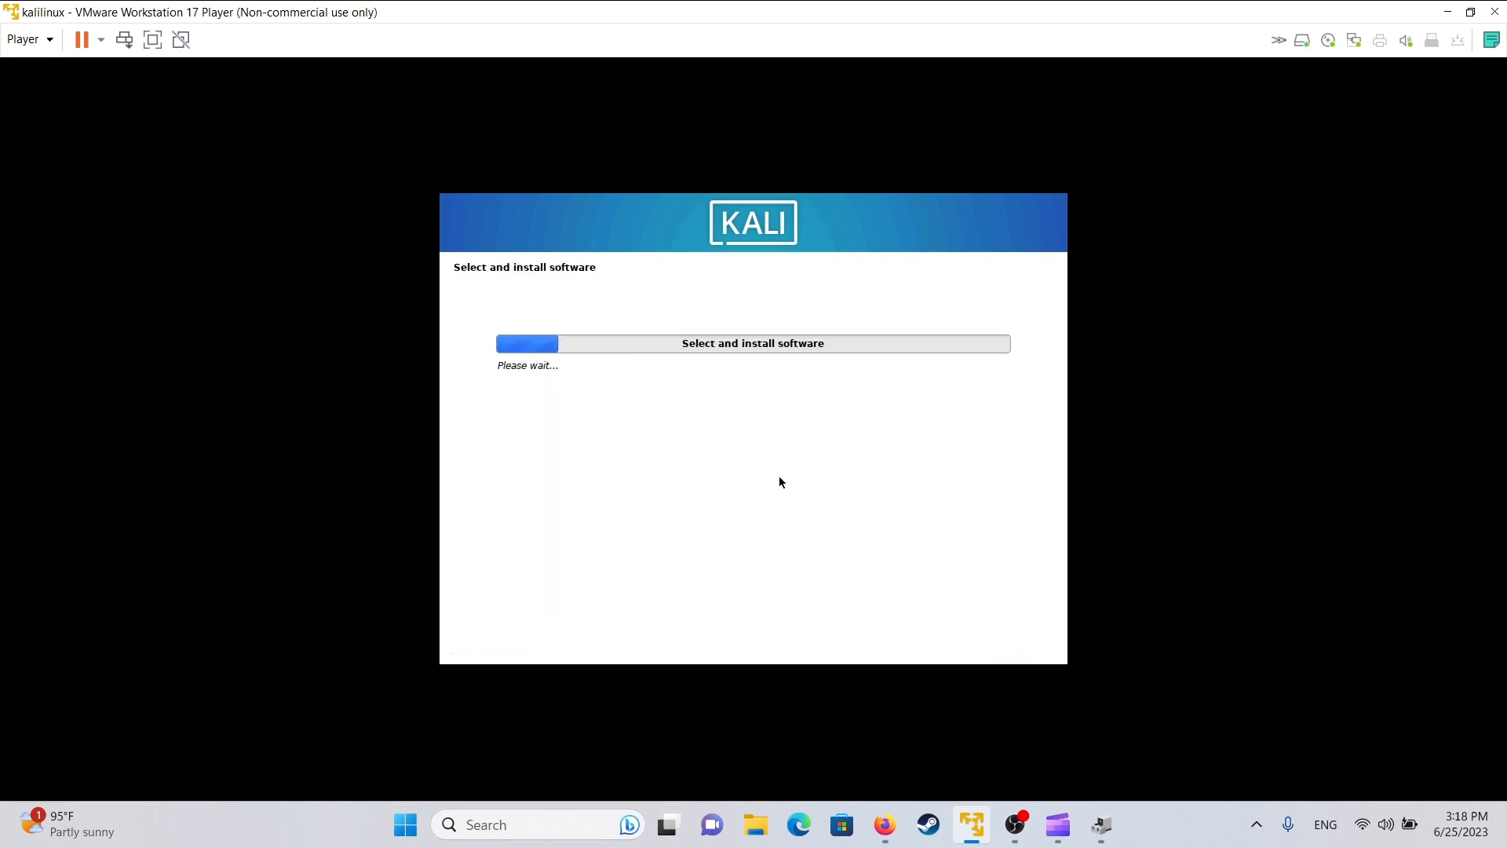